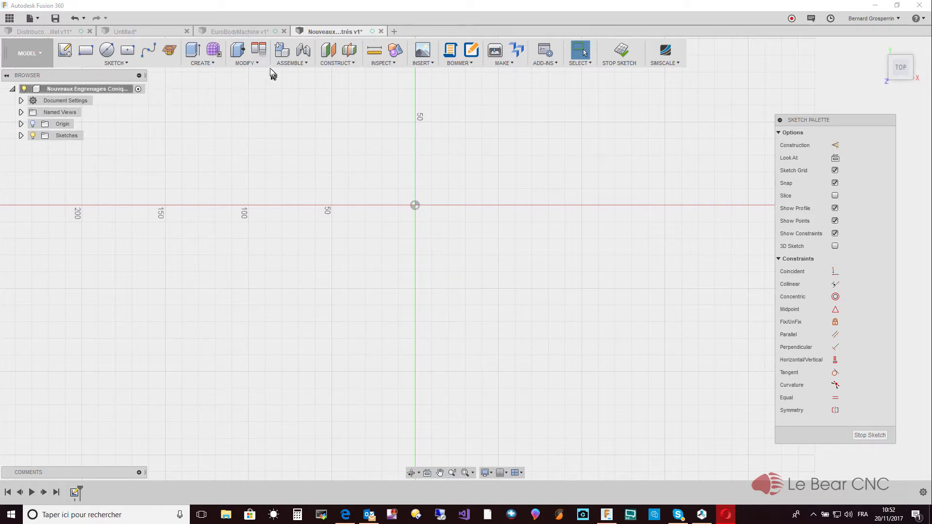
- Review the user parameters defining the bevel gear pair, including the module, tooth counts, pitch radii and cone angles
left_click(259, 62)
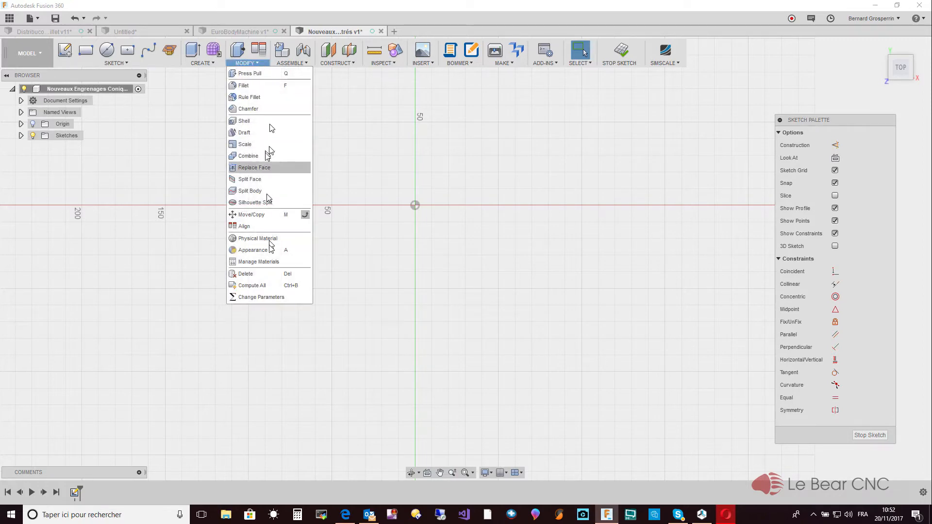
left_click(280, 297)
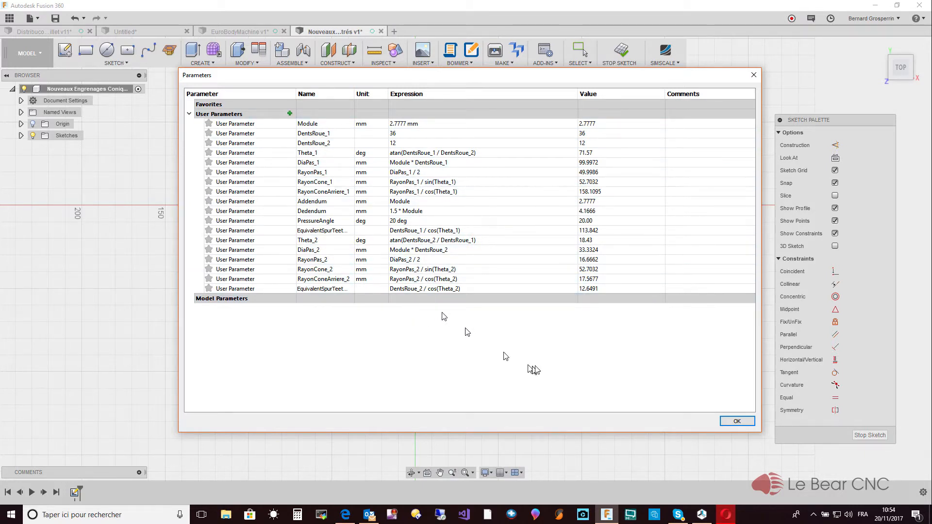
left_click(737, 421)
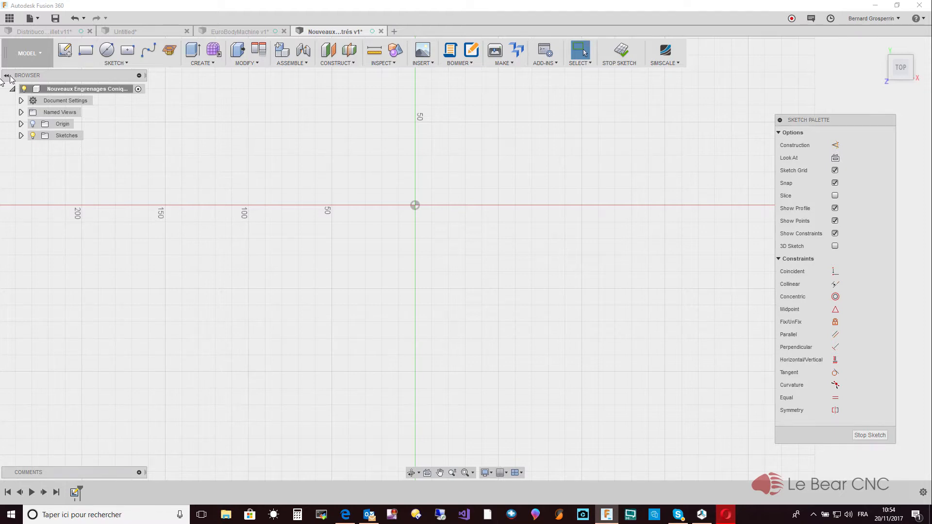
left_click(246, 63)
left_click(257, 298)
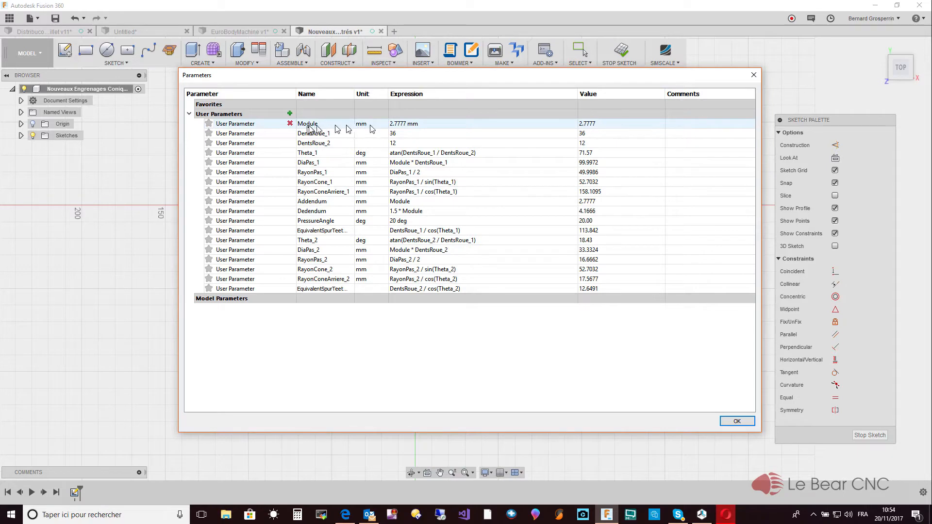
left_click(737, 421)
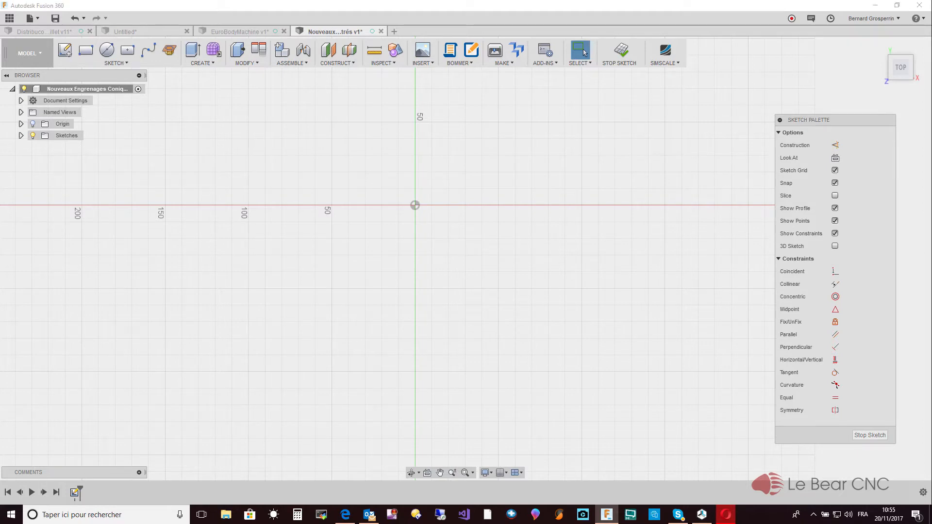
- Switch to the Opera browser and view the module.pdf document on the module of a gear in a maximized window
left_click_drag(47, 315, 472, 103)
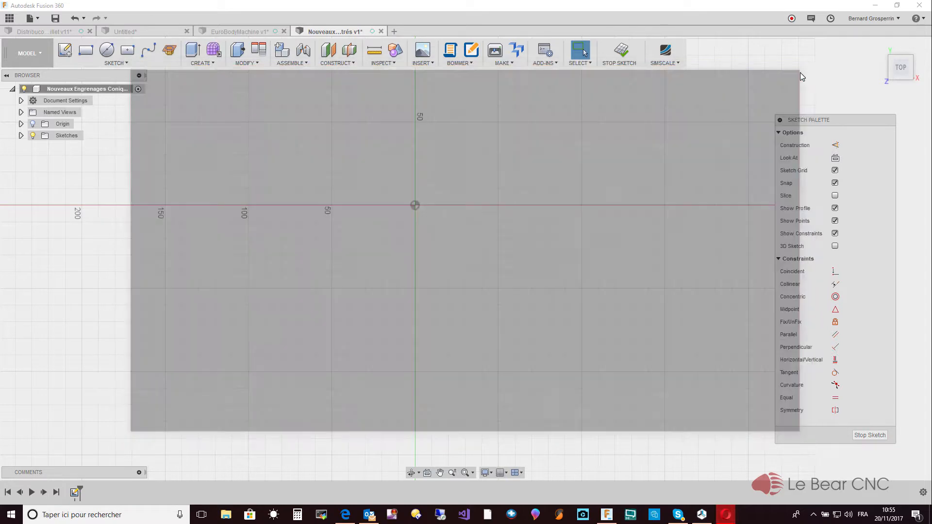
left_click(801, 73)
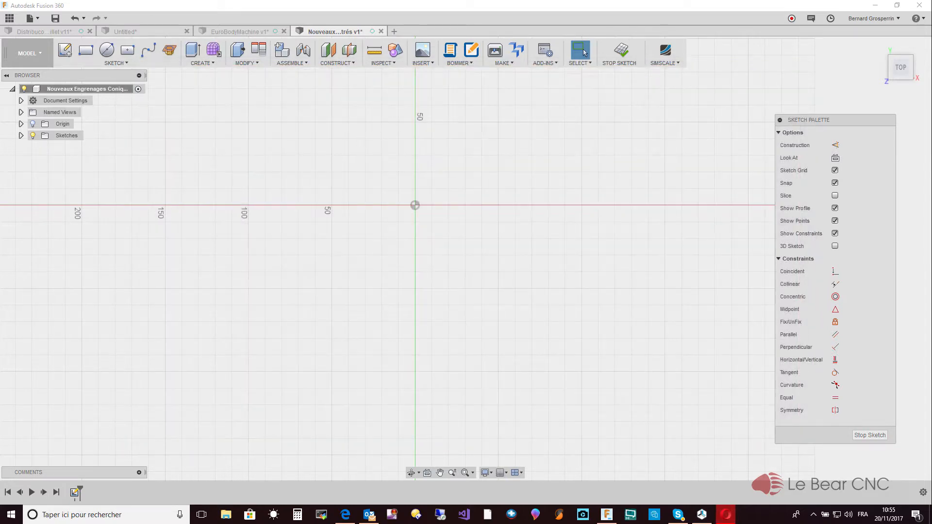
left_click_drag(0, 202, 328, 81)
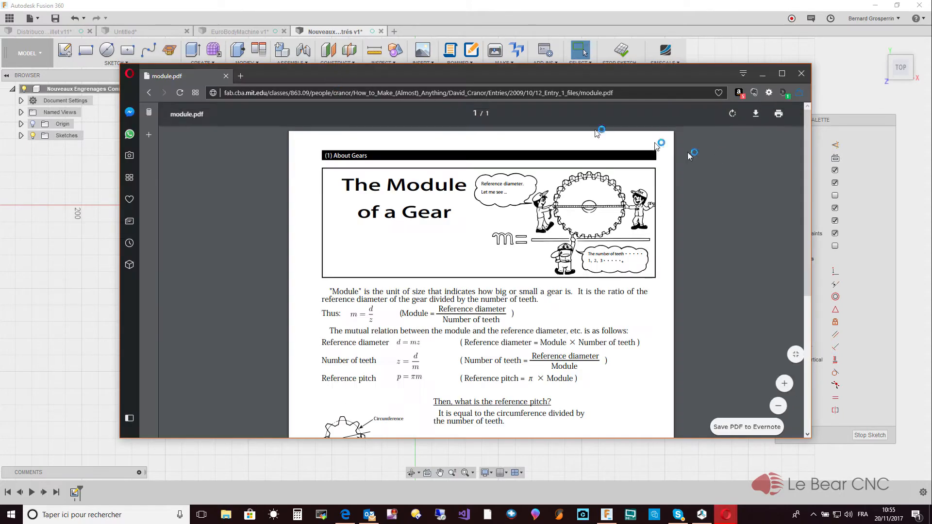
left_click(782, 73)
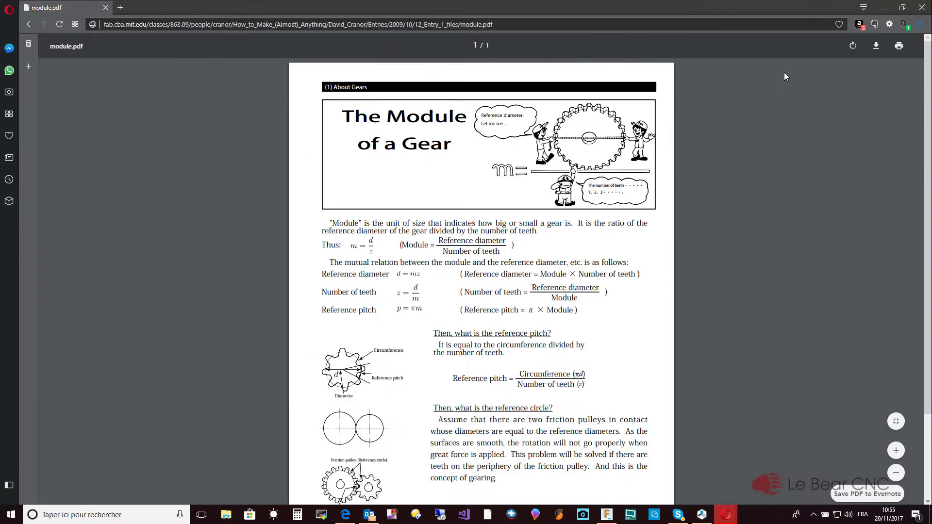
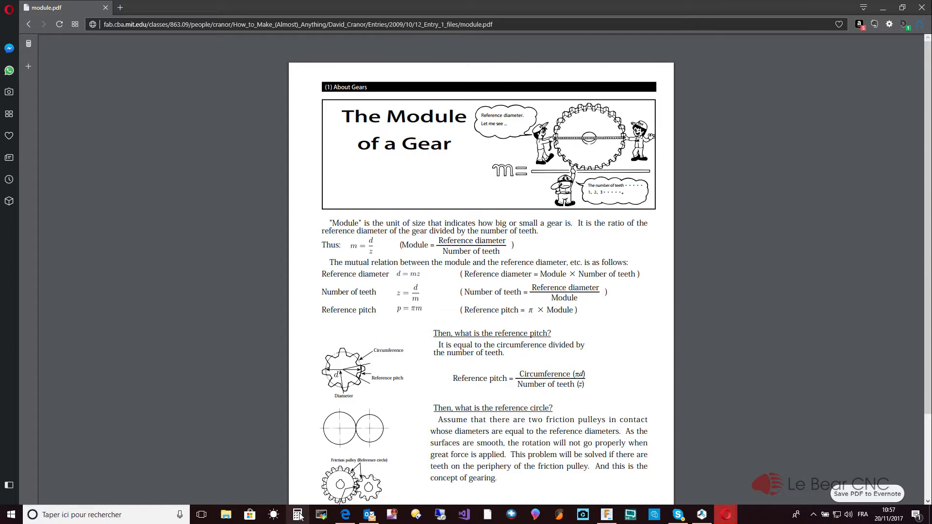
- Open the Windows calculator and divide the reference diameter of 100 by 36 teeth to work out the gear module
left_click_drag(0, 190, 535, 137)
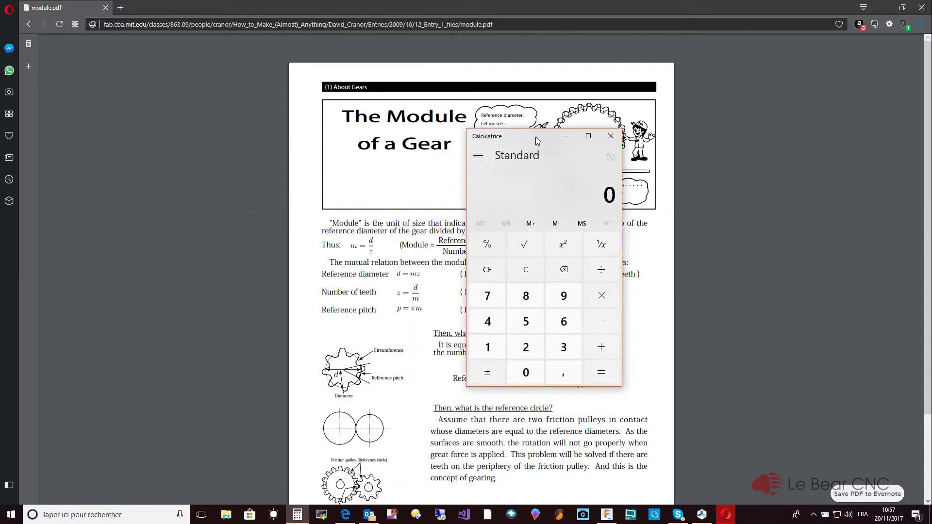
left_click(488, 347)
left_click(528, 373)
left_click(528, 373)
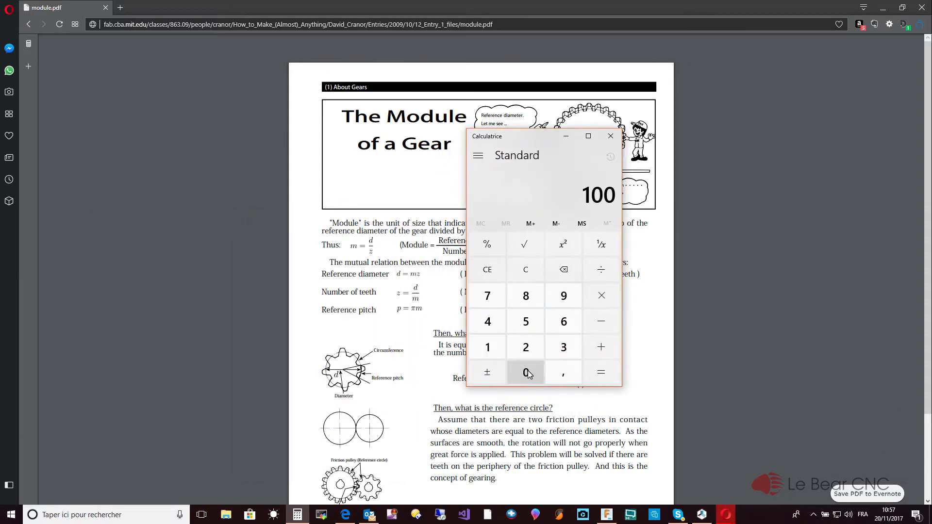
left_click(602, 275)
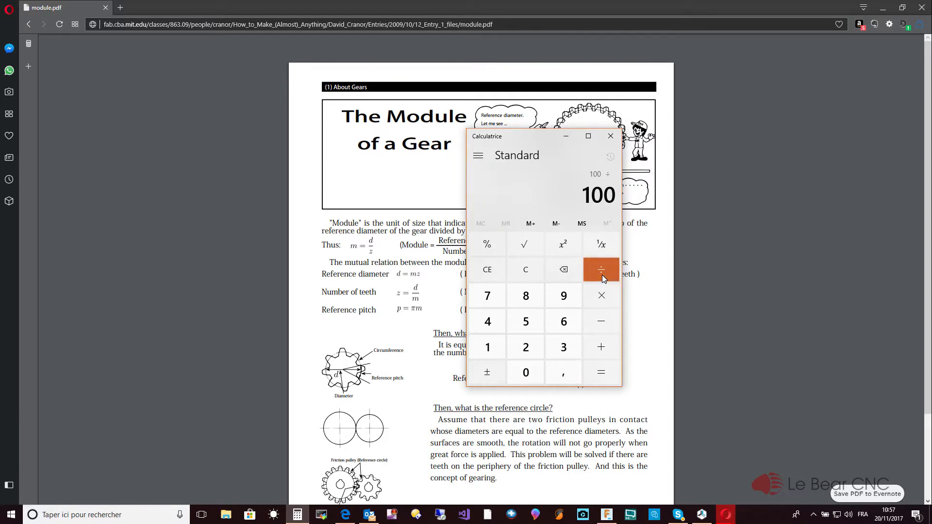
type("36")
key("Return")
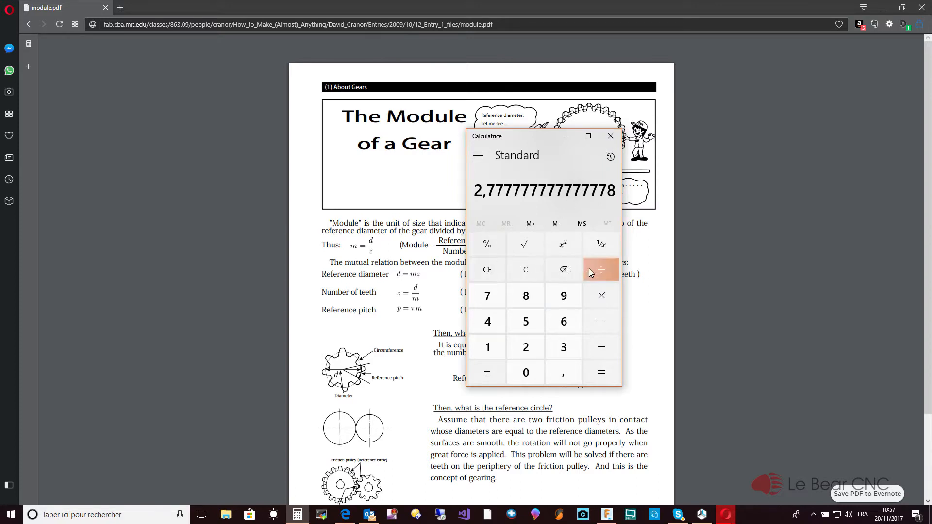
- Check the rounded module by multiplying 2,7778 by 36 teeth, and close the calculator
left_click(530, 270)
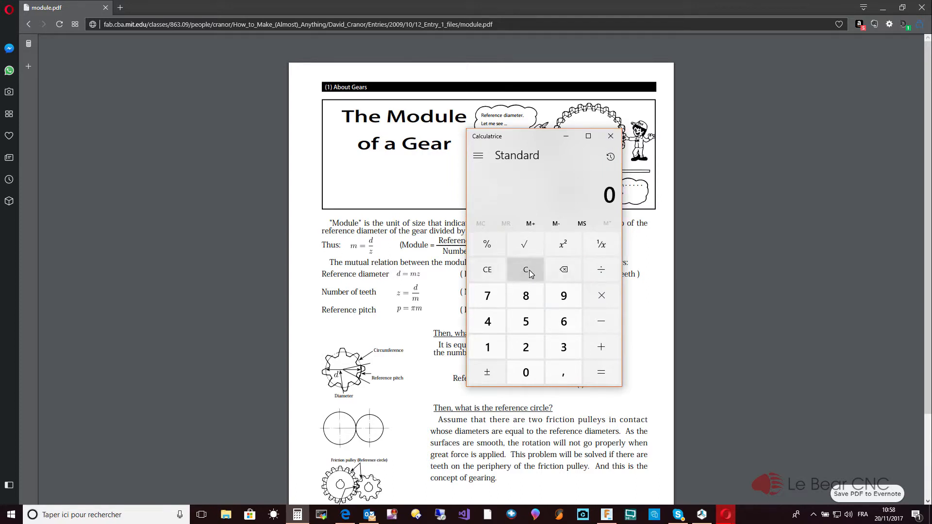
type("2,777")
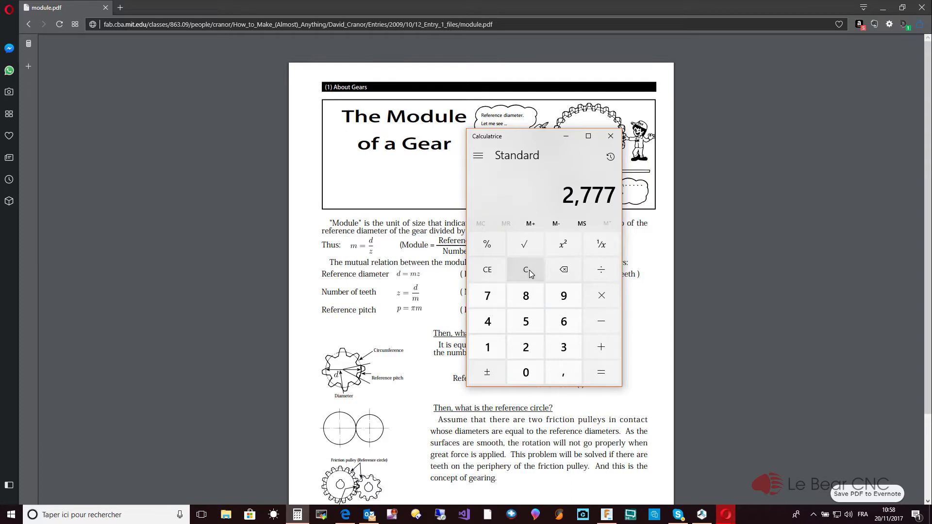
type("8")
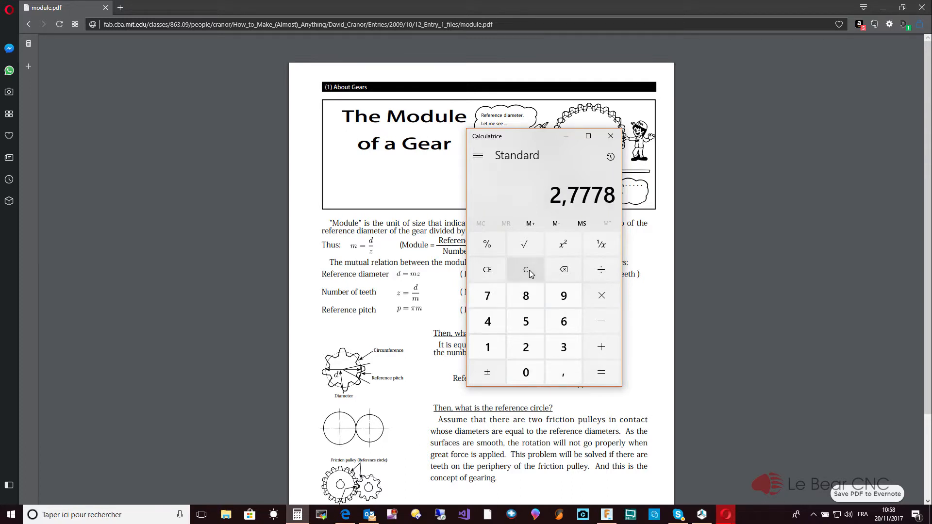
key("asterisk")
type("36")
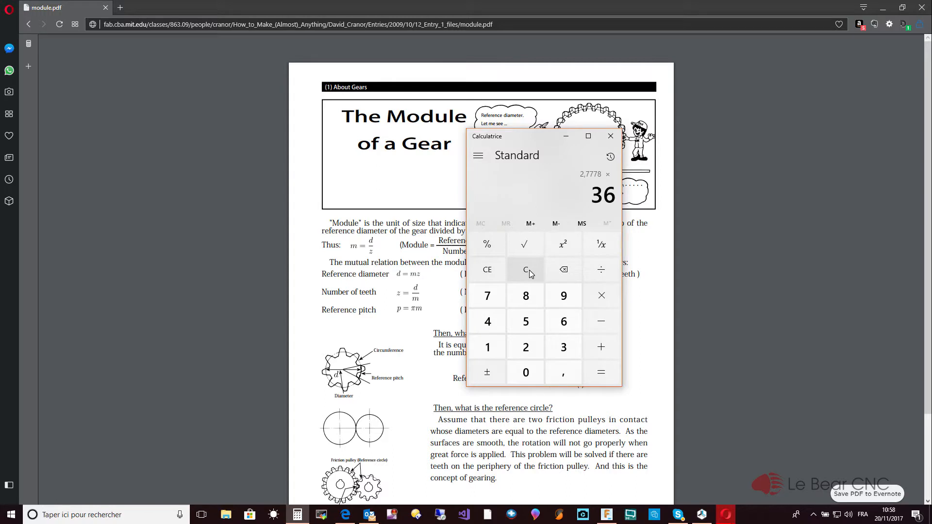
key("Return")
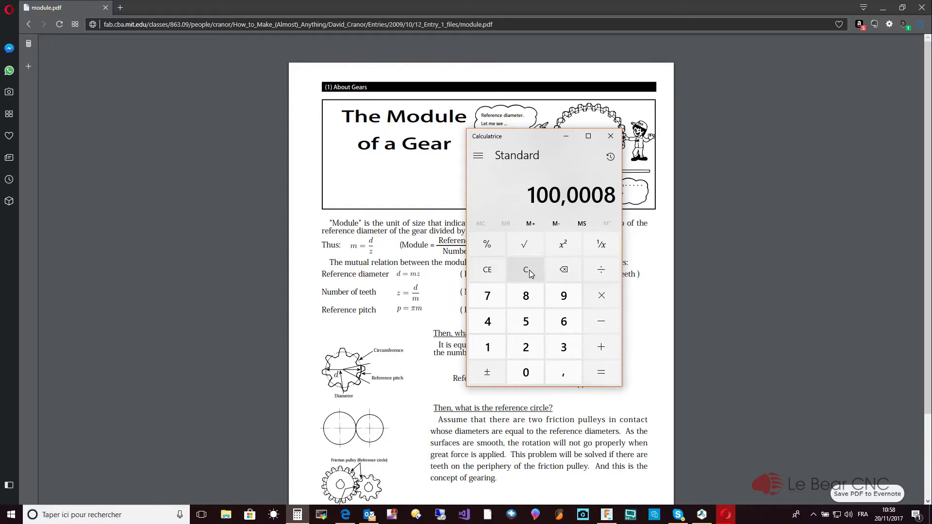
left_click(612, 138)
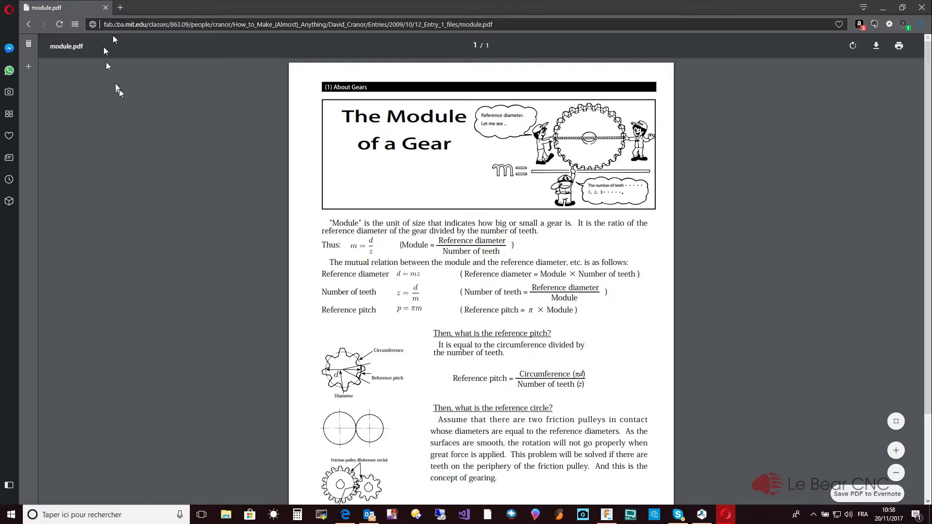
- Return to Fusion 360 and review the module, tooth counts and derived values in the bevel gear design's user parameters
left_click(885, 7)
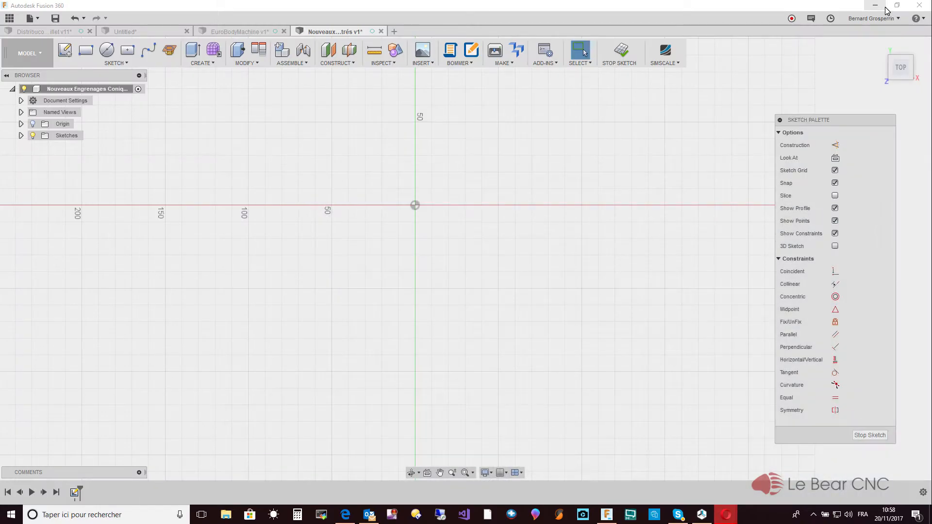
left_click(257, 64)
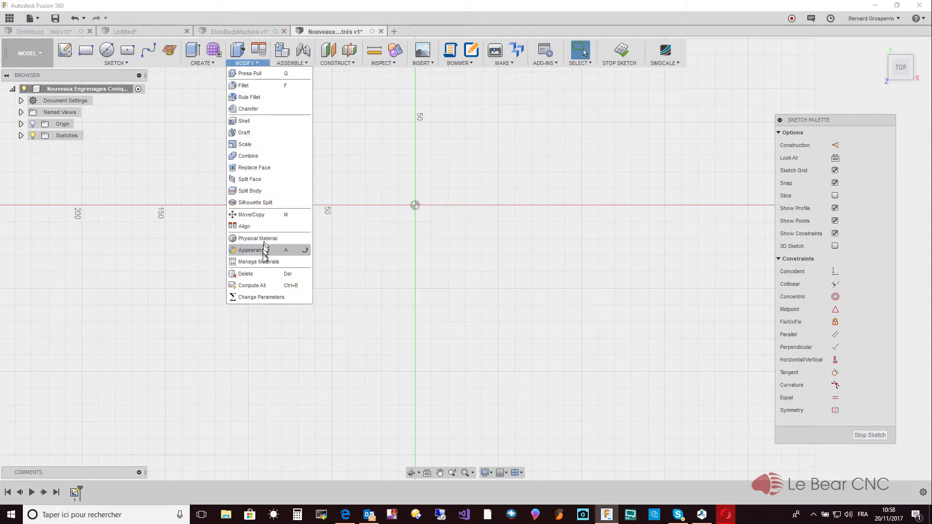
left_click(261, 297)
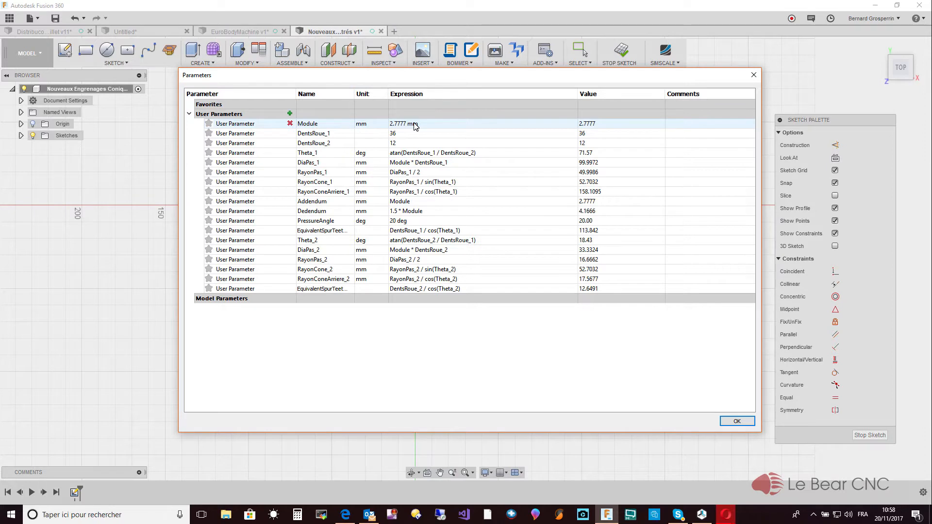
left_click(732, 422)
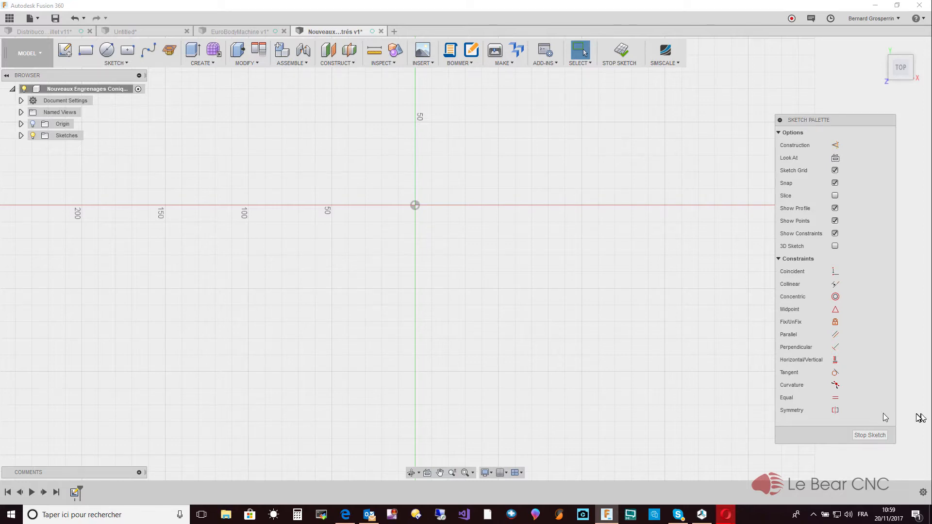
- View the gear train example on the Gear Generator page in Opera, and return to Fusion 360
mouse_move(726, 514)
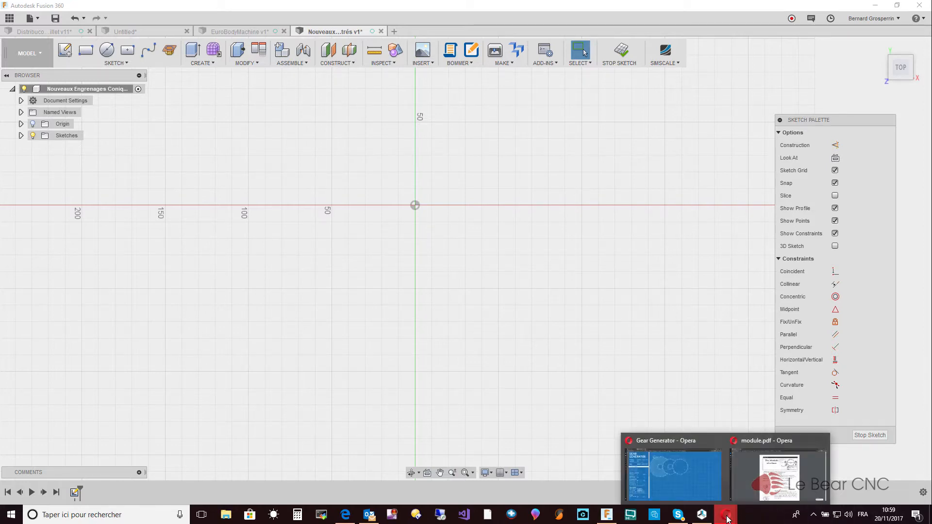
left_click(698, 470)
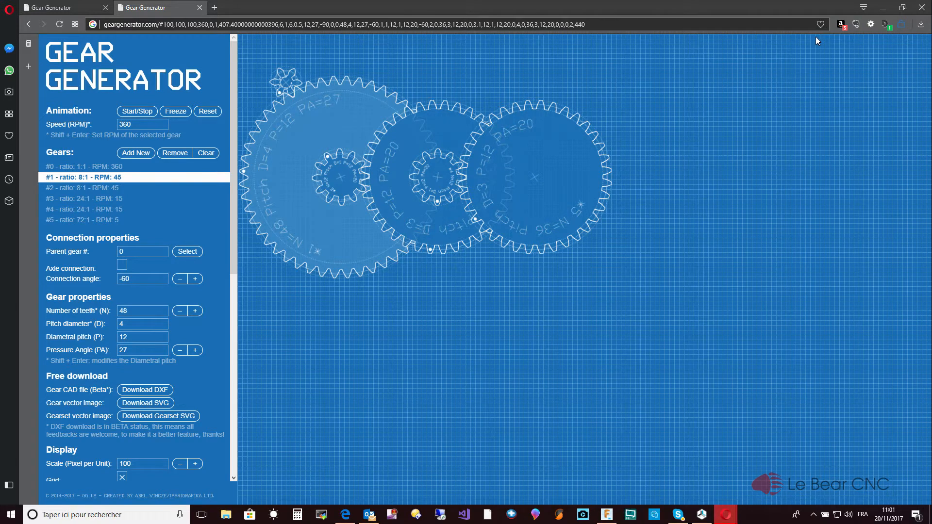
left_click(882, 10)
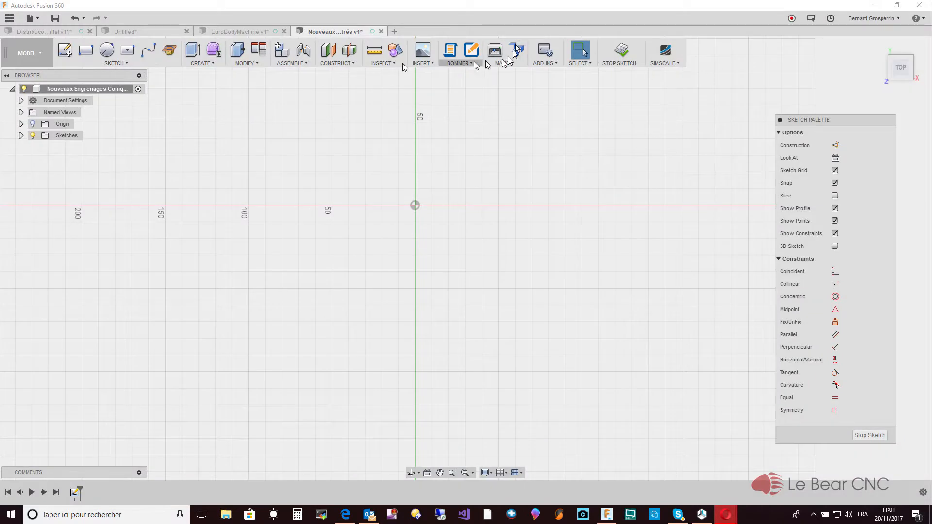
- Open the Distribucoeur barillet design and turn its slotted drum in small increments to examine how the slots line up with the support's opening
left_click(49, 32)
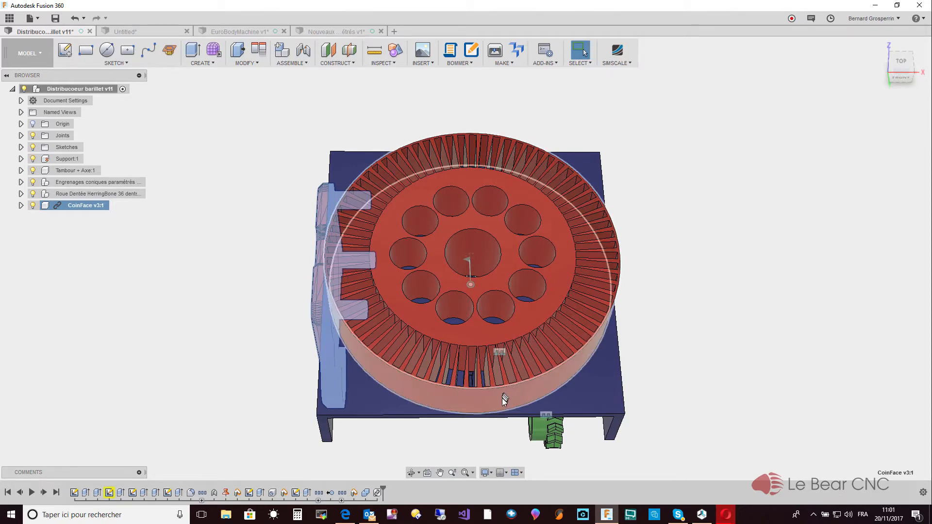
key("Escape")
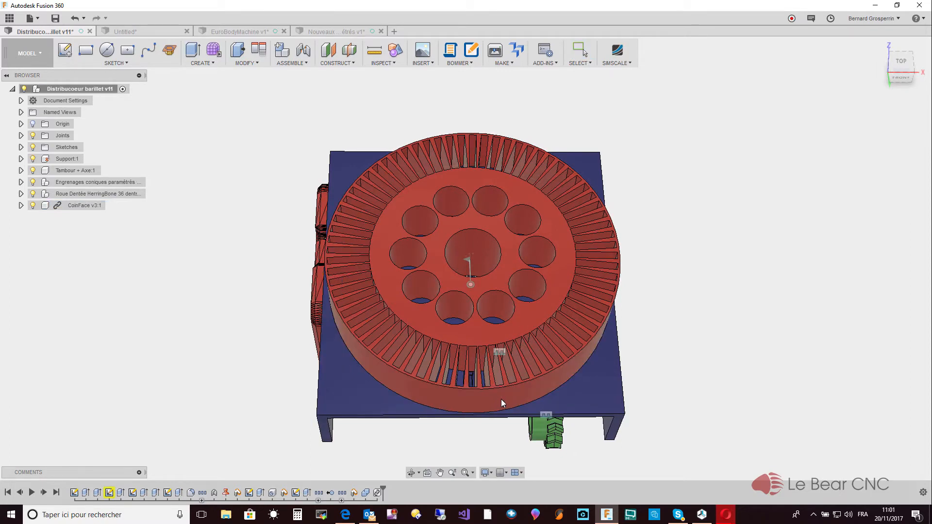
middle_click_drag(501, 399, 462, 398, "shift")
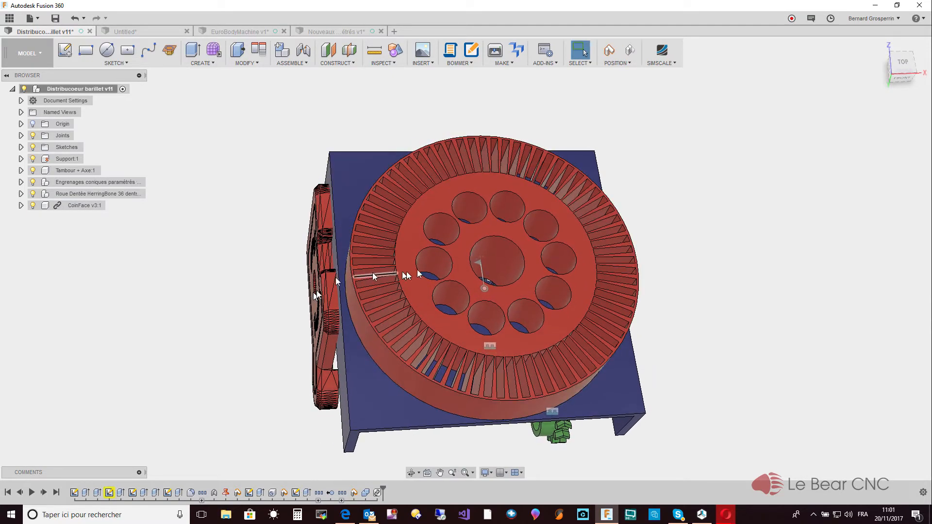
left_click_drag(462, 271, 465, 271)
middle_click_drag(465, 271, 465, 271, "shift")
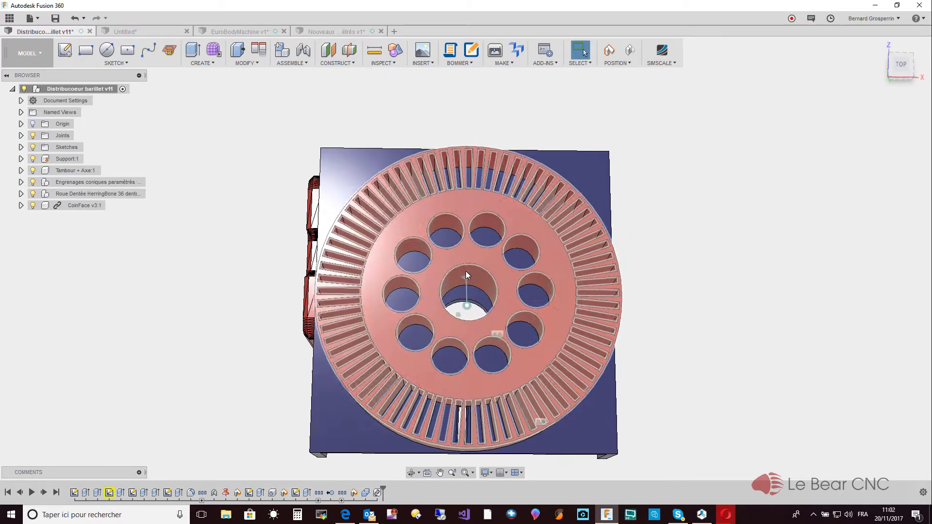
left_click_drag(426, 296, 424, 298)
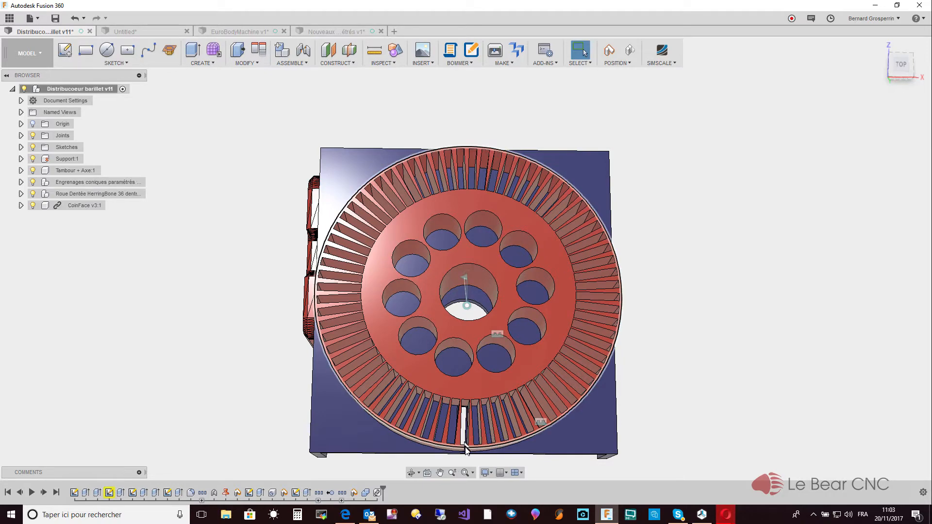
left_click_drag(473, 391, 462, 392)
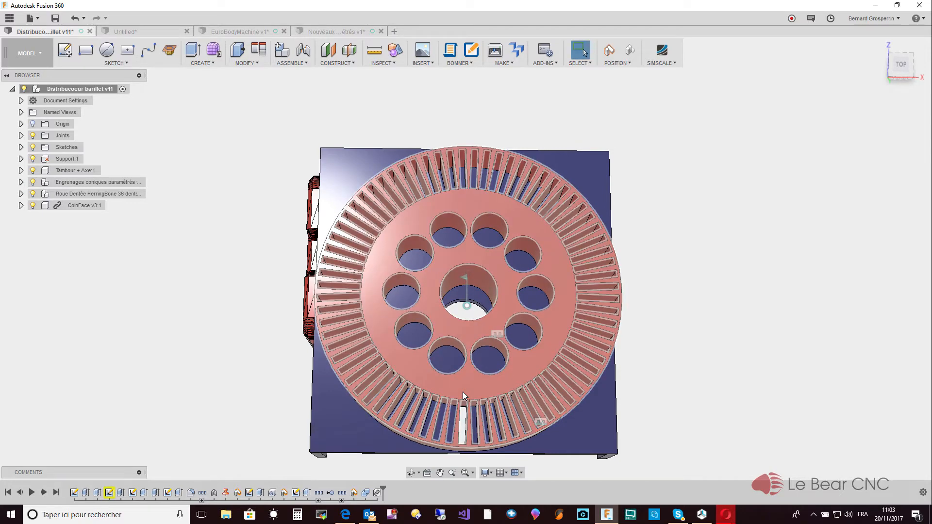
left_click(462, 392)
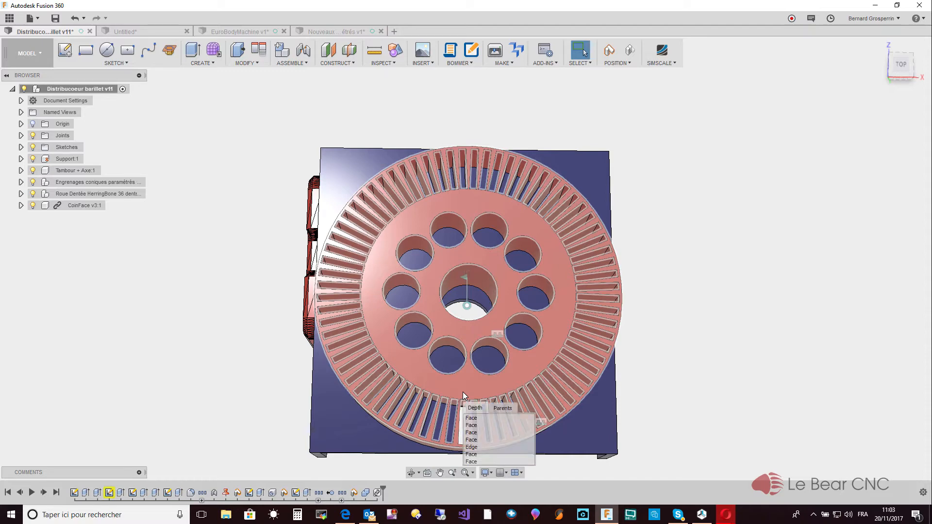
left_click(782, 400)
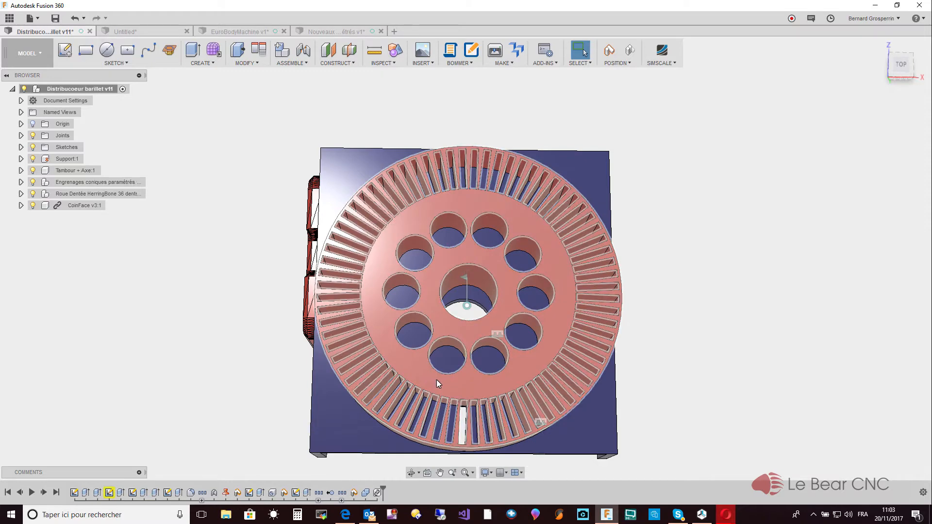
left_click_drag(436, 380, 427, 380)
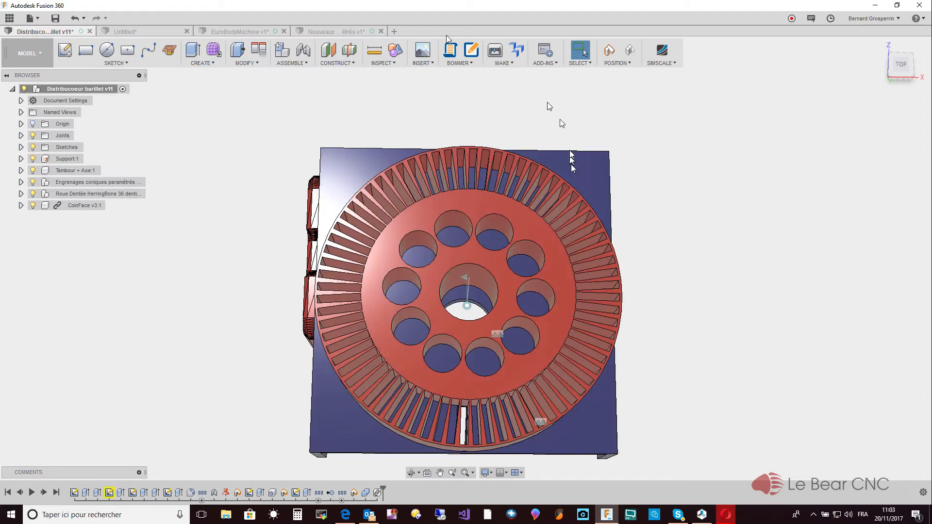
- Return to the Nouveaux Engrenages design and sketch a vertical construction line about 190 mm long through the origin
left_click(339, 32)
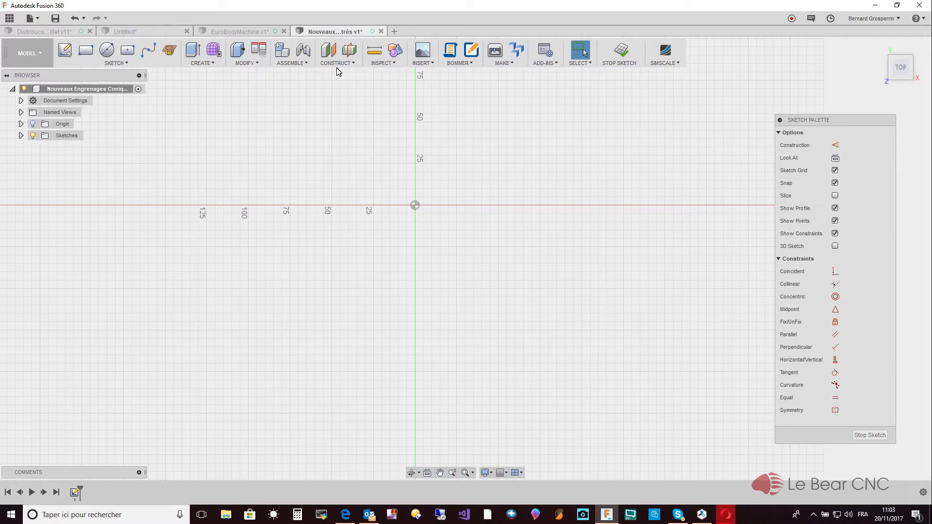
key("l")
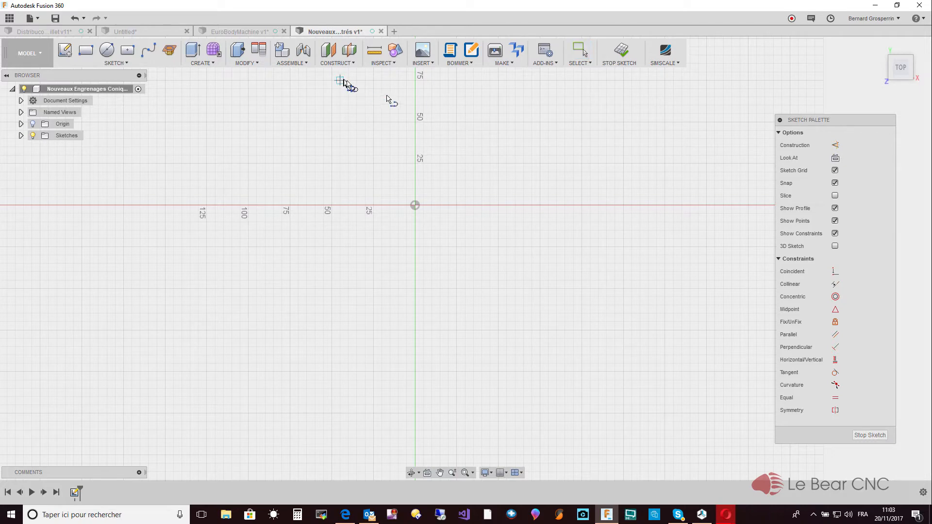
left_click(415, 122)
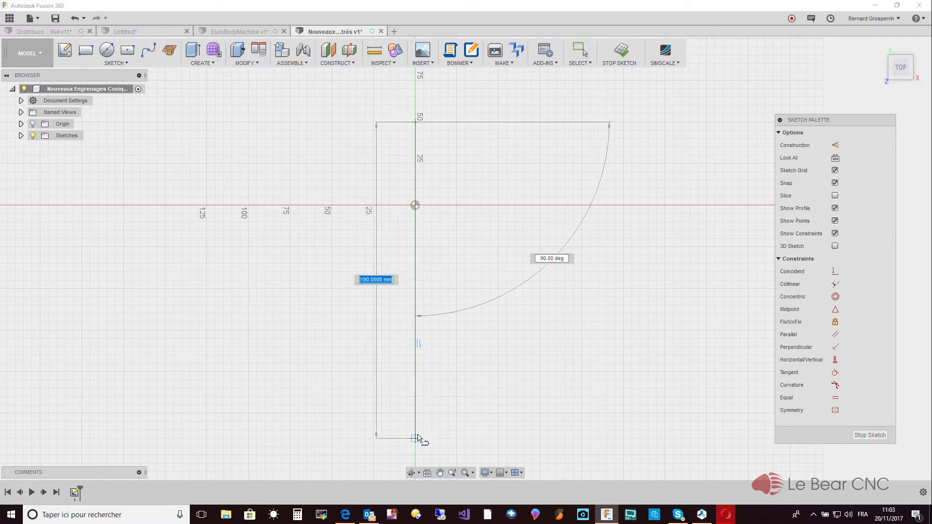
left_click(417, 435)
key("Escape")
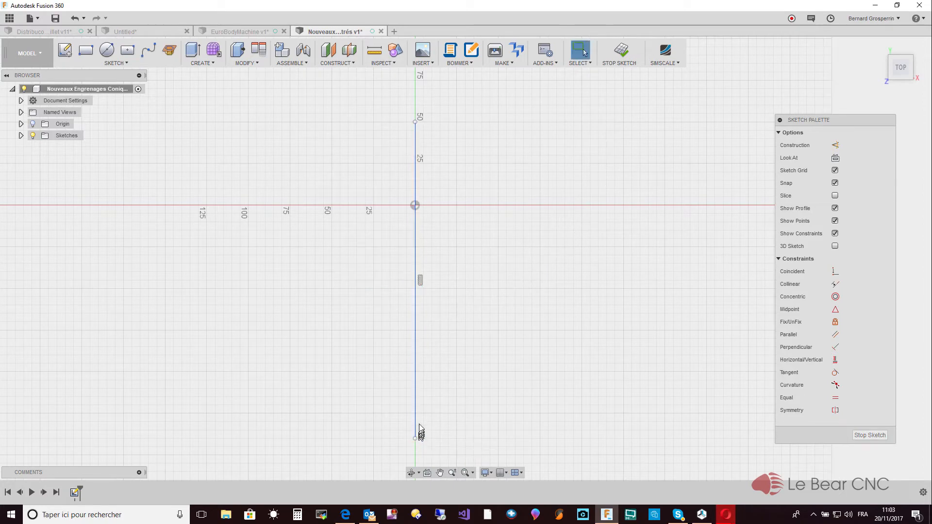
left_click(416, 421)
key("x")
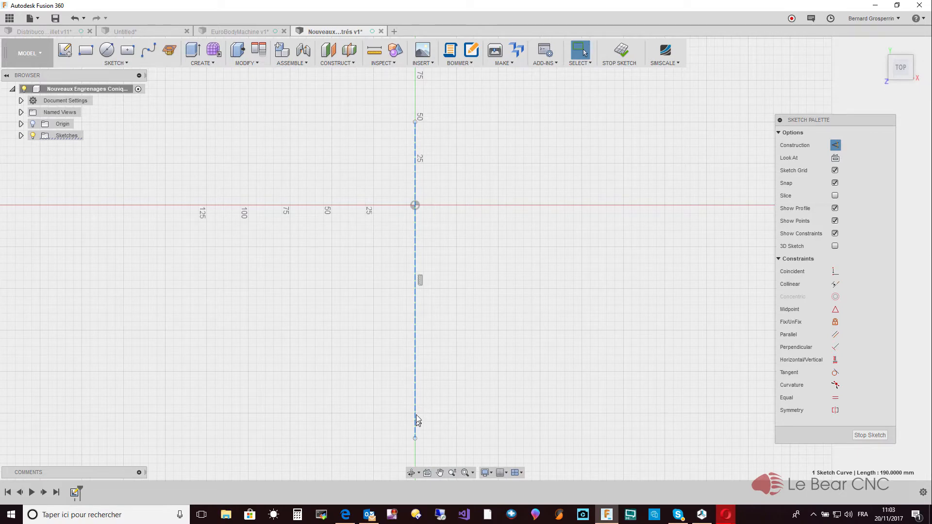
- Sketch a horizontal line about 160 mm long crossing the vertical construction line just below the origin
key("l")
left_click(324, 239)
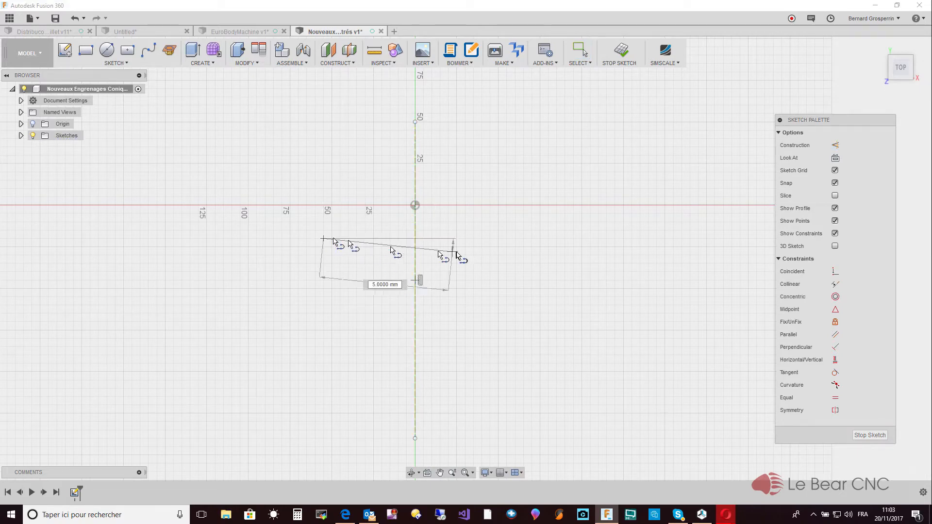
left_click(592, 240)
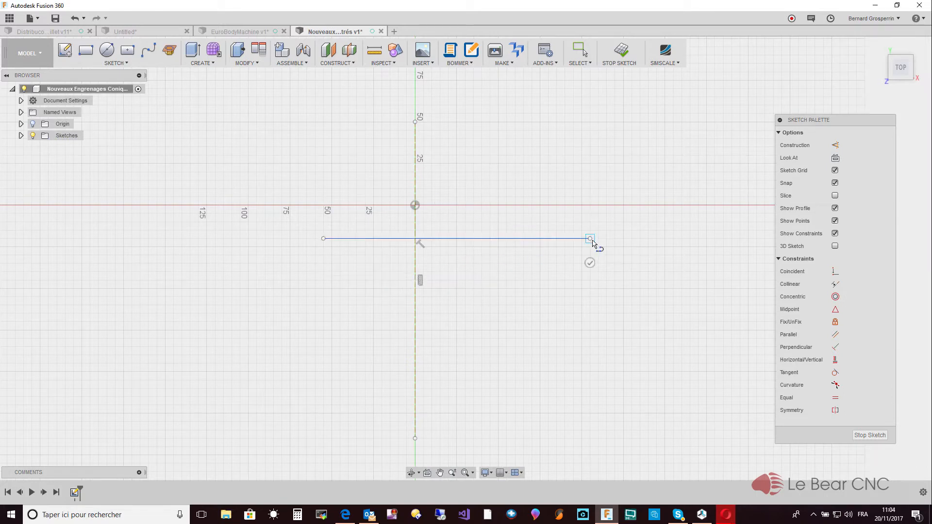
key("Escape")
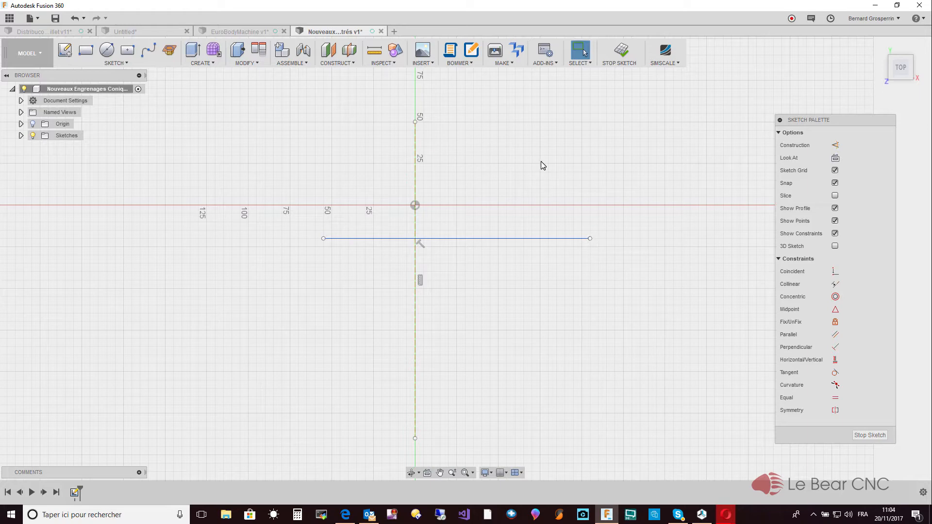
key("d")
left_click(478, 239)
left_click(478, 242)
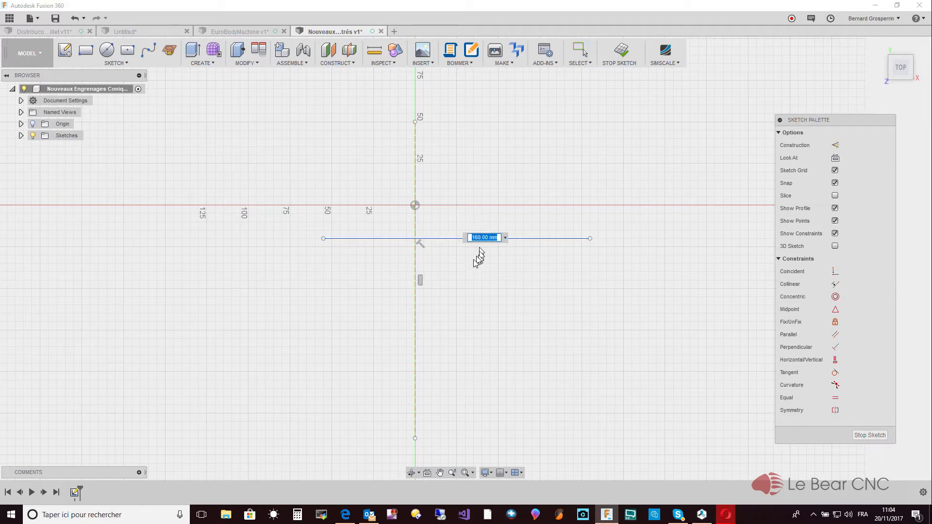
key("Return")
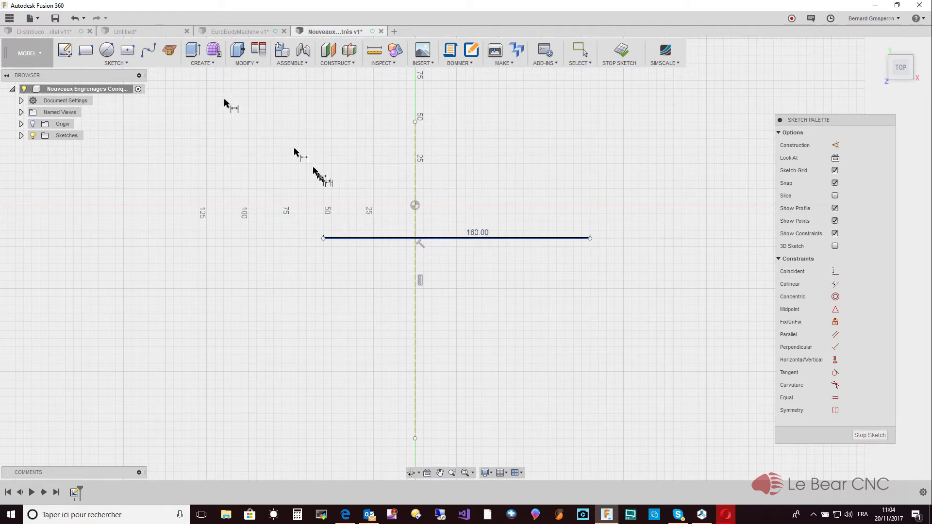
left_click(55, 18)
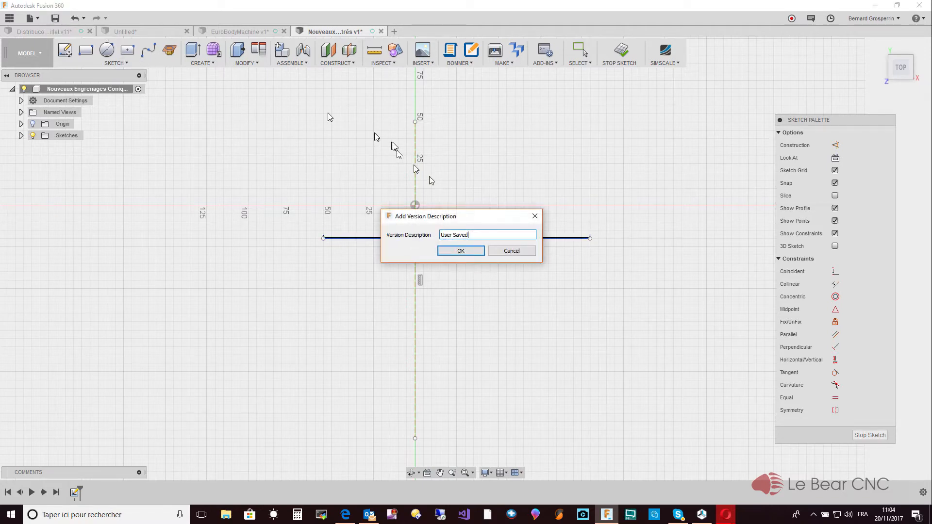
left_click(508, 254)
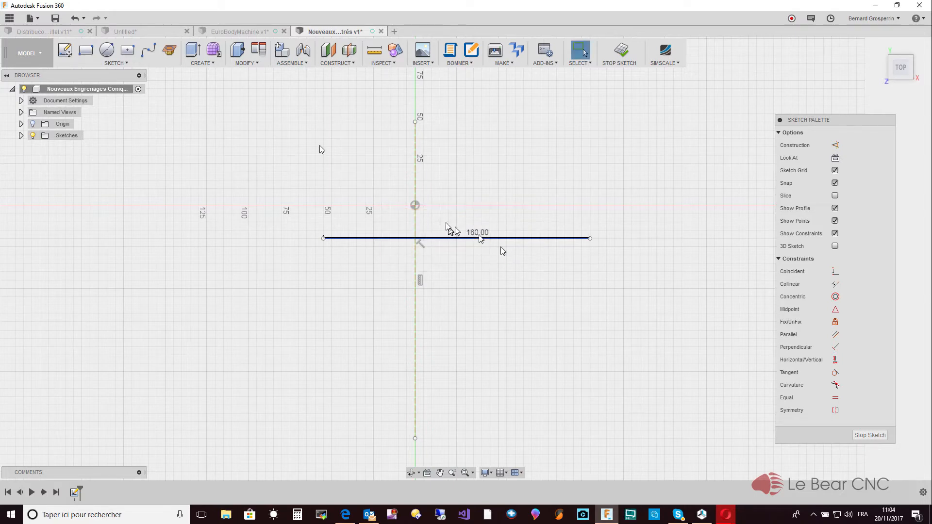
left_click(75, 18)
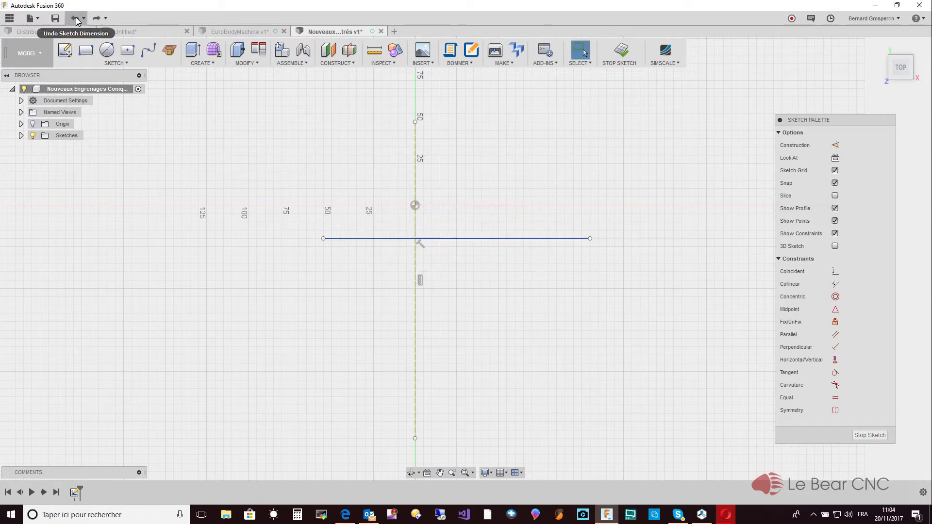
- Dimension the horizontal line's length and drive it with the user parameter DiaPas_1
left_click(453, 238)
key("d")
left_click(454, 244)
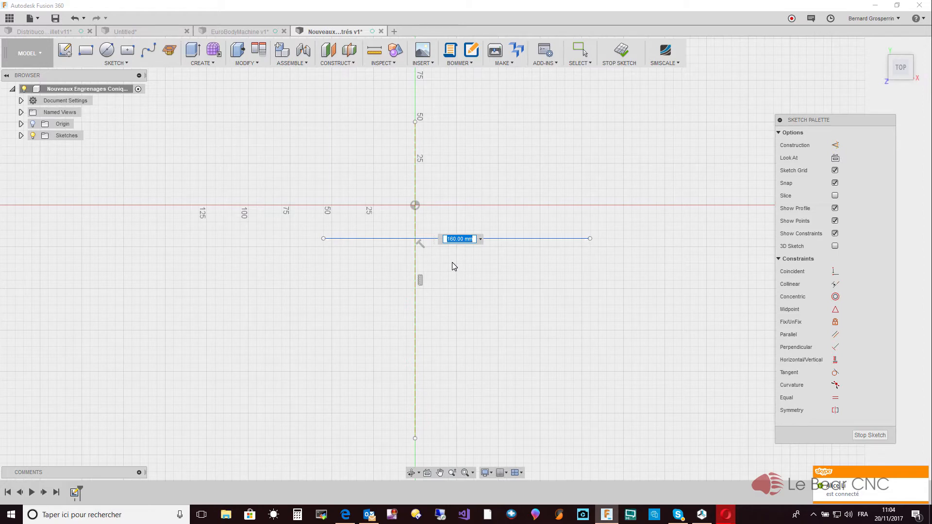
type("D")
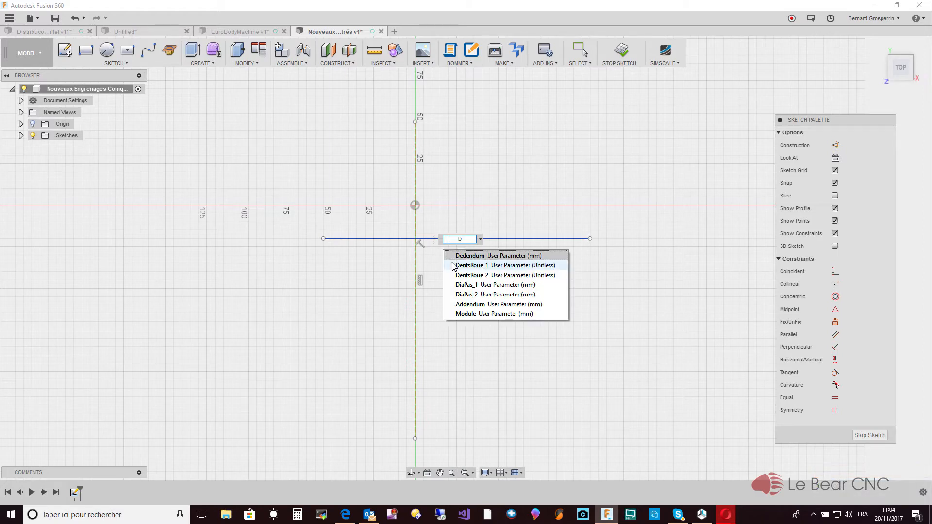
type("ia")
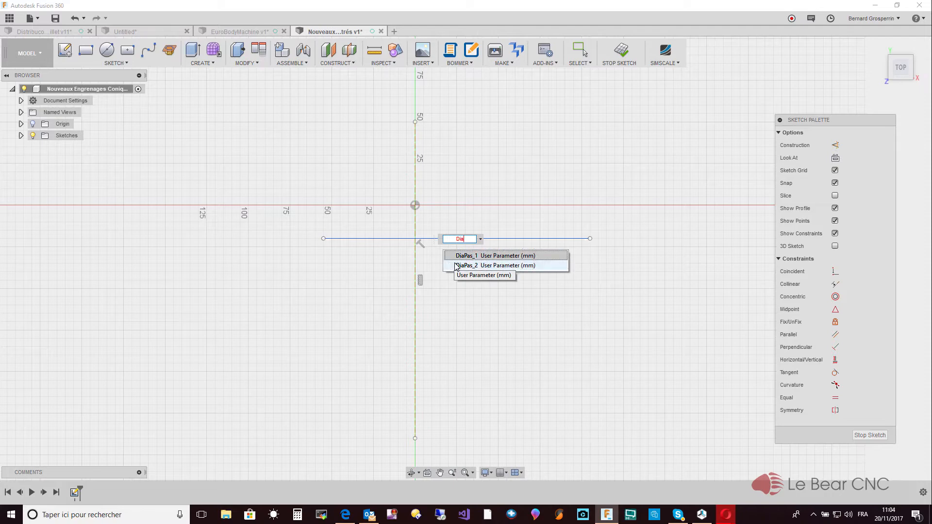
left_click(482, 256)
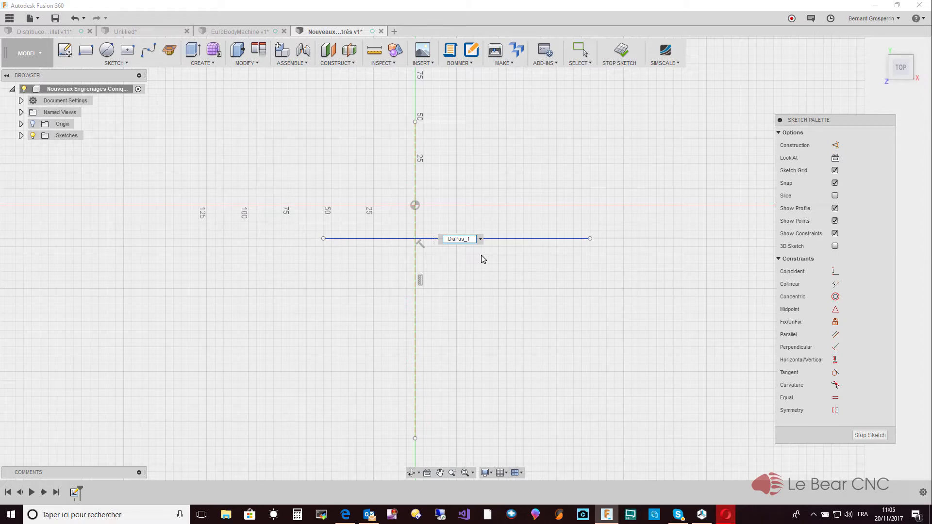
key("Return")
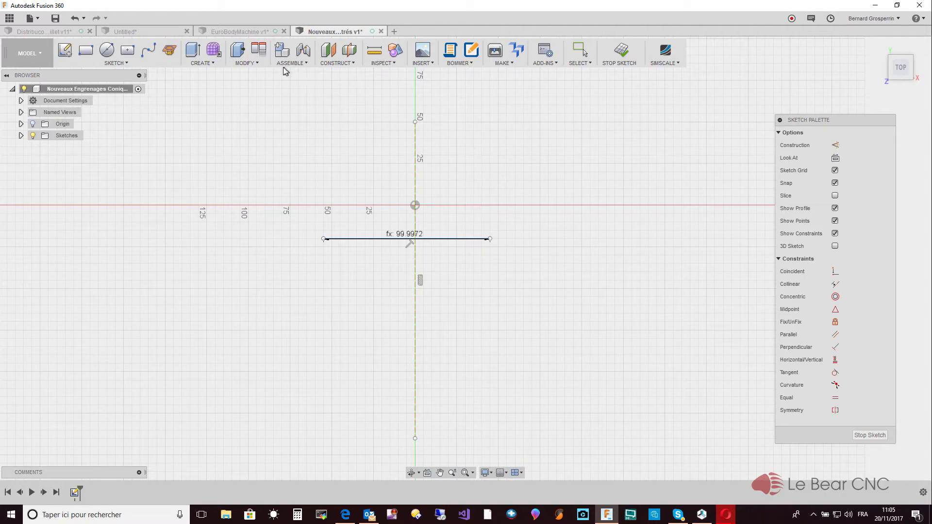
- Review the user parameters and their expressions, comparing the pitch diameter and pitch radius definitions
left_click(264, 61)
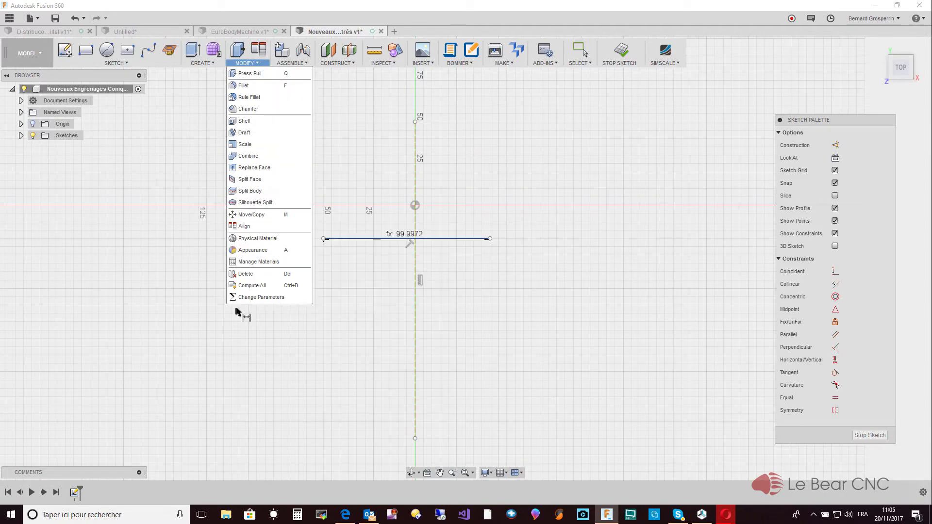
left_click(253, 298)
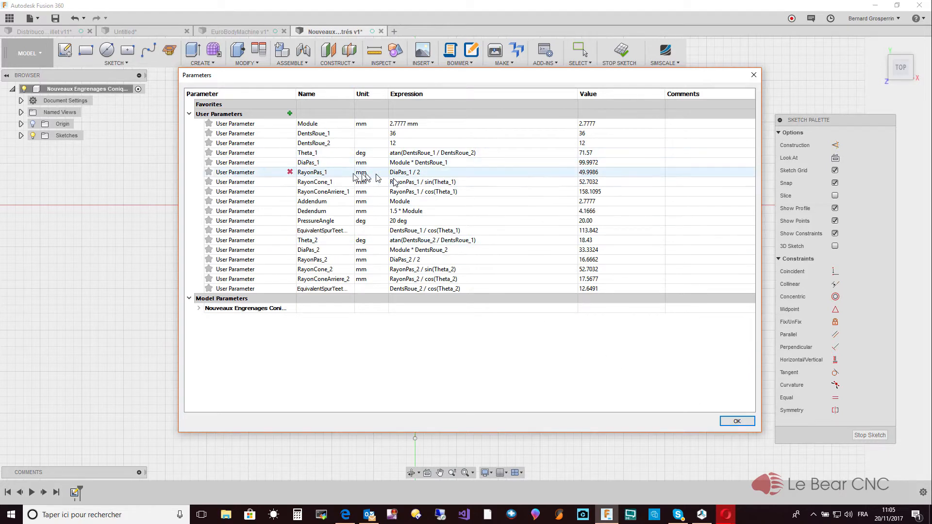
left_click(737, 421)
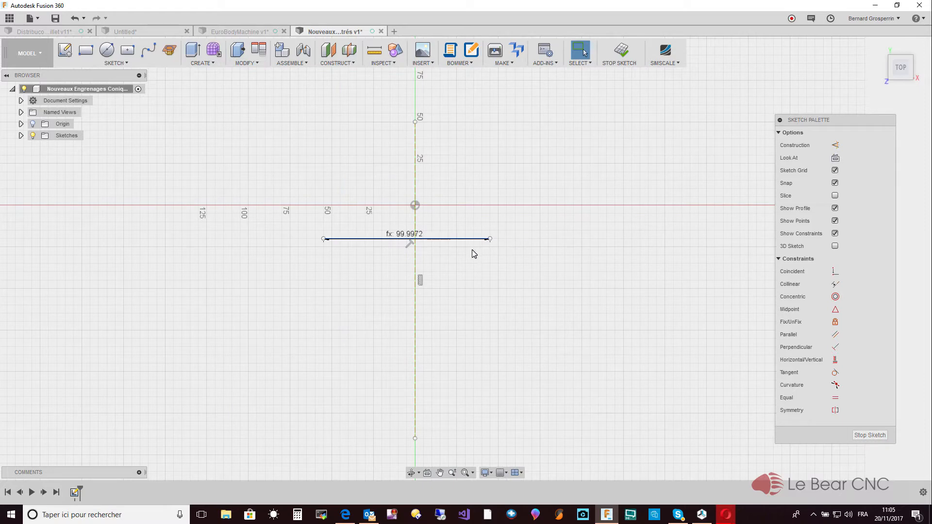
- Move the horizontal line's length dimension upward so it sits clear of the line
middle_click_drag(471, 250, 457, 165, "shift")
left_click_drag(458, 161, 460, 141)
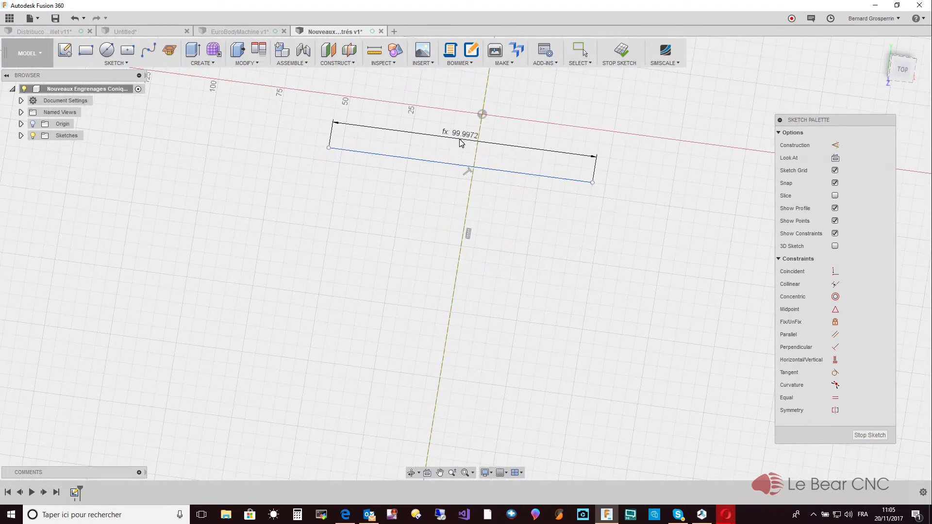
middle_click_drag(459, 141, 473, 160, "shift")
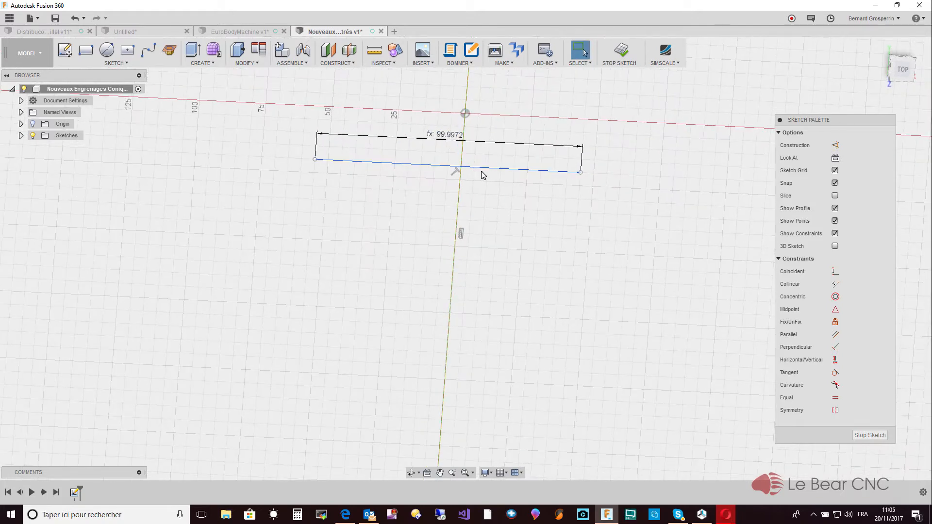
- Dimension the distance from the vertical construction line to the horizontal line's right endpoint and set it to the user parameter RayonPas_1
key("d")
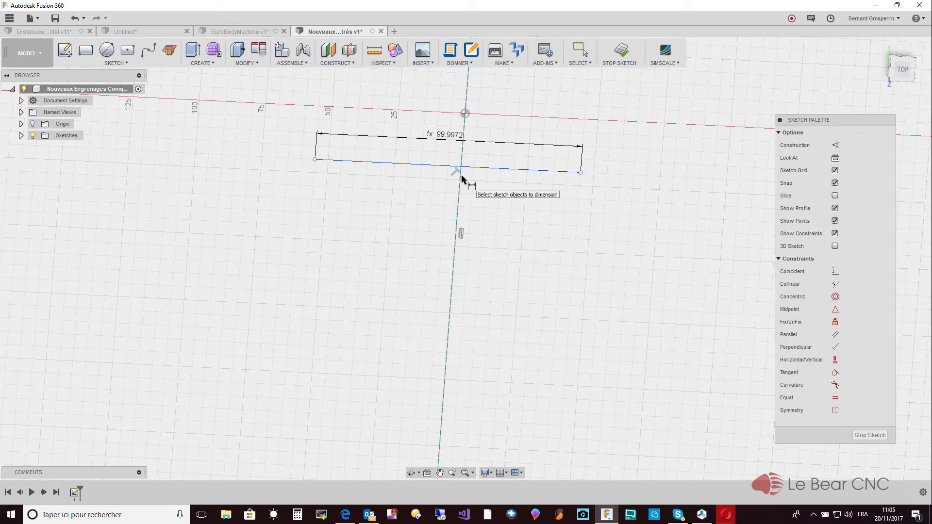
left_click(461, 178)
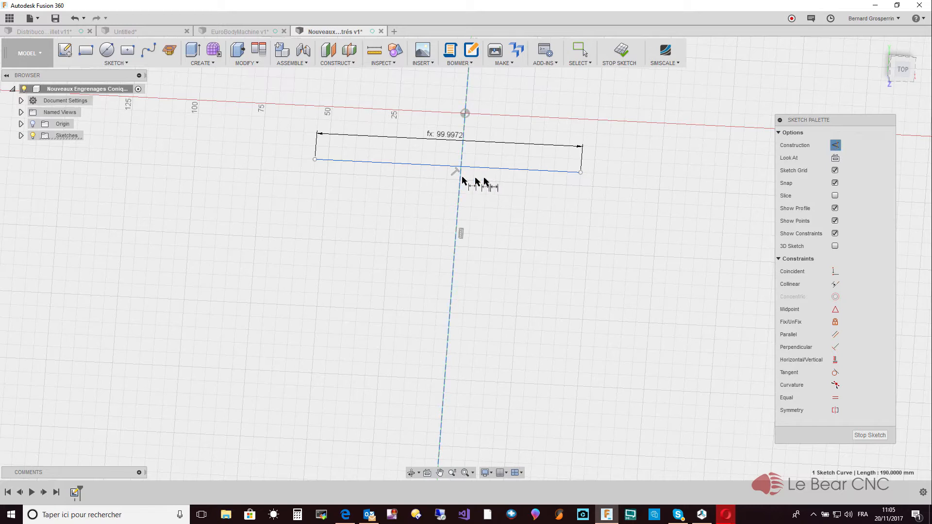
left_click(580, 172)
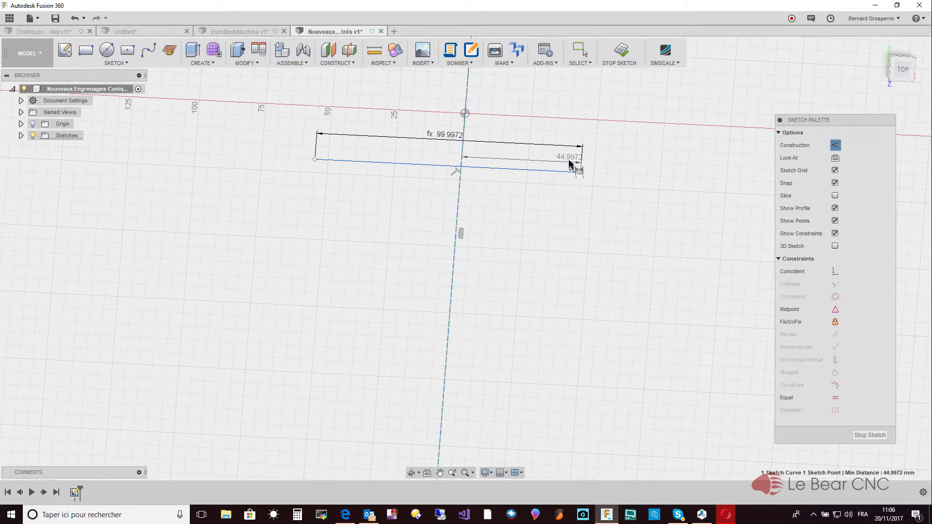
left_click(570, 163)
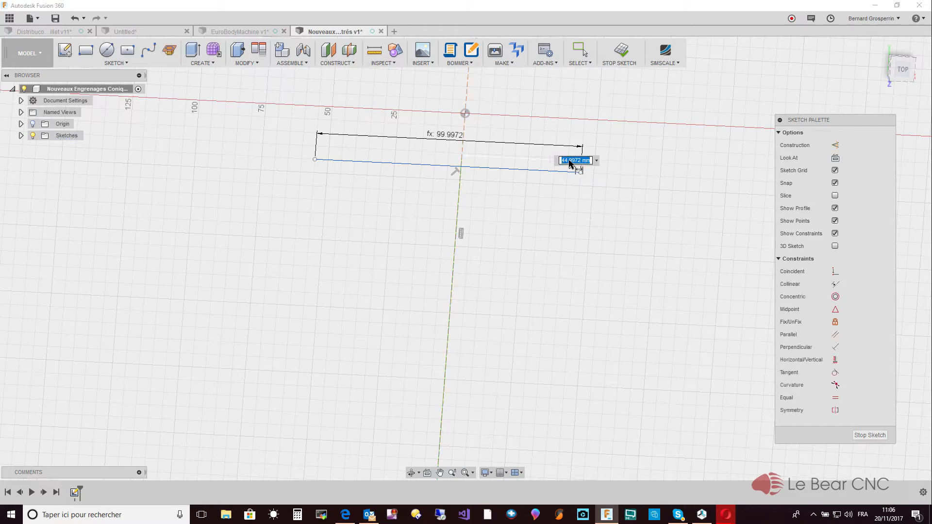
type("R")
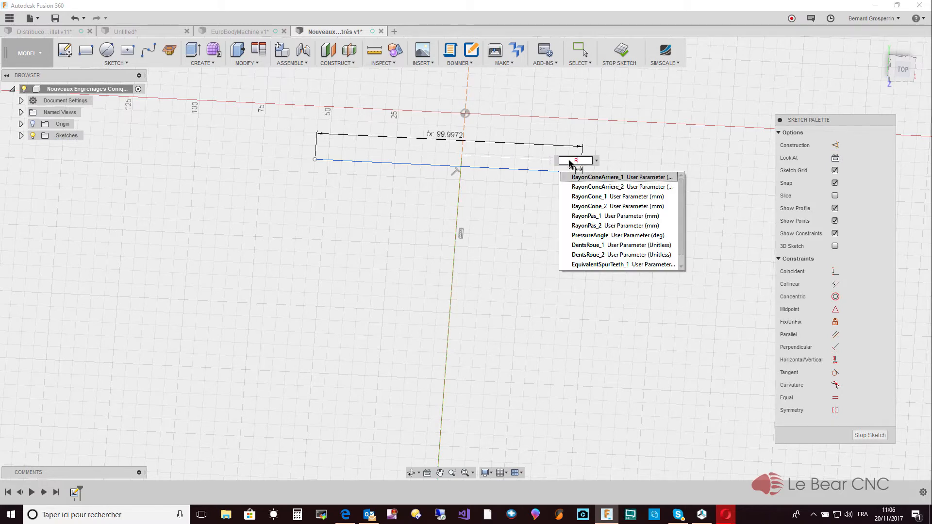
key("Down")
key("Down")
key("Down")
key("Down")
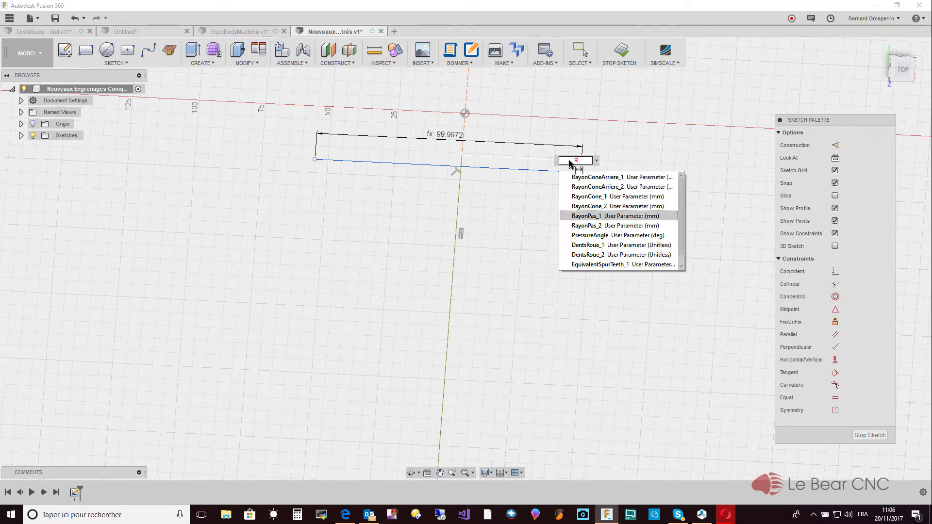
key("Return")
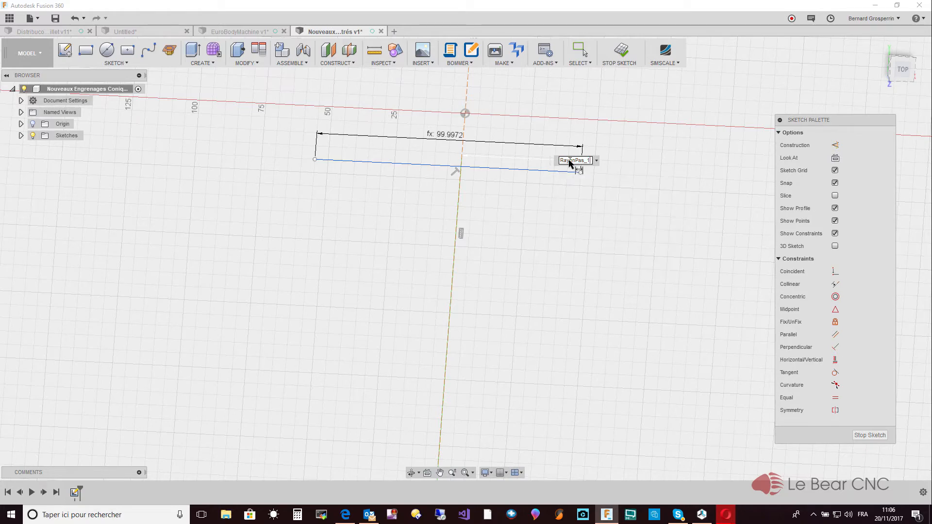
key("Return")
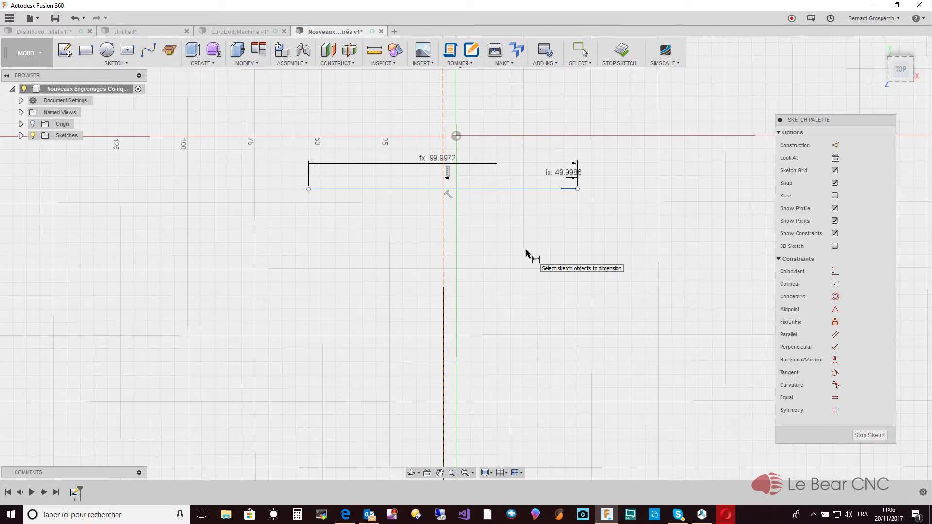
key("Escape")
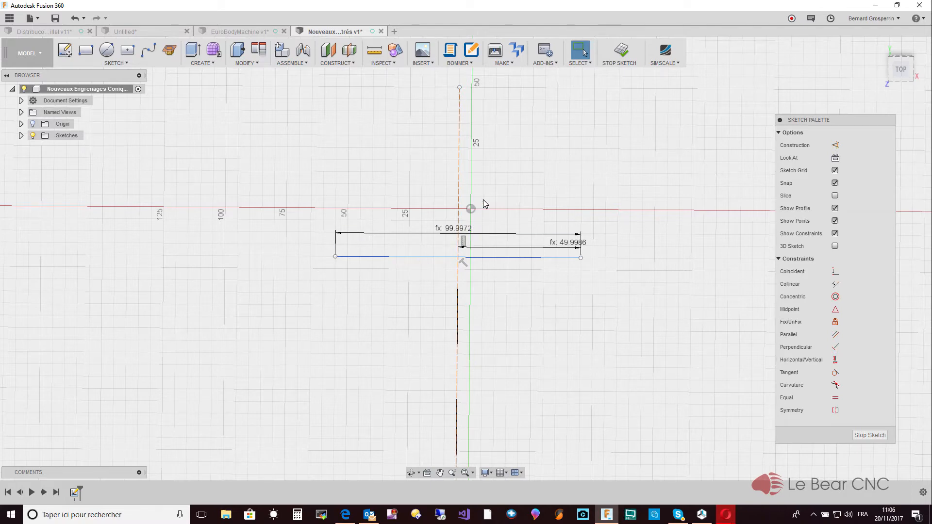
- Sketch a slanted line about 86 mm long from the construction line's upper end to the horizontal line's right endpoint
key("l")
left_click(460, 88)
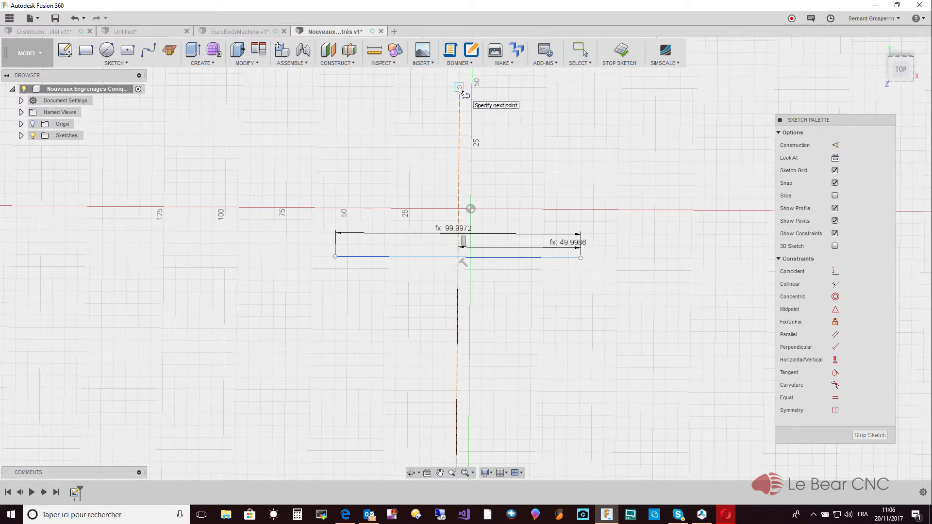
double_click(583, 262)
key("Escape")
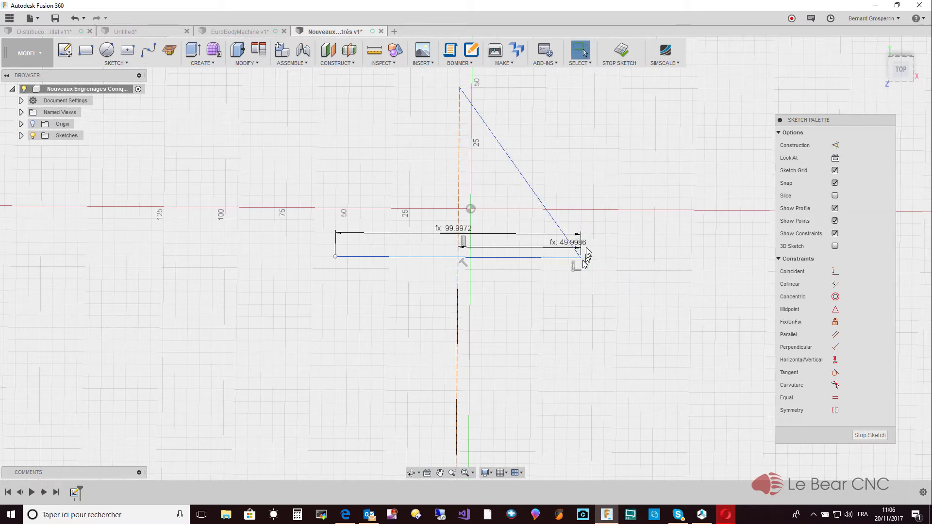
- Shift the sketched lines right and slightly up to bring the construction line back onto the vertical axis through the origin
left_click(547, 210)
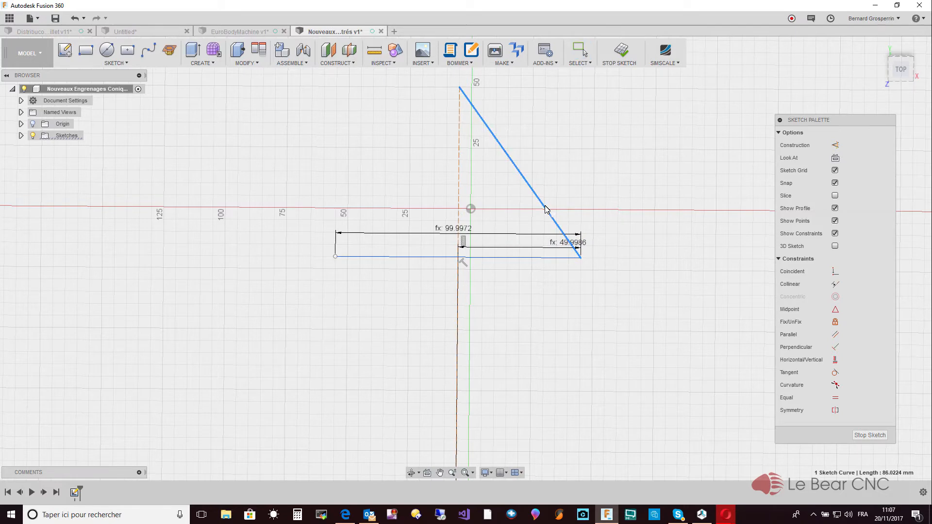
mouse_move(547, 209)
left_mouse_down()
mouse_move(573, 211)
mouse_move(567, 203)
left_mouse_up()
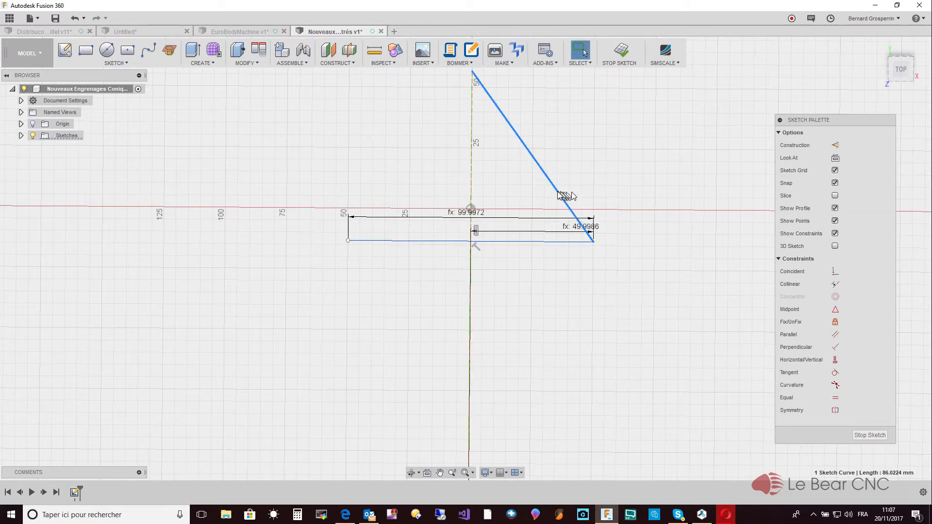
left_click(592, 188)
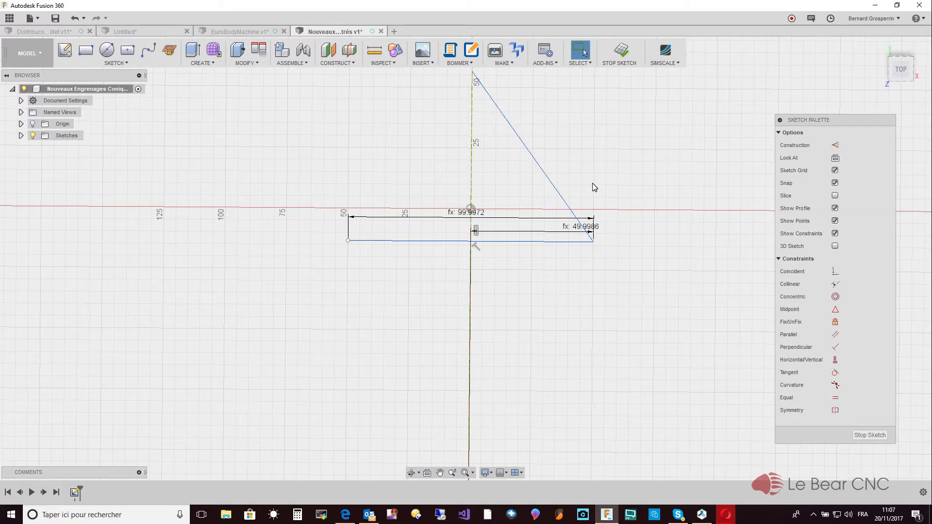
- Dimension the slanted line's length and set it to the user parameter RayonCone_1
left_click(553, 186)
left_click(553, 185)
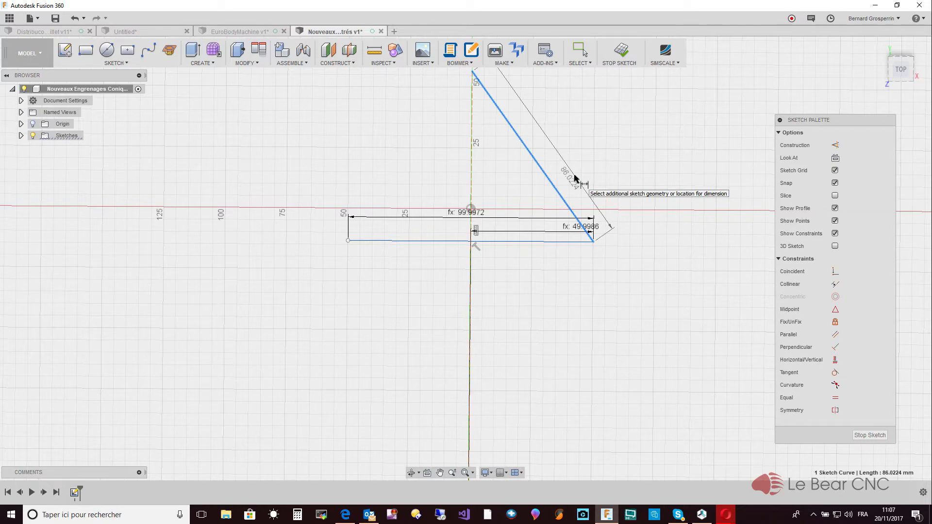
left_click(574, 179)
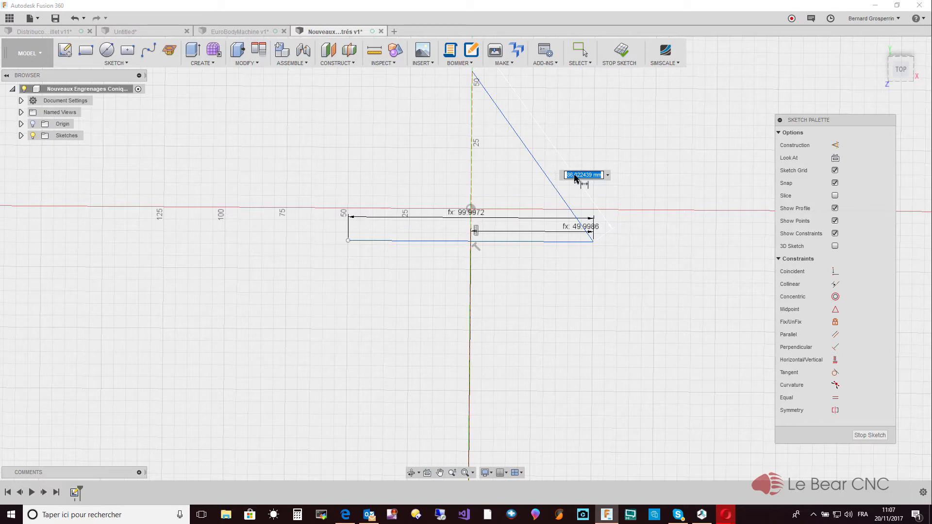
type("ayon")
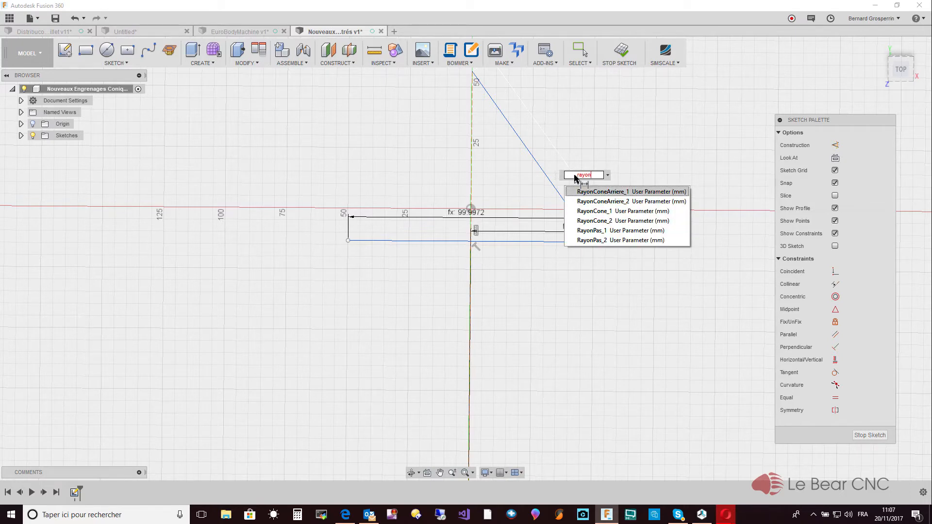
left_click(620, 213)
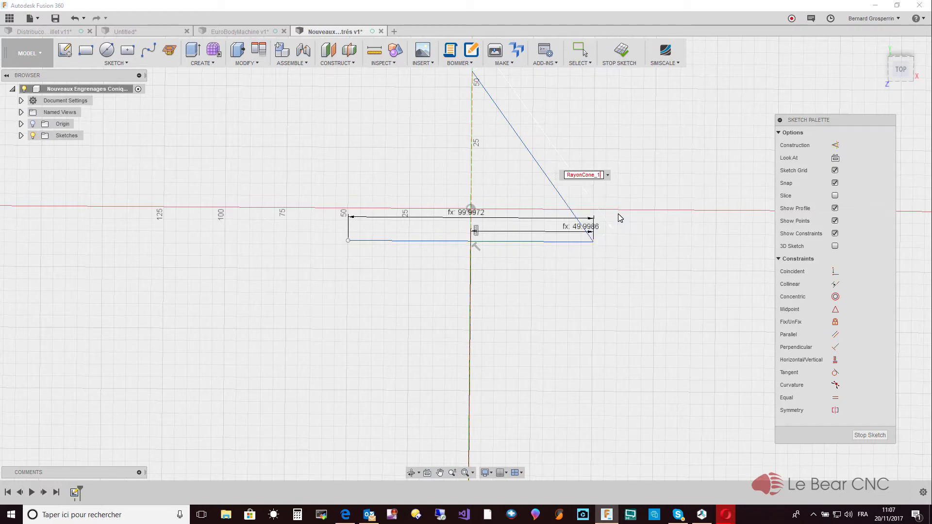
key("Return")
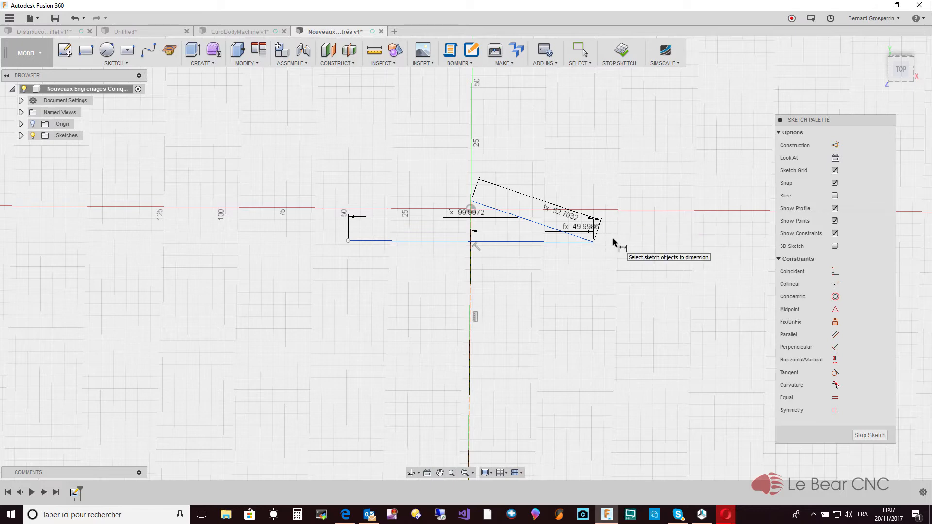
key("Escape")
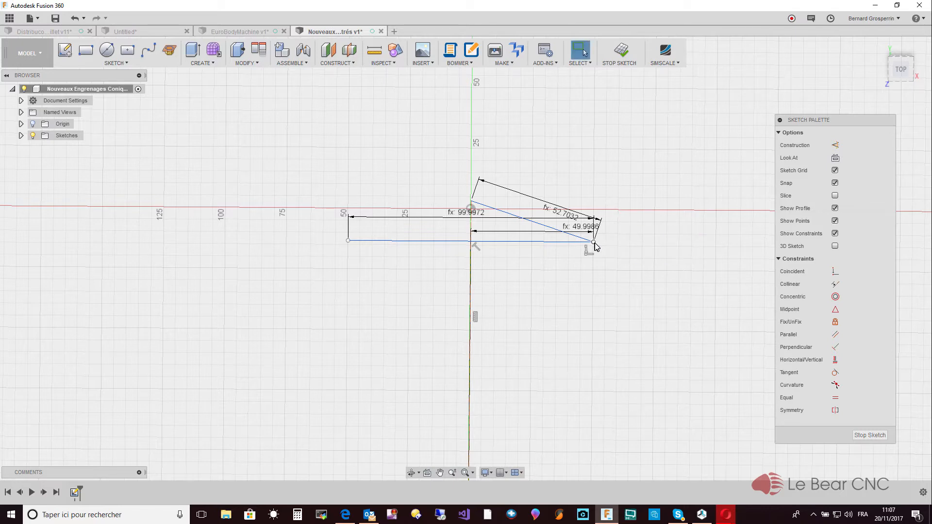
- Sketch a slanted line about 136 mm long from the horizontal line's right endpoint to the construction line's lower end
left_click(594, 242)
scroll(557, 393, "down", 4)
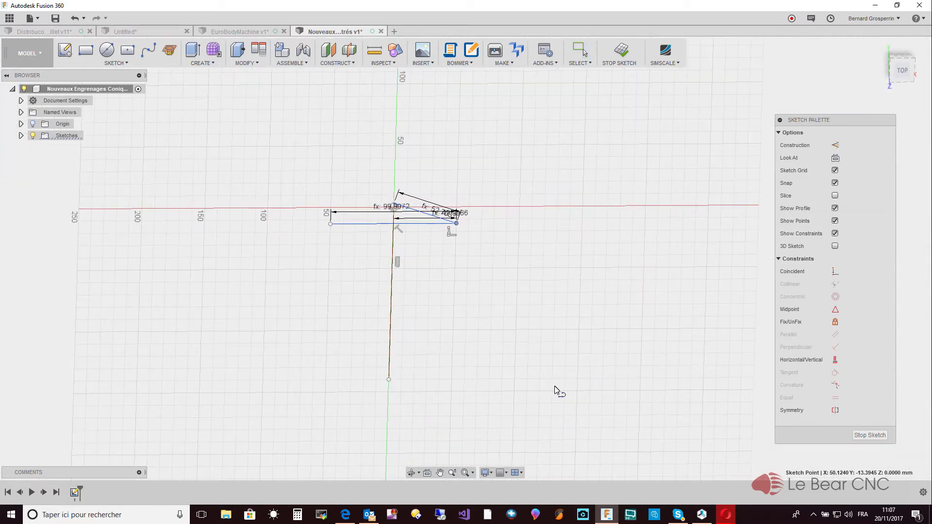
left_click(459, 227)
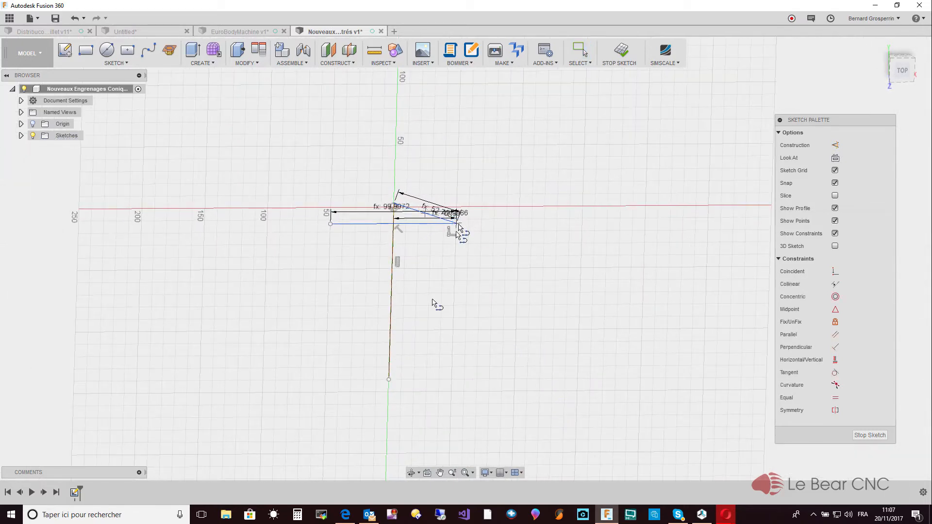
left_click(390, 382)
key("Escape")
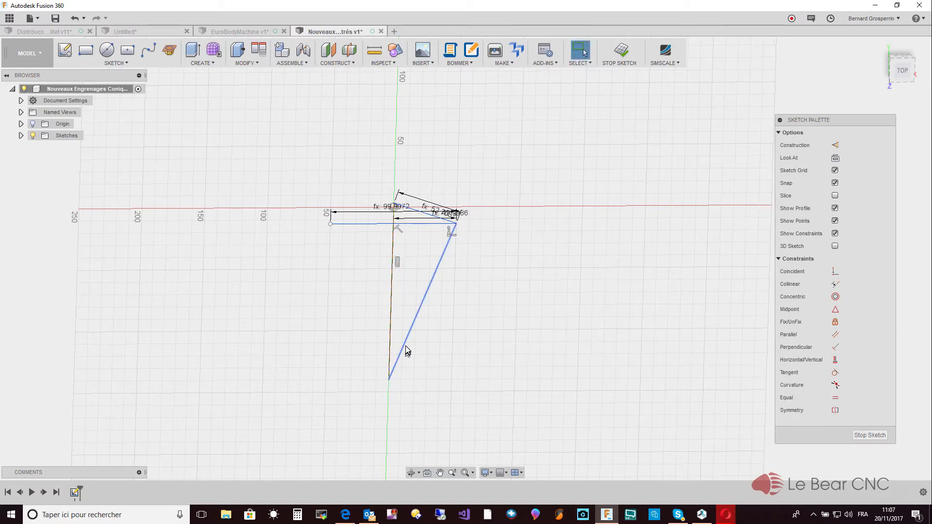
left_click(407, 350)
mouse_move(407, 350)
left_mouse_down()
mouse_move(417, 358)
mouse_move(404, 347)
left_mouse_up()
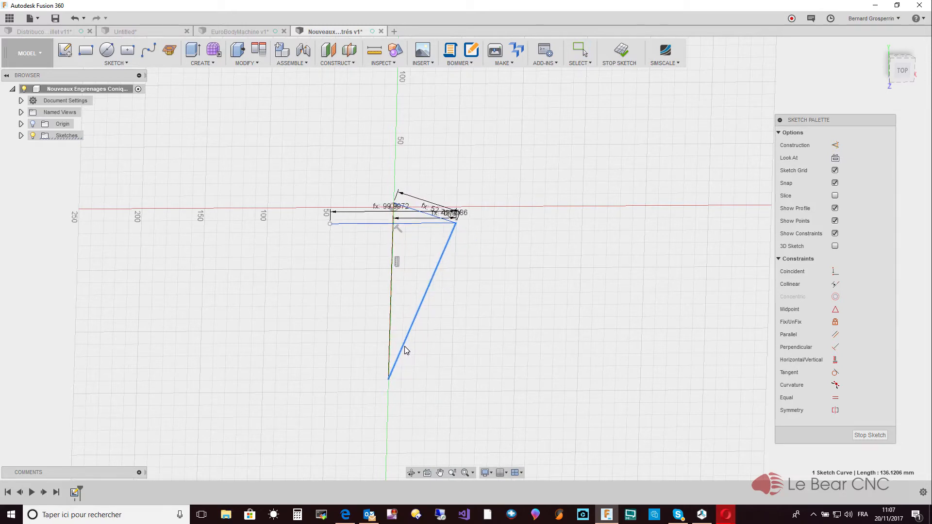
- Dimension the long slanted line's length and set it to the user parameter RayonConeArriere_1
left_click(483, 355)
key("d")
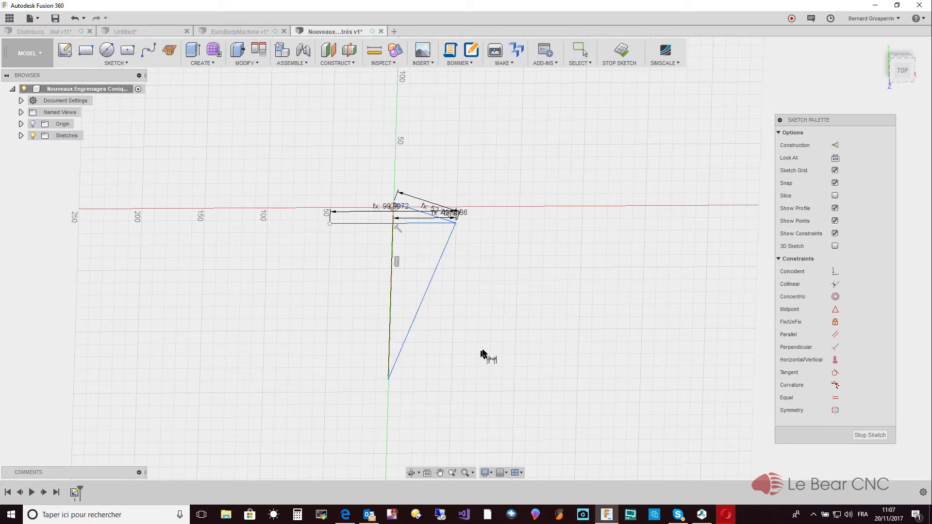
left_click(422, 303)
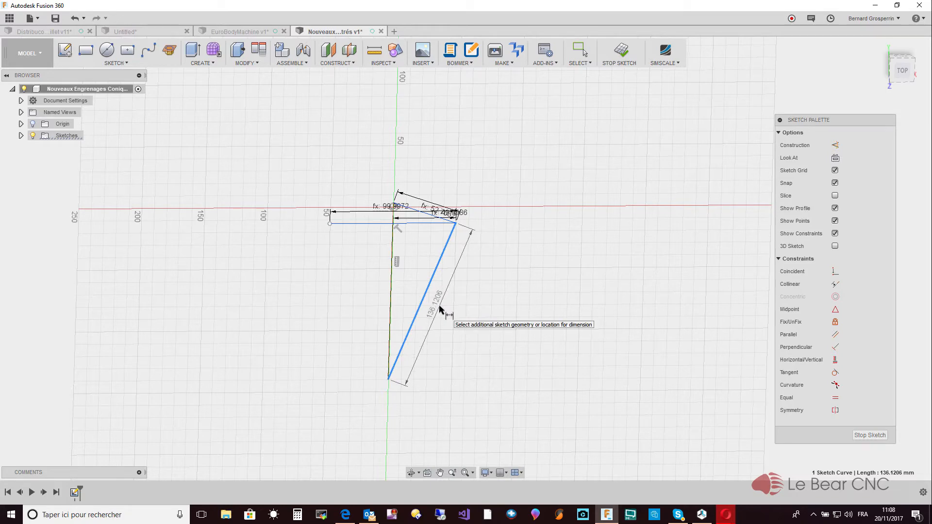
left_click(440, 309)
type("rayon")
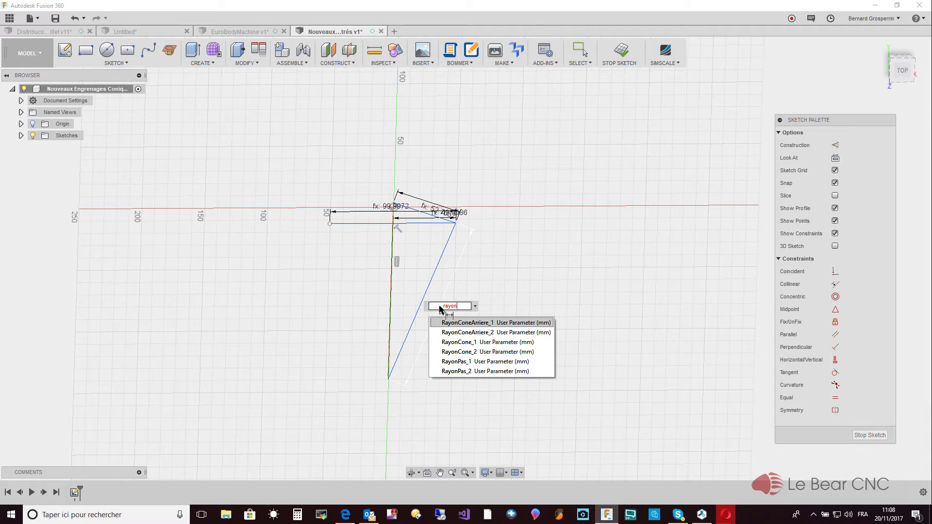
left_click(472, 324)
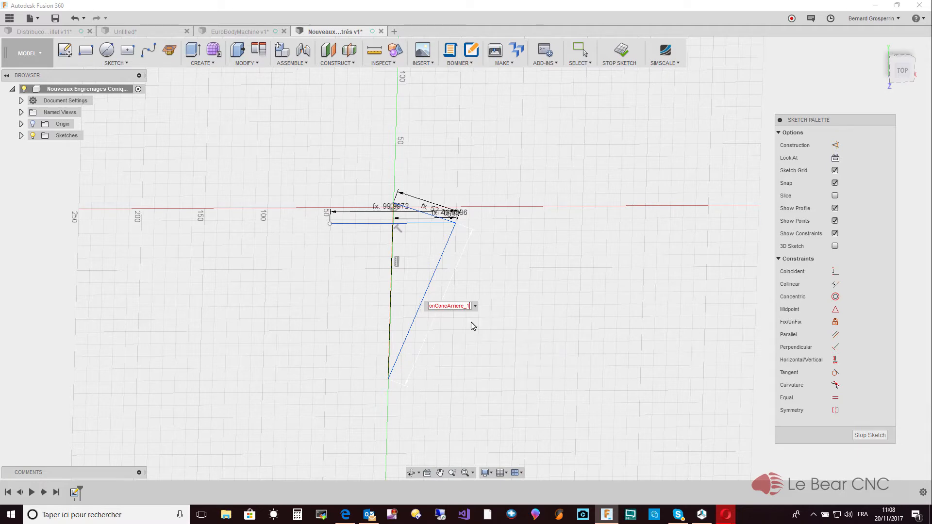
key("Return")
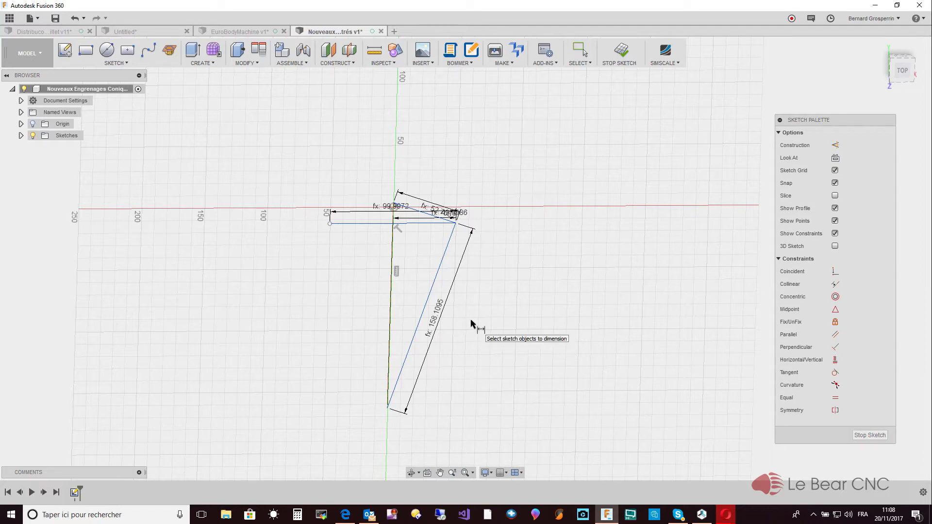
- Sketch a line about 17 mm long up and to the right from the corner where the slanted lines meet
scroll(471, 323, "up", 5)
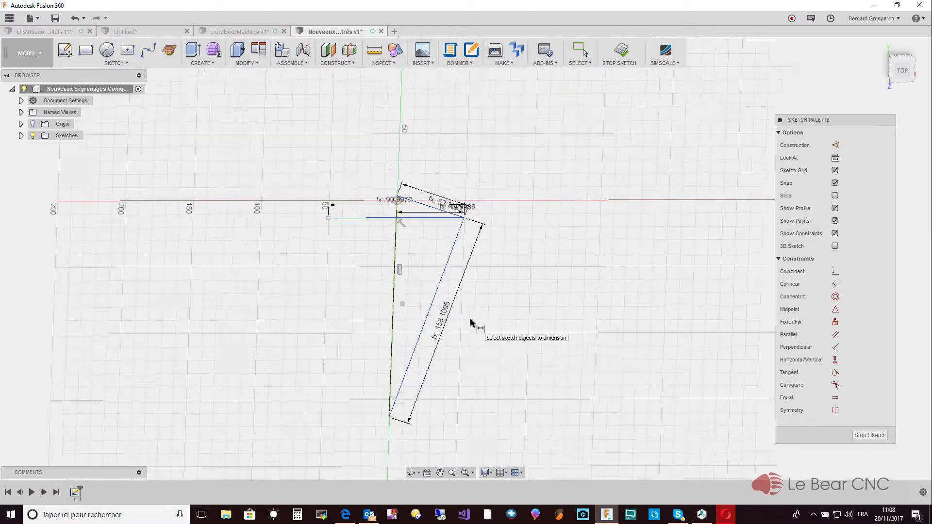
scroll(471, 323, "up", 2)
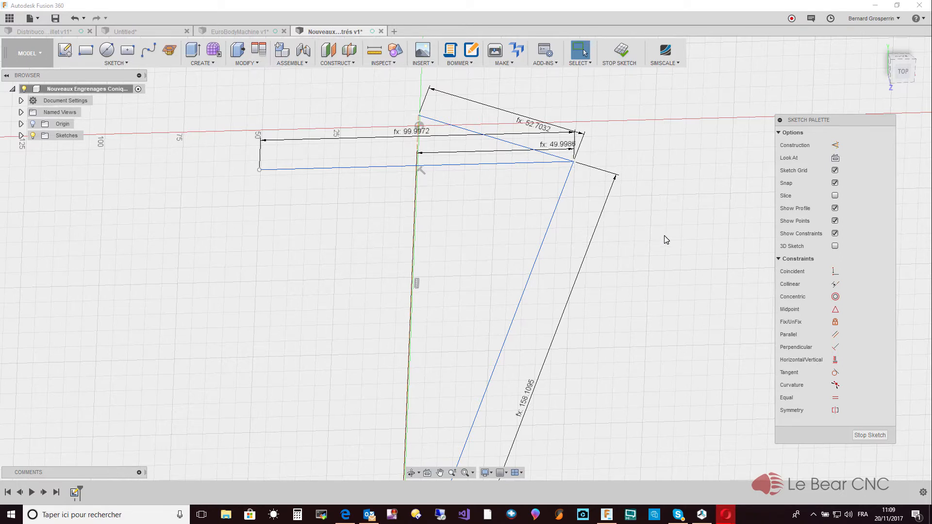
left_click(616, 156)
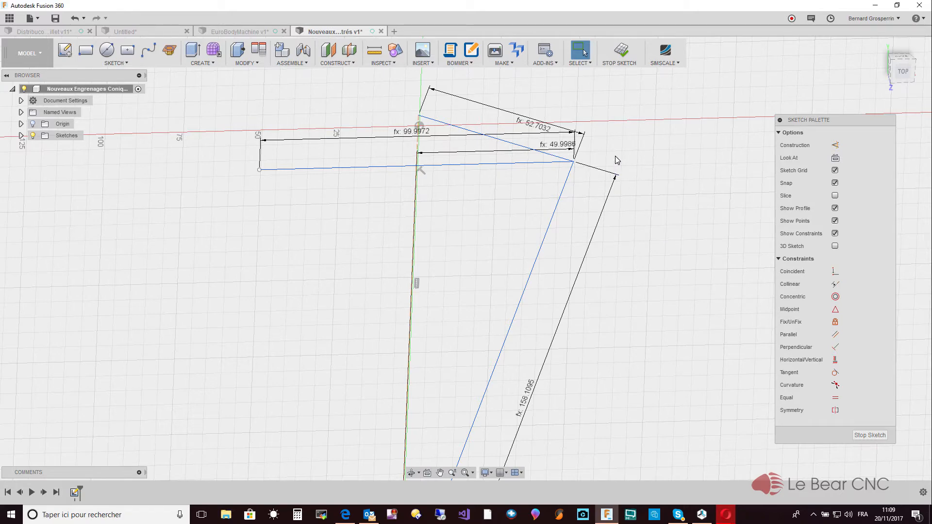
key("l")
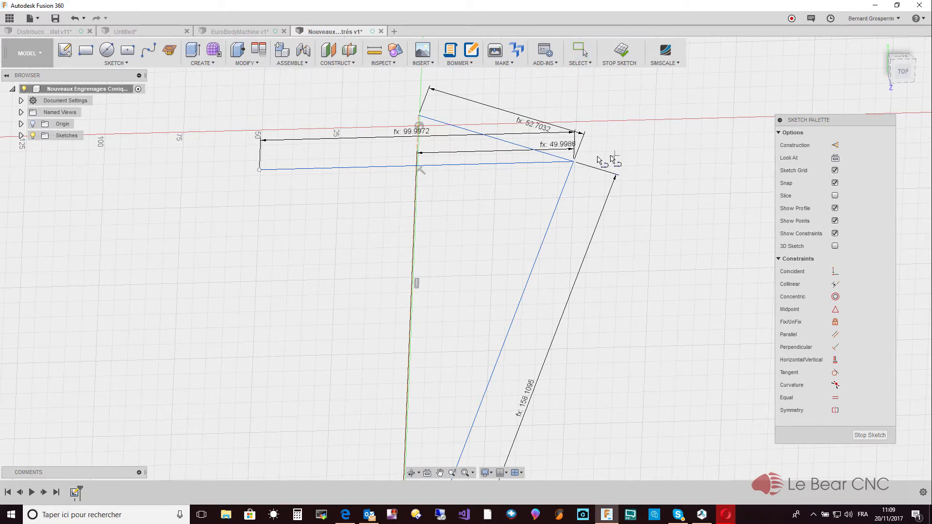
left_click(574, 161)
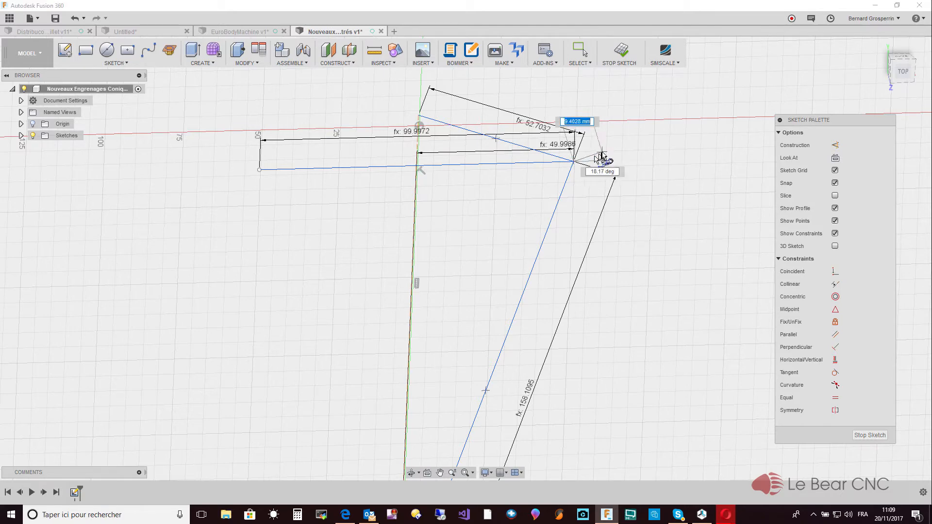
left_click(617, 129)
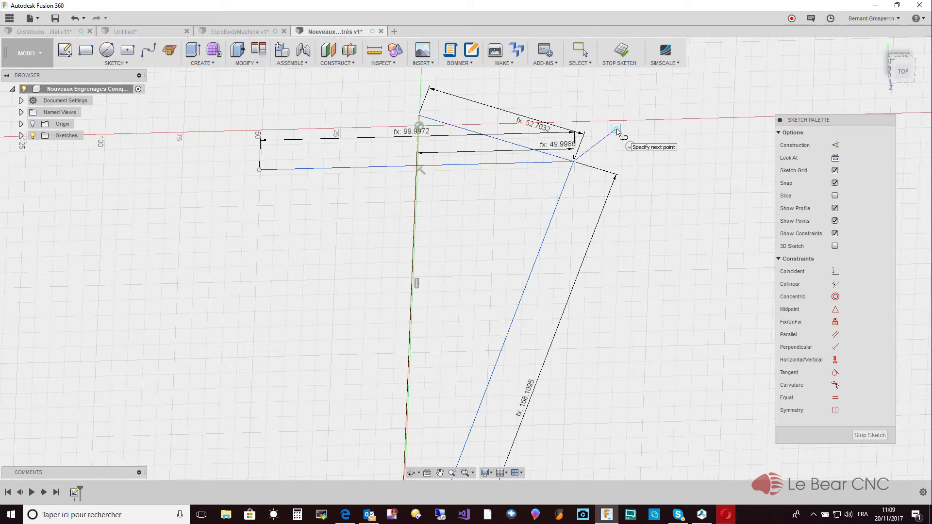
key("Escape")
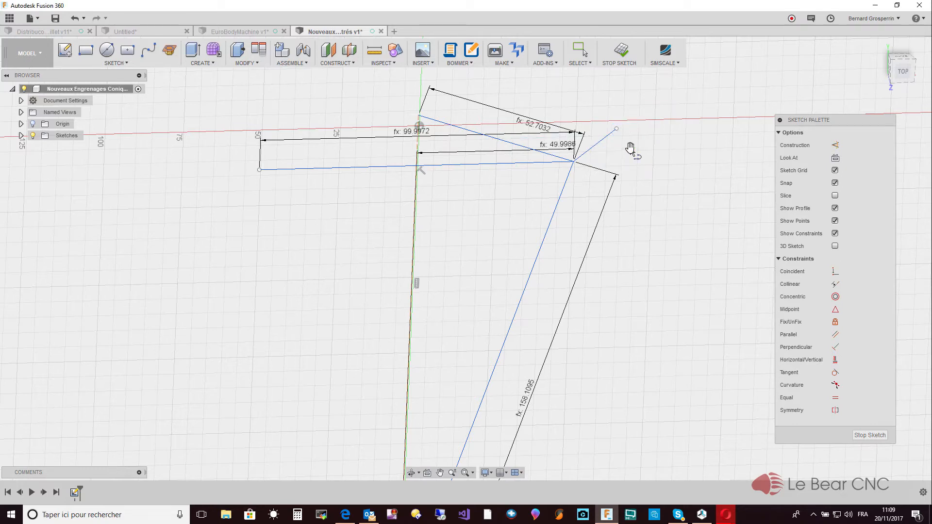
key("Escape")
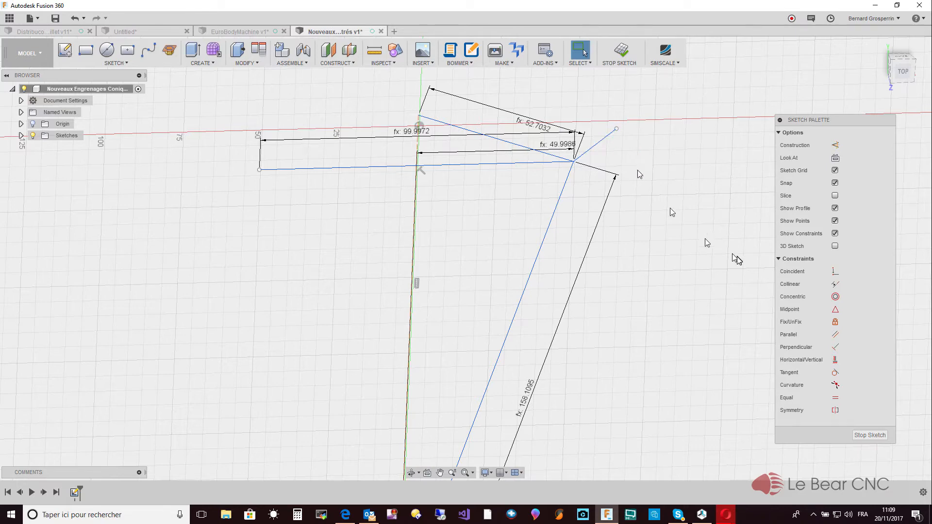
- Constrain the short outer line parallel to the long slanted line
left_click(835, 334)
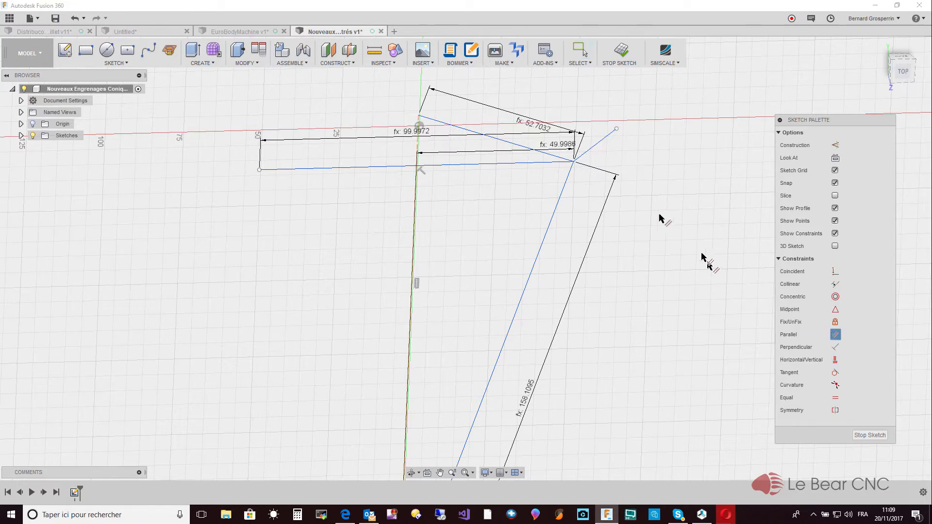
left_click(602, 144)
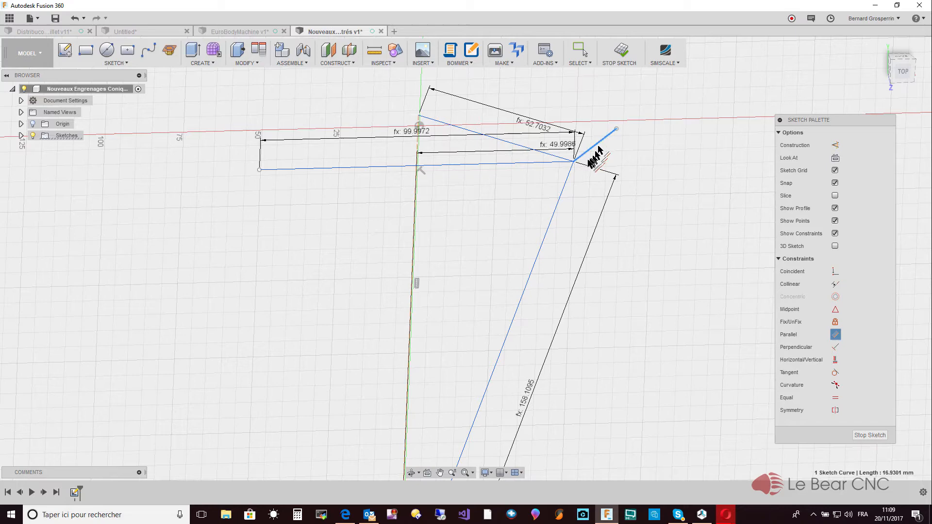
left_click(572, 179)
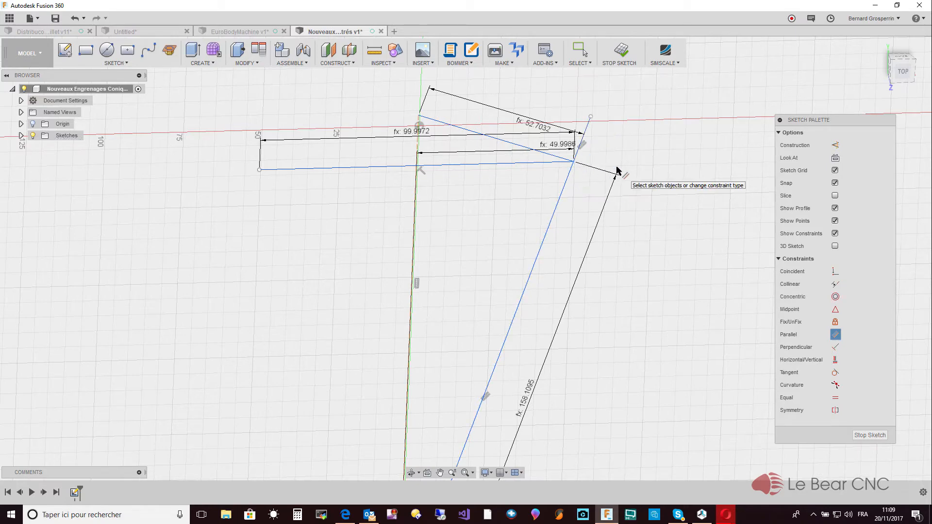
key("Escape")
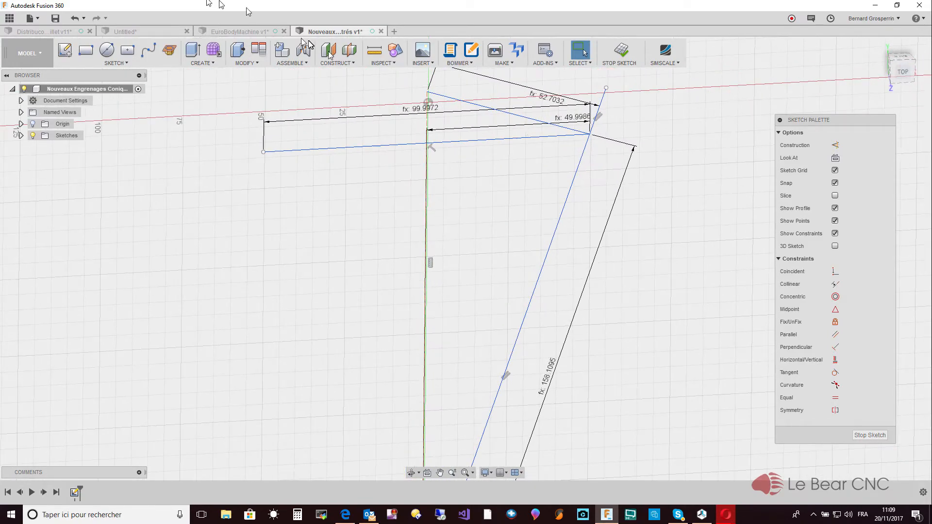
left_click(116, 63)
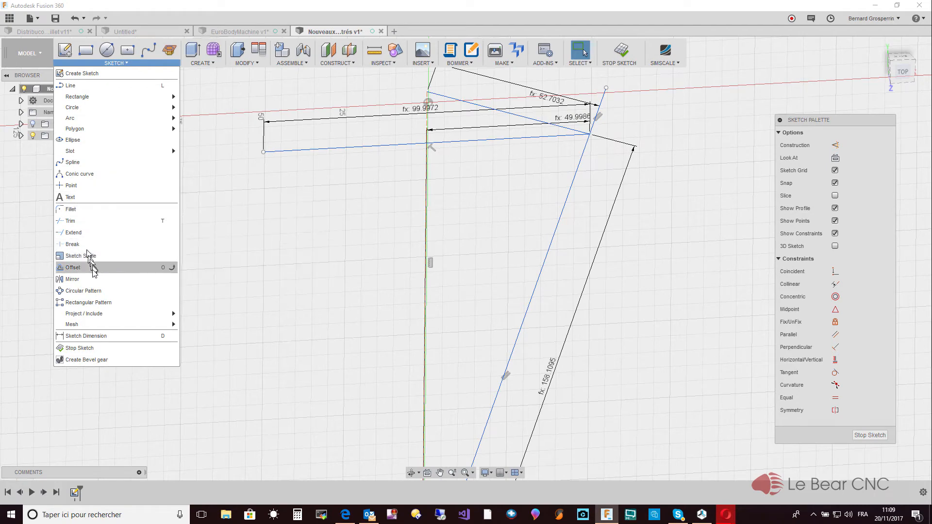
left_click(72, 186)
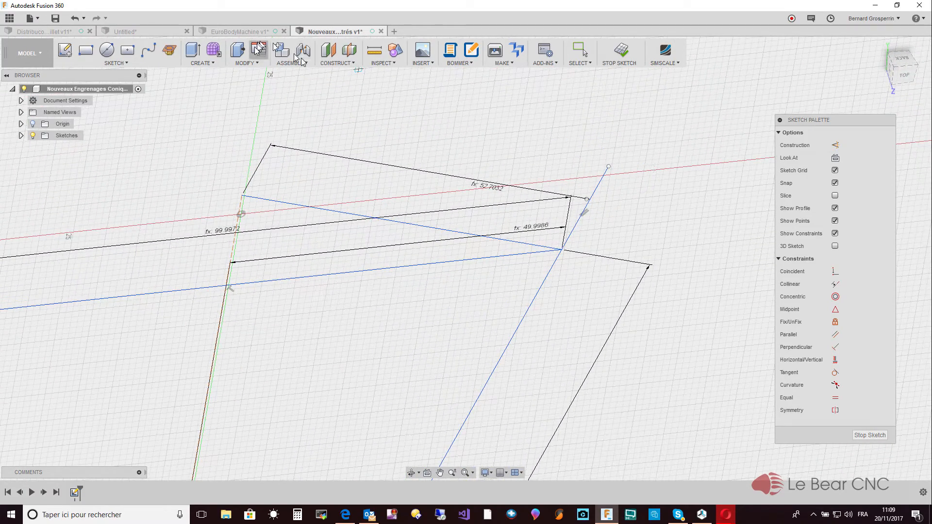
left_click(75, 20)
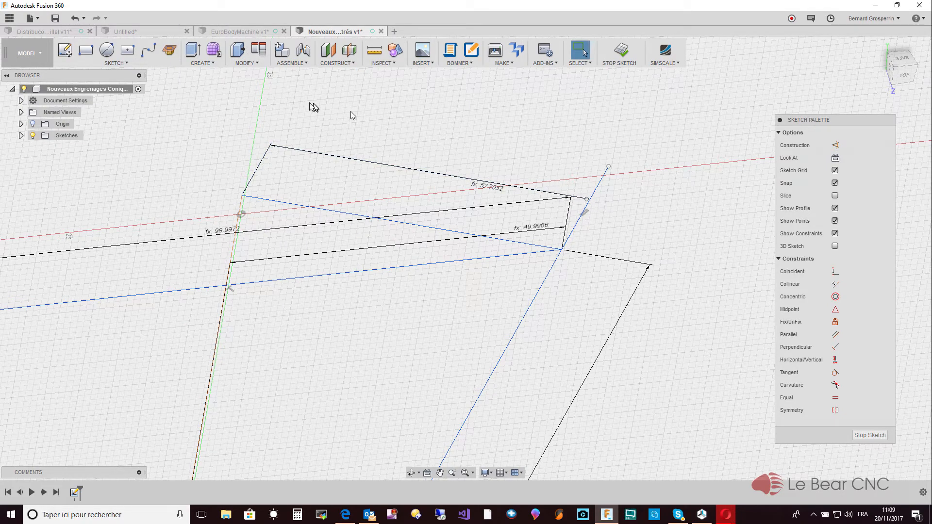
left_click(588, 200)
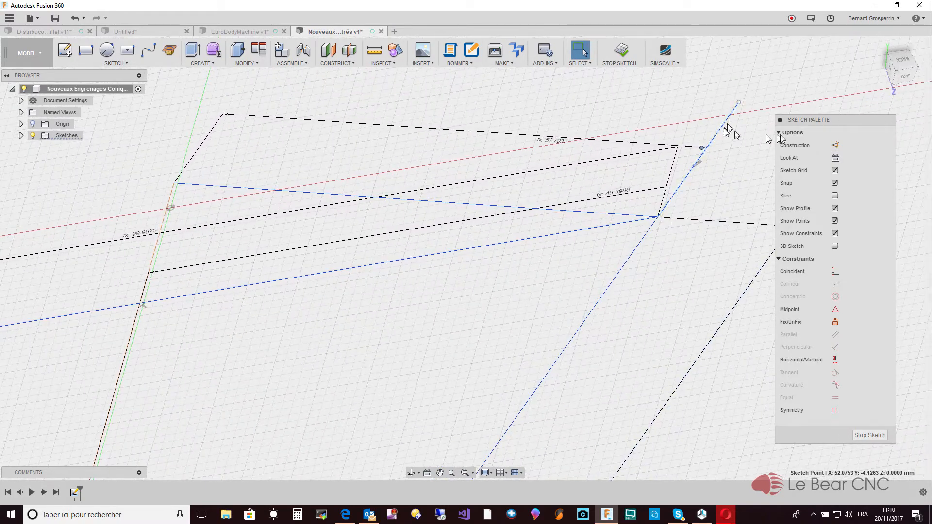
left_click(905, 82)
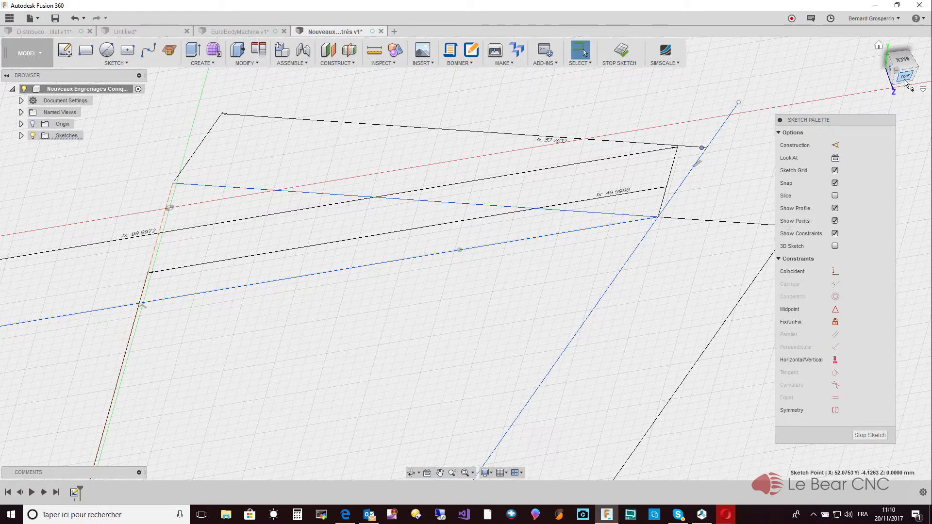
left_click_drag(904, 80, 906, 82)
left_click(908, 69)
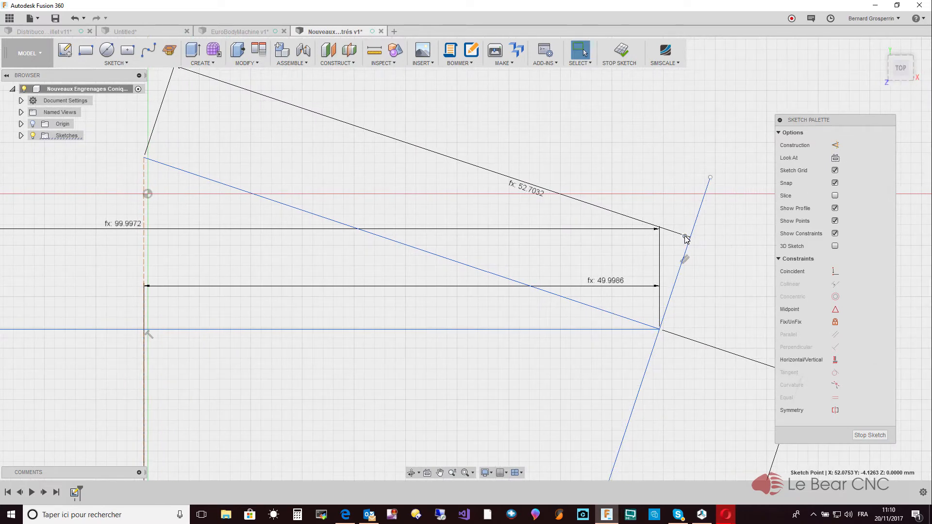
left_click(686, 238)
left_click(561, 132)
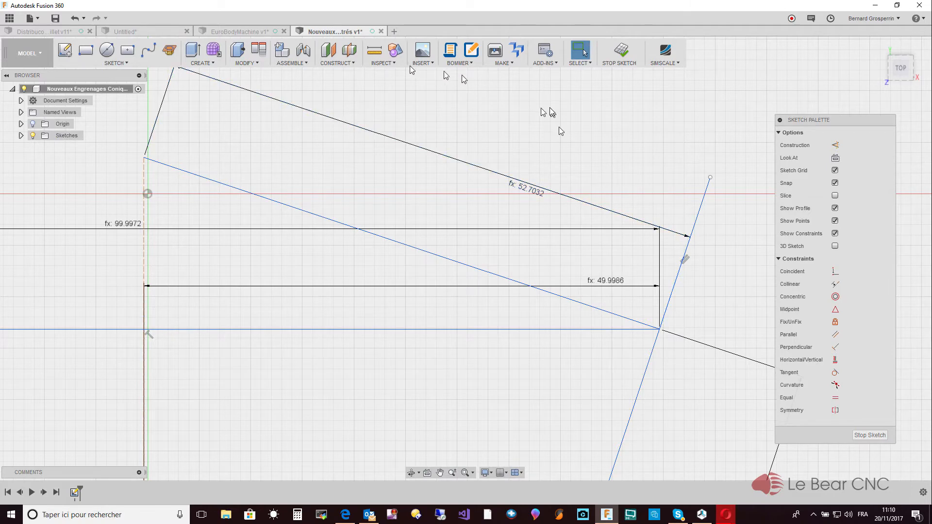
- Place two sketch points, one on the short outer line and one on the long slanted line just below their shared corner
left_click(116, 63)
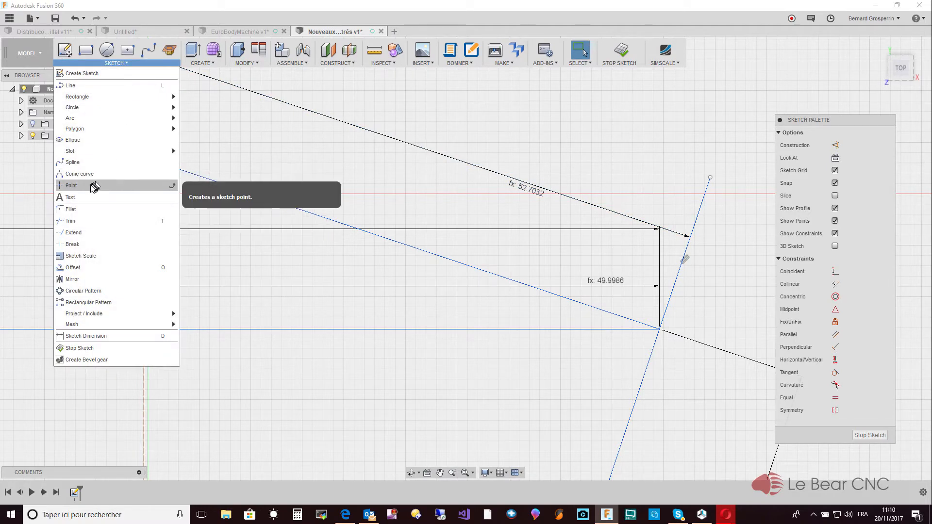
left_click(72, 186)
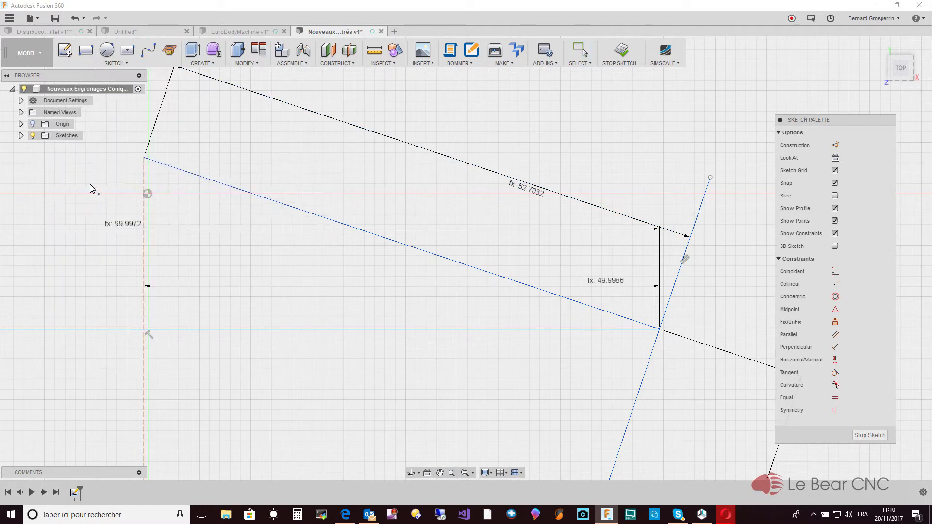
left_click(676, 279)
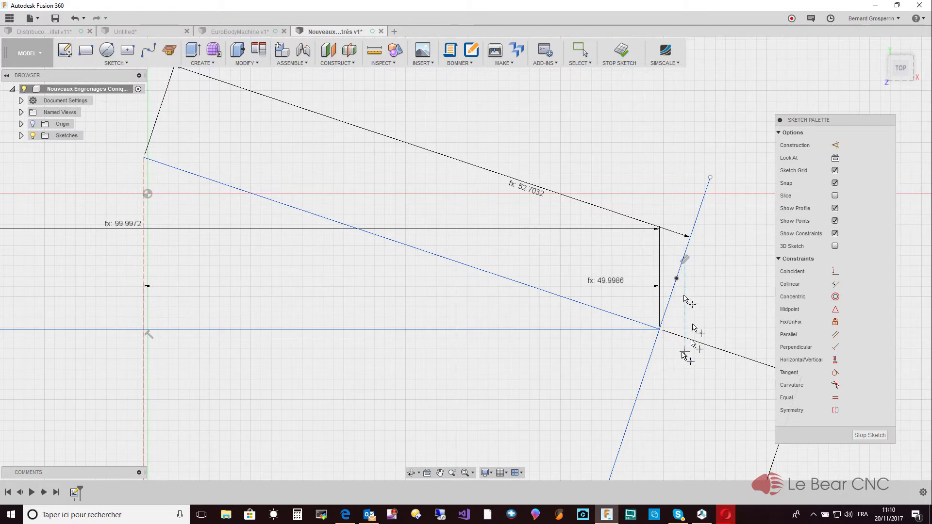
left_click(638, 395)
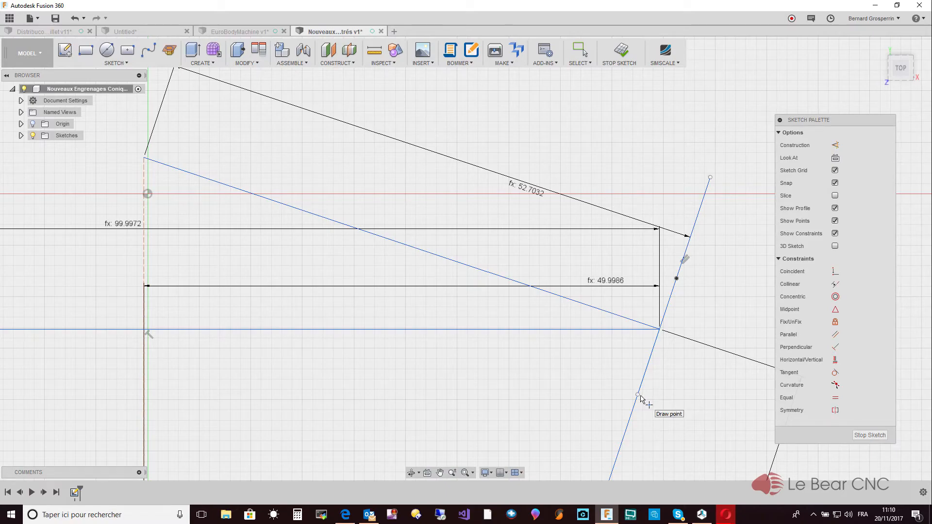
key("Escape")
scroll(641, 395, "down", 5)
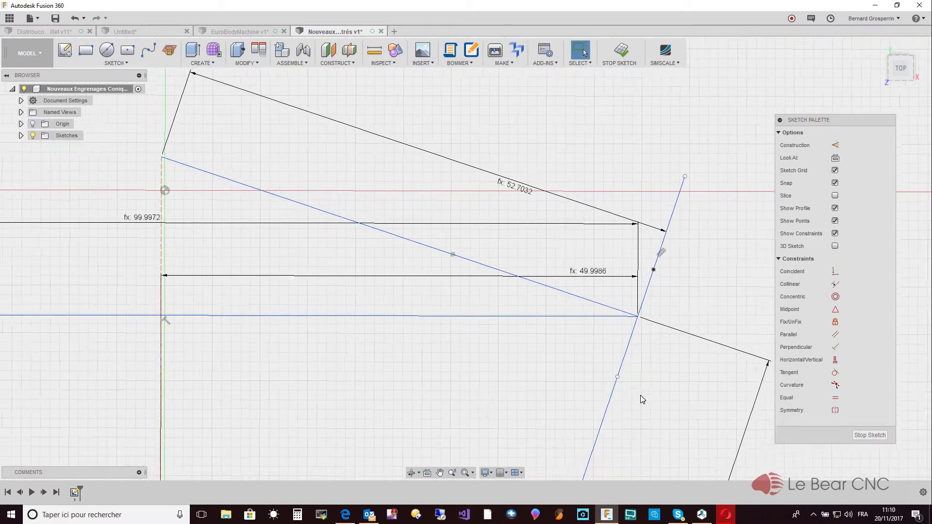
scroll(645, 393, "down", 3)
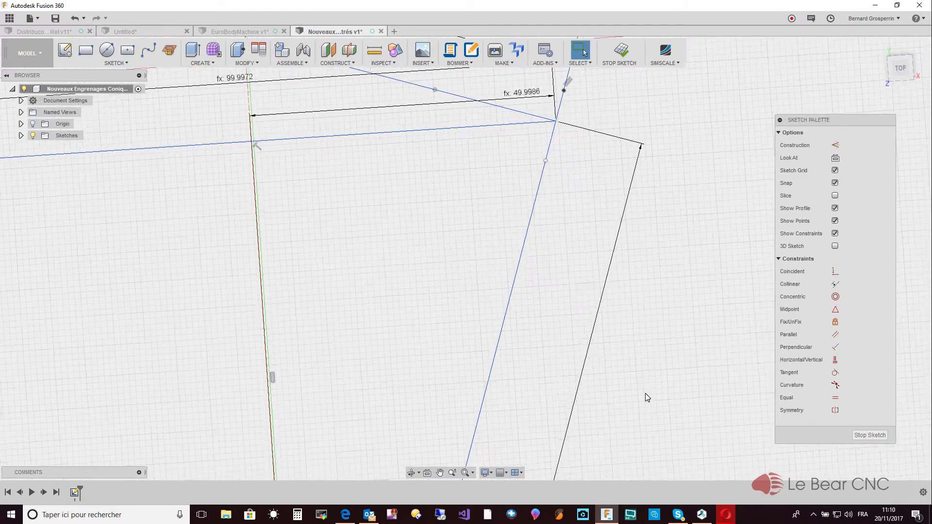
scroll(645, 393, "down", 2)
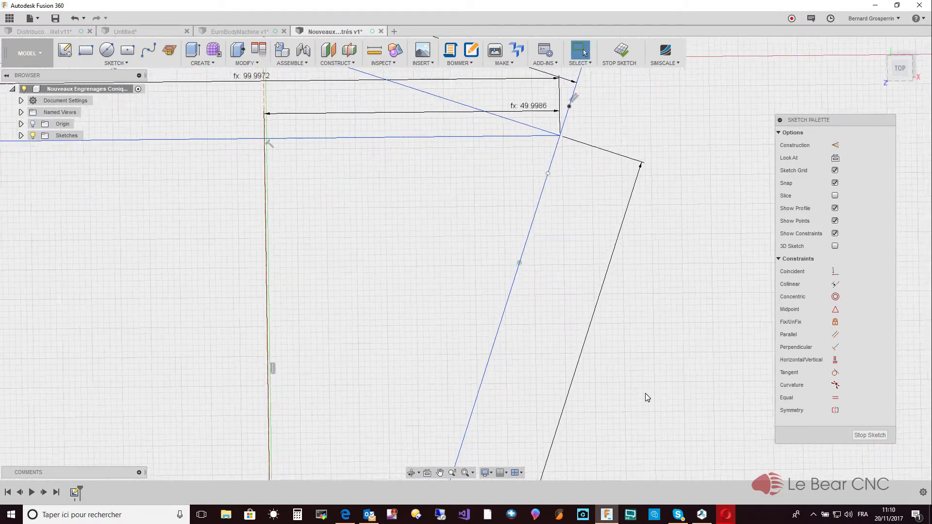
scroll(645, 393, "down", 5)
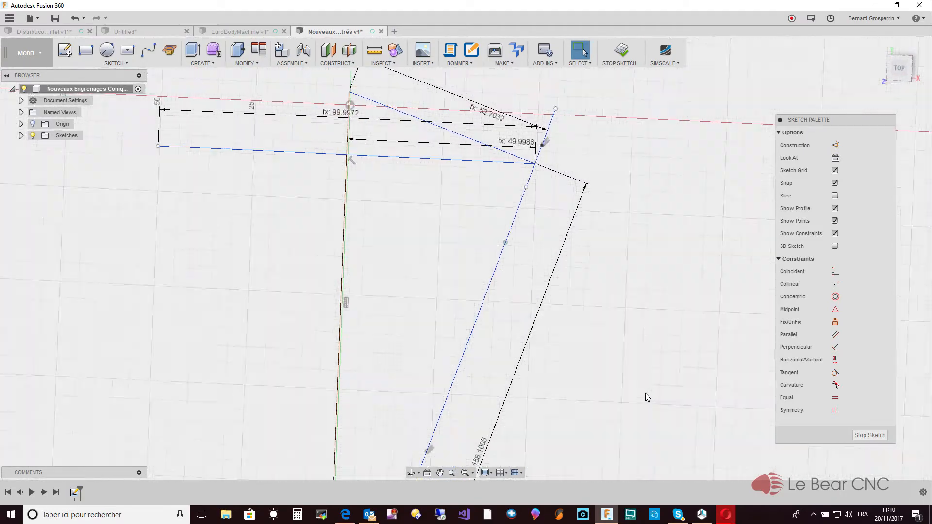
- Dimension the upper sketch point from the lower end of the long slanted line and set it to RayonConeArriere_1 + Addendum
scroll(645, 393, "down", 2)
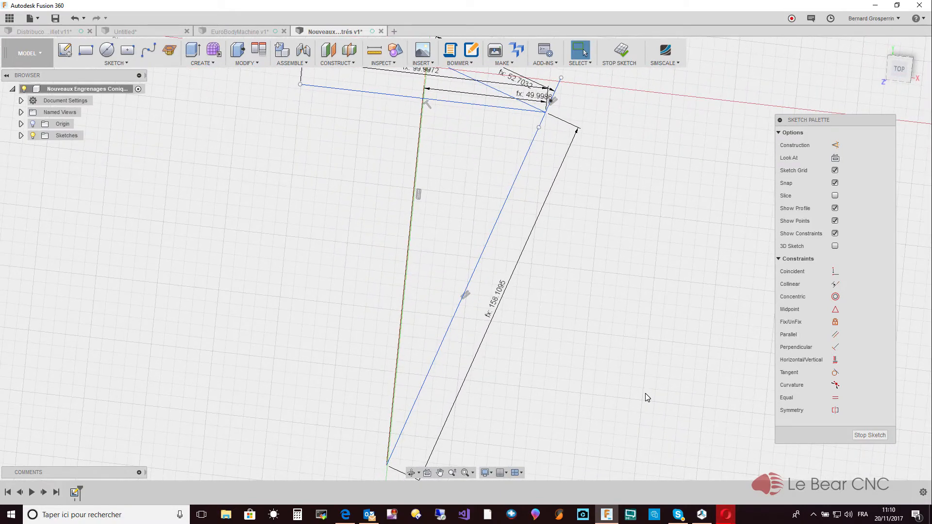
key("d")
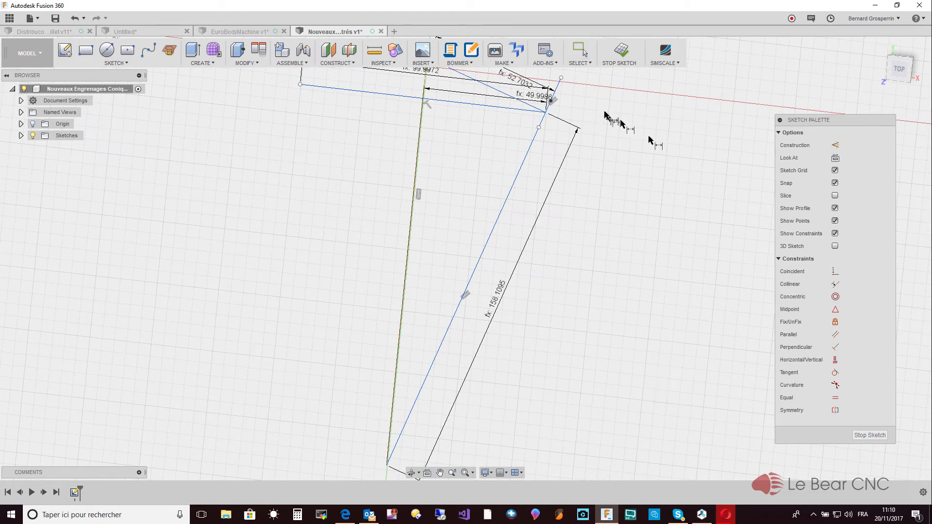
left_click(551, 100)
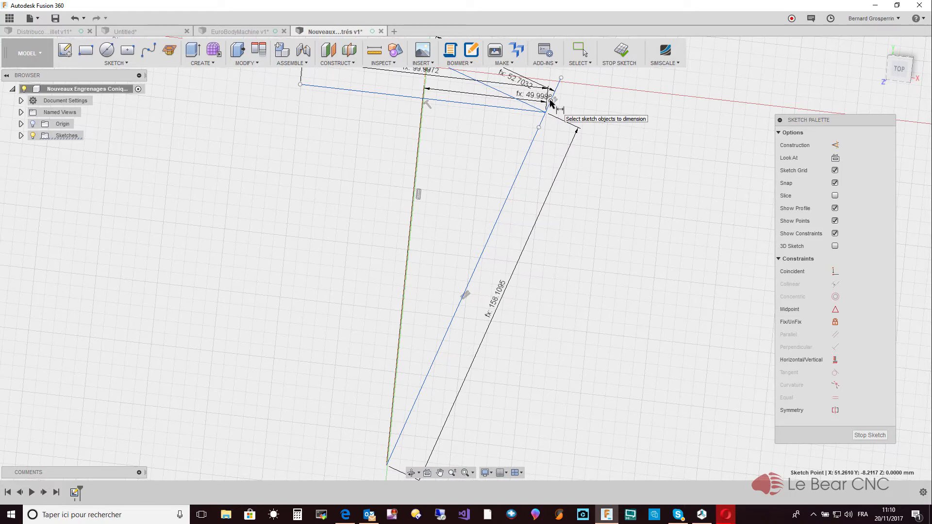
left_click(388, 466)
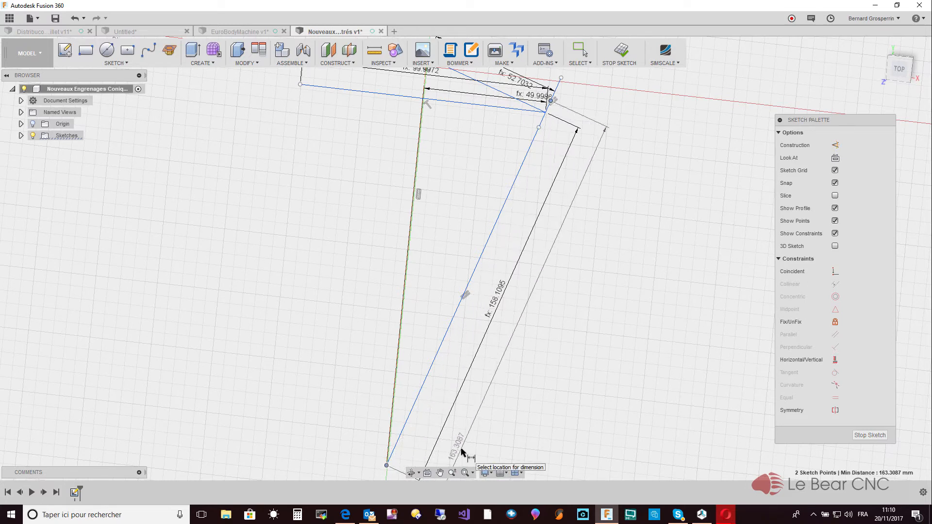
left_click(462, 452)
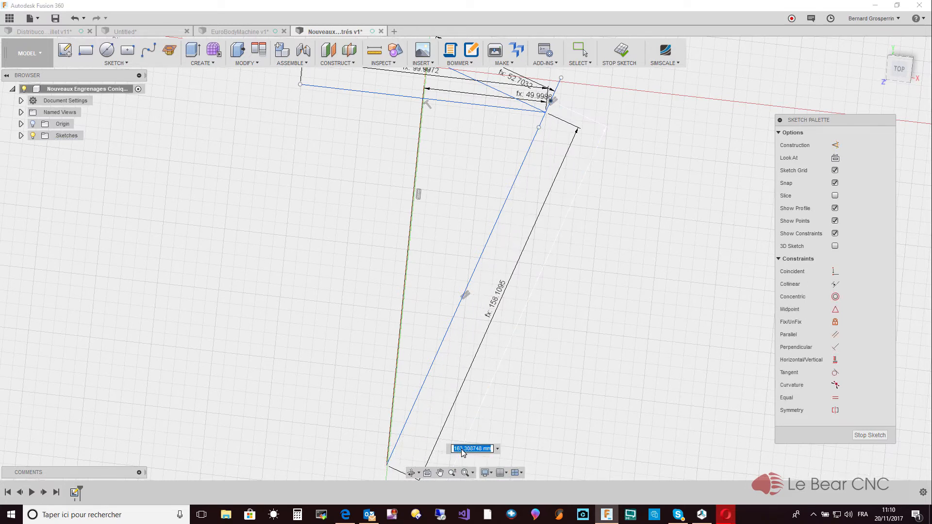
type("ra")
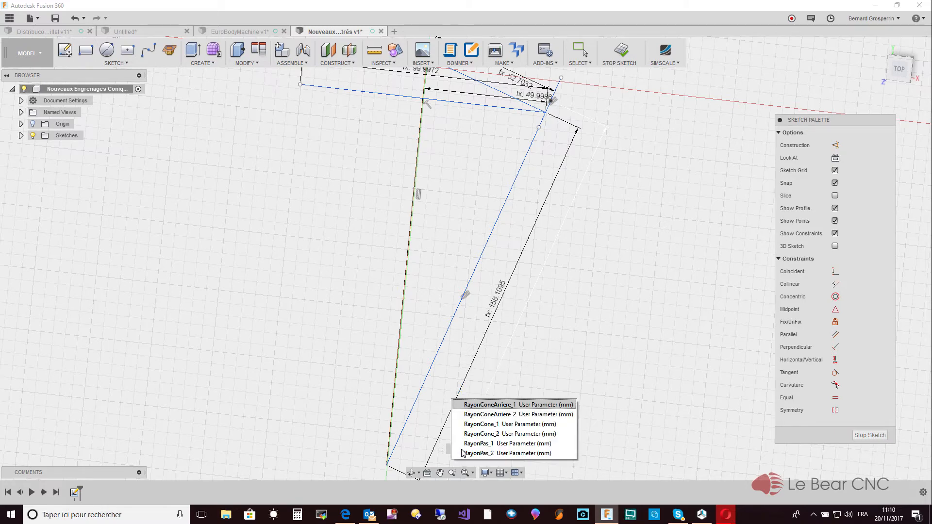
key("Return")
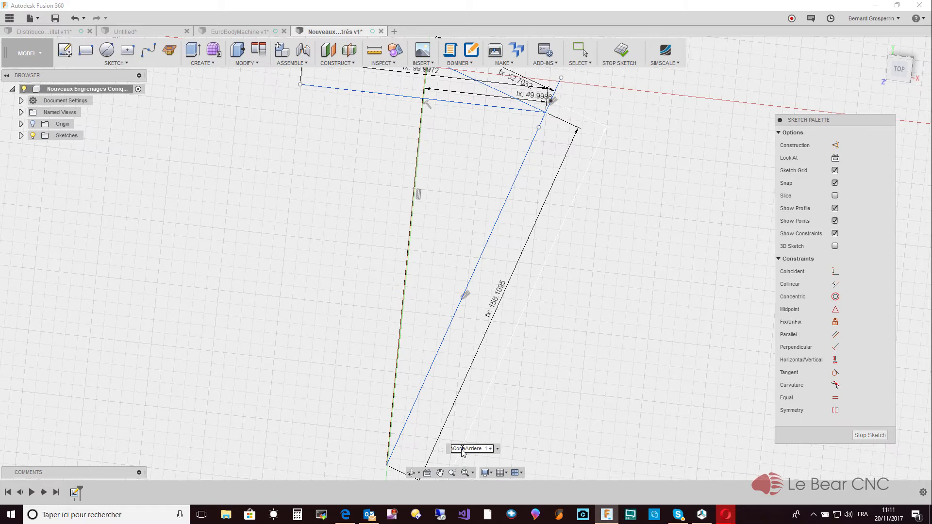
type("+ a")
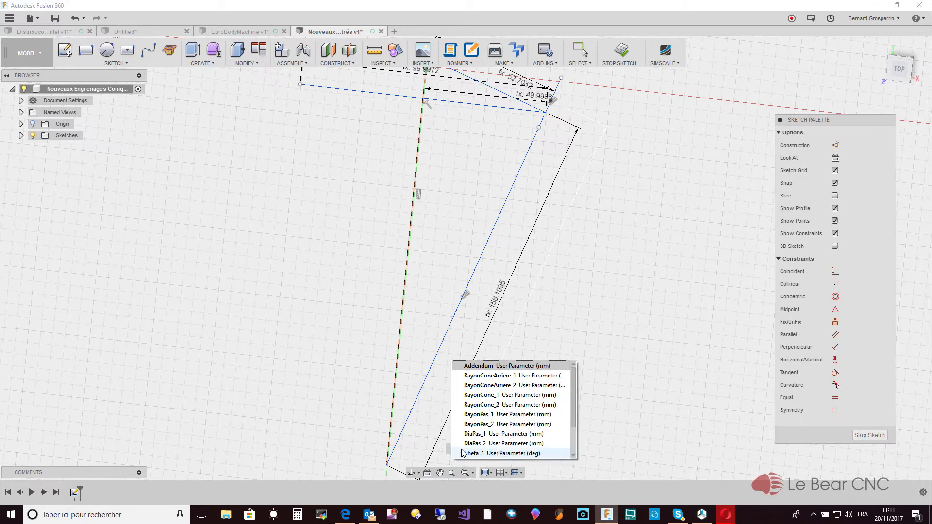
key("Return")
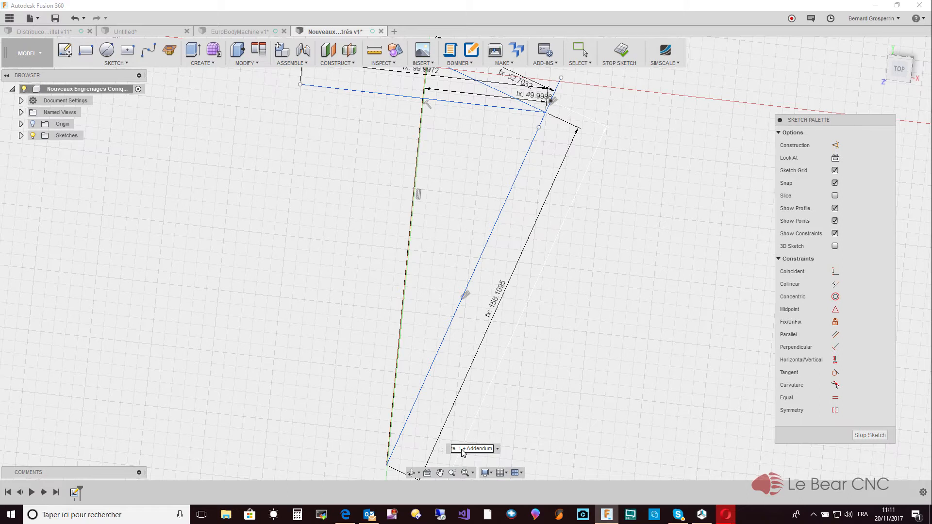
key("Return")
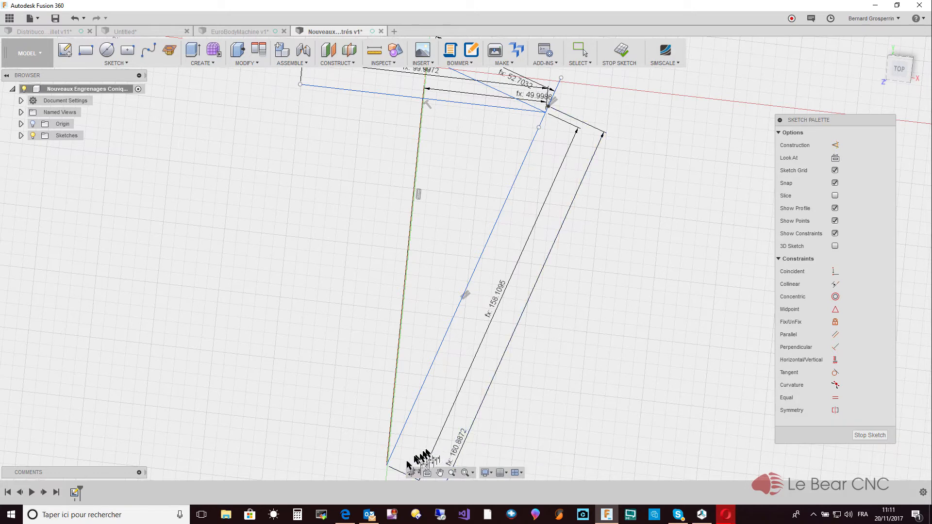
- Add an aligned dimension from the long slanted line's lower end to the lower sketch point, set to RayonConeArriere_1 - Dedendum
left_click(387, 466)
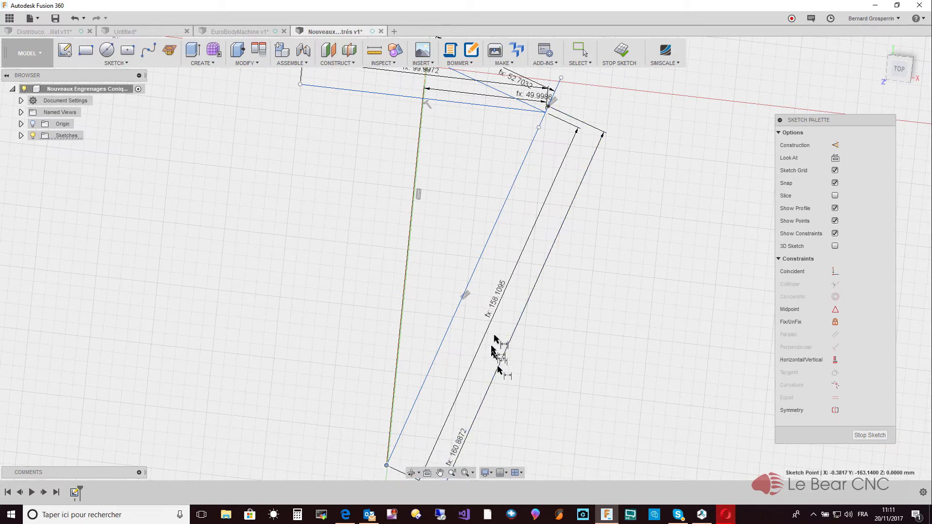
left_click(539, 129)
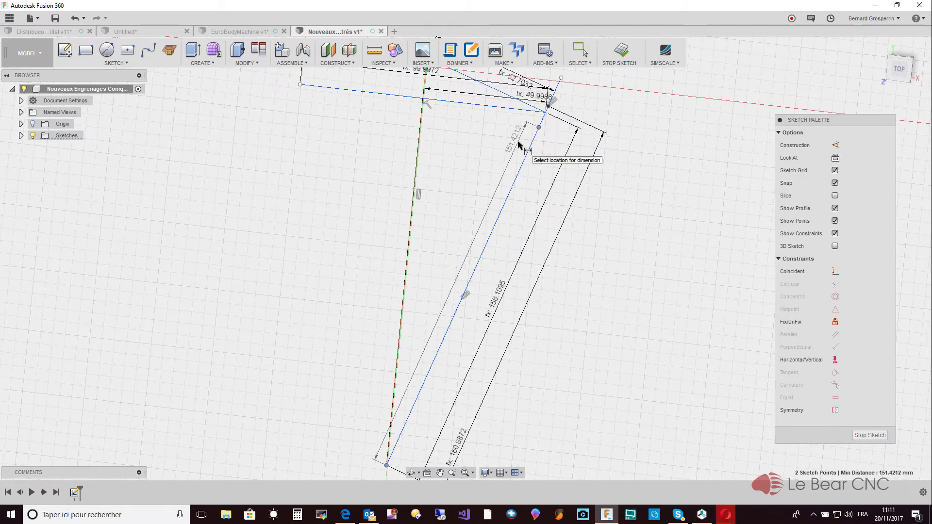
right_click(531, 178)
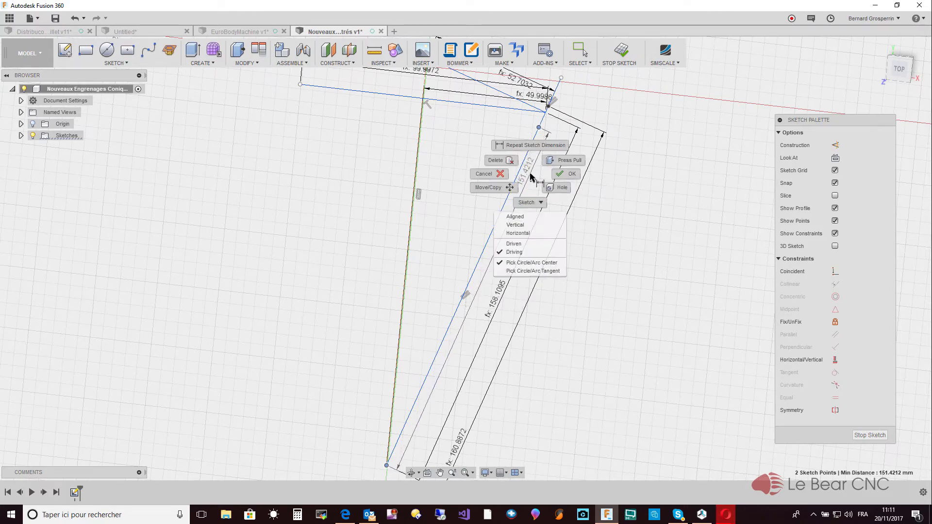
right_click(530, 208)
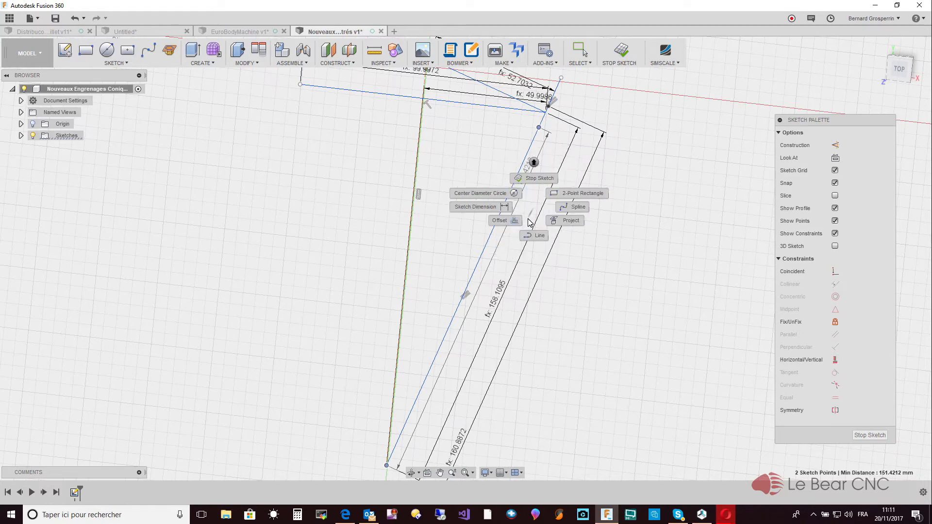
left_click(645, 137)
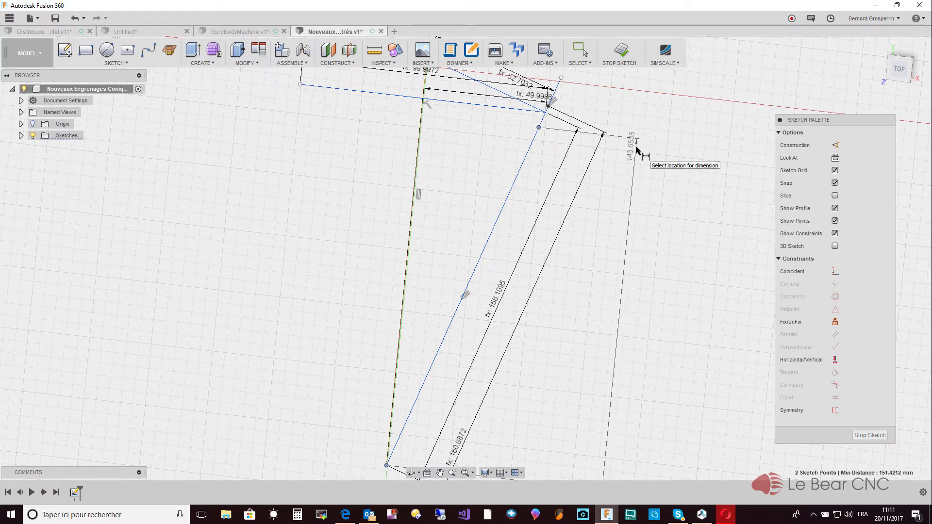
right_click(636, 147)
left_click(625, 190)
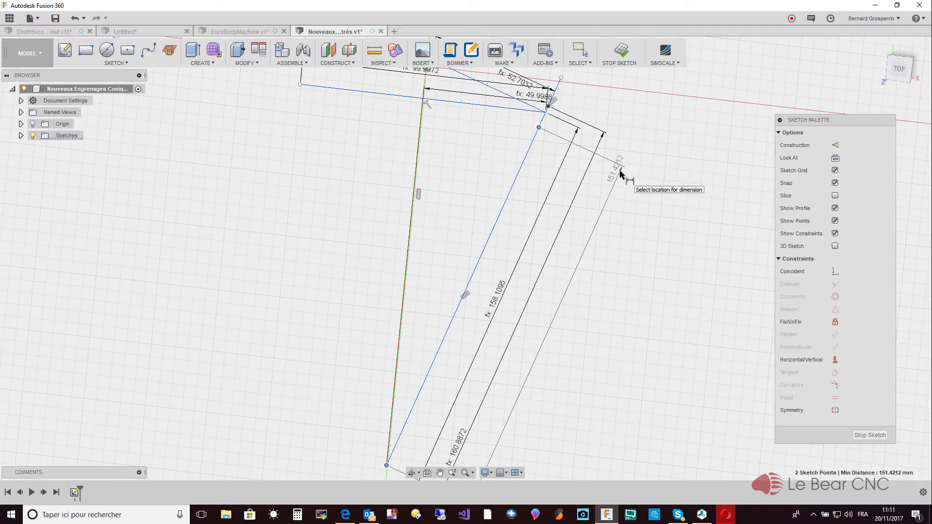
left_click(621, 174)
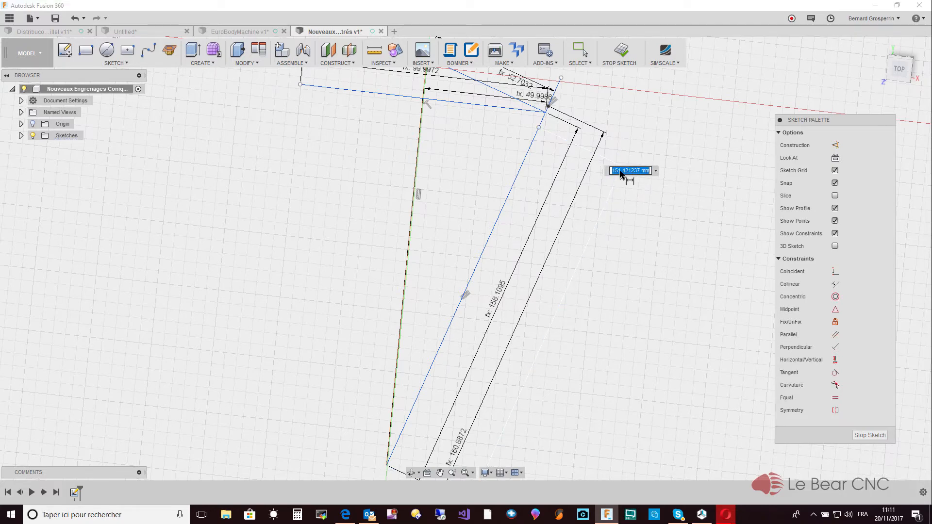
type("Rayon")
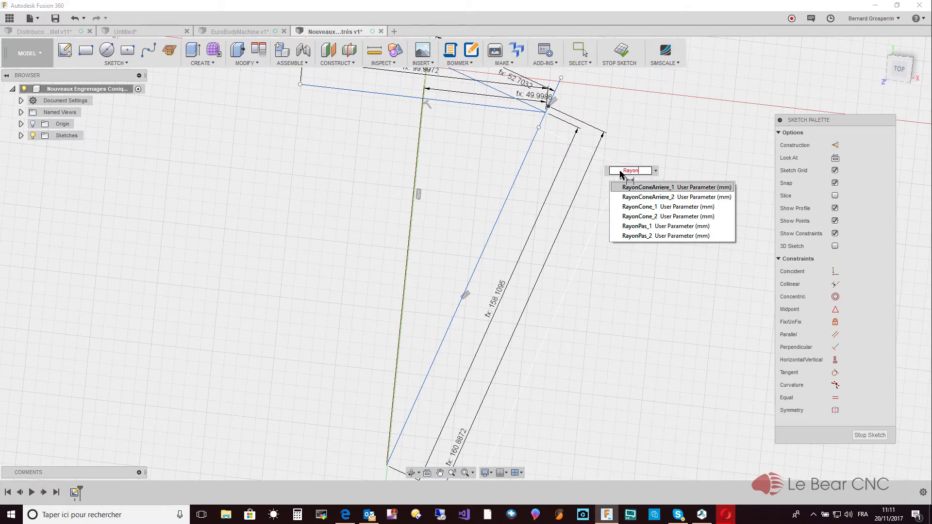
key("Return")
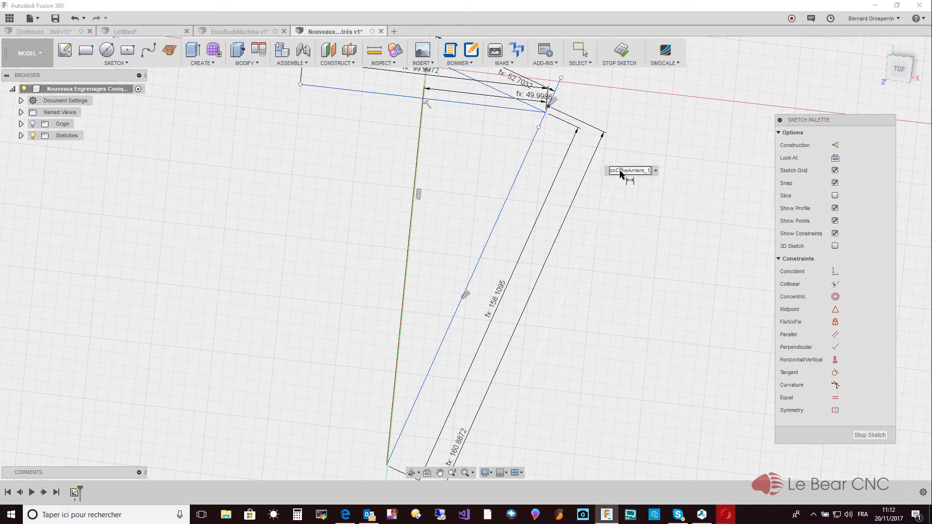
type("- Deden")
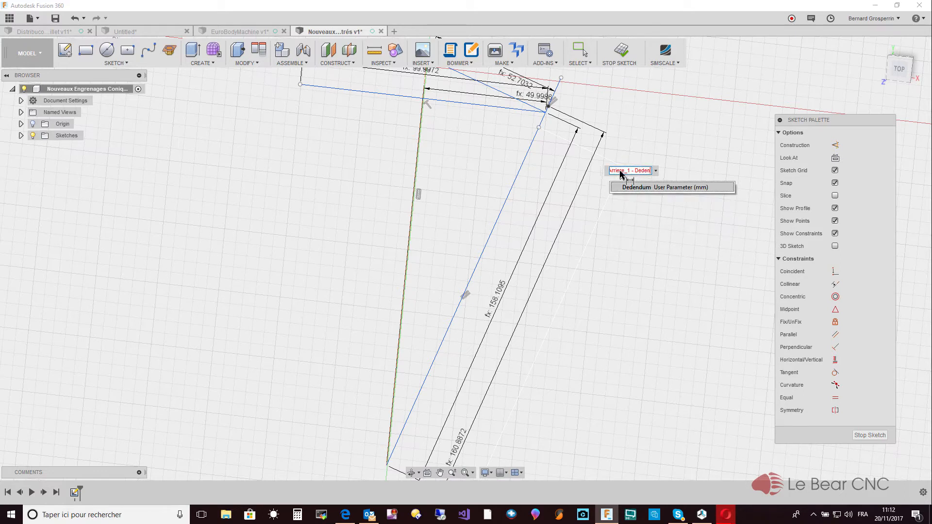
left_click(640, 187)
key("Return")
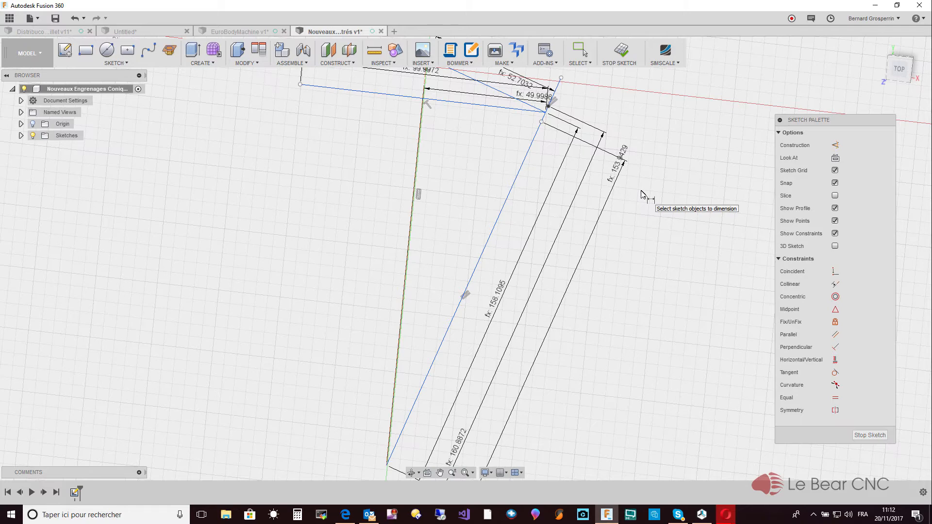
key("Escape")
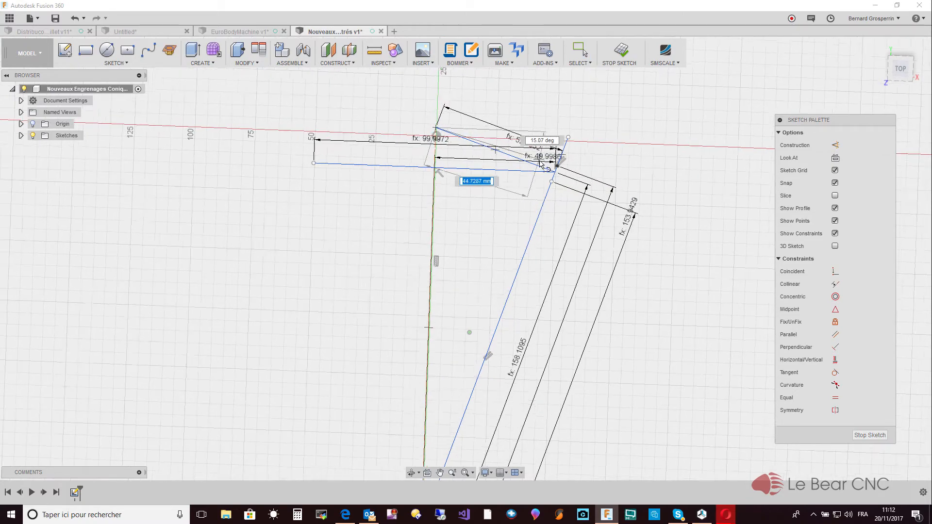
- Sketch two lines joining the pitch cone apex to the addendum point and to the dedendum point
scroll(555, 157, "up", 3)
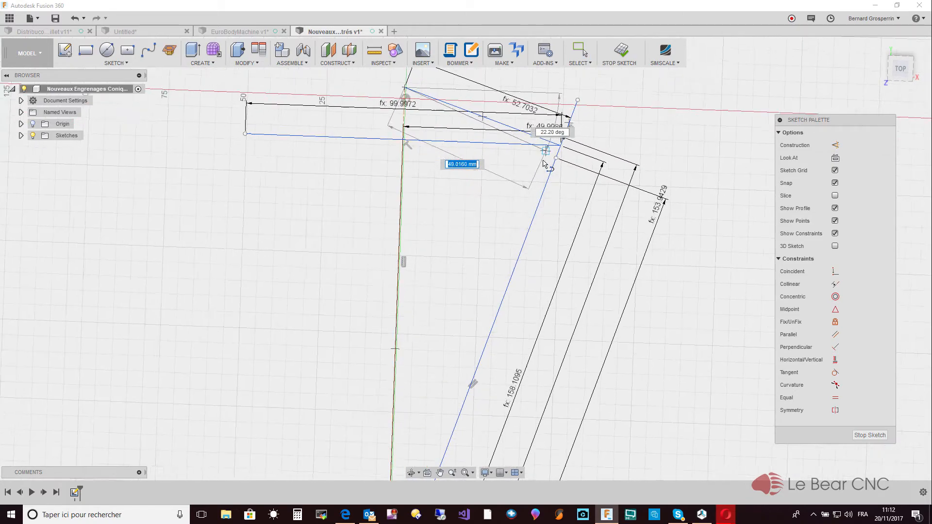
left_click(563, 141)
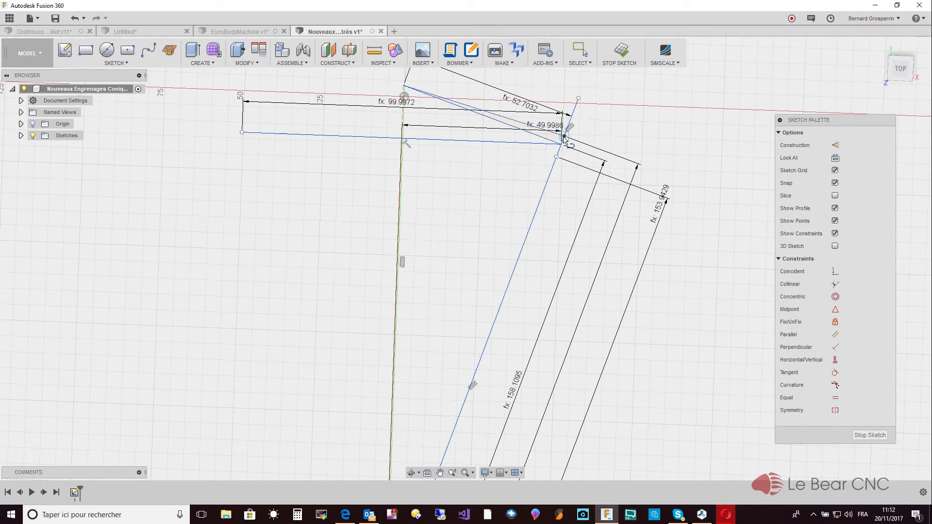
left_click(403, 86)
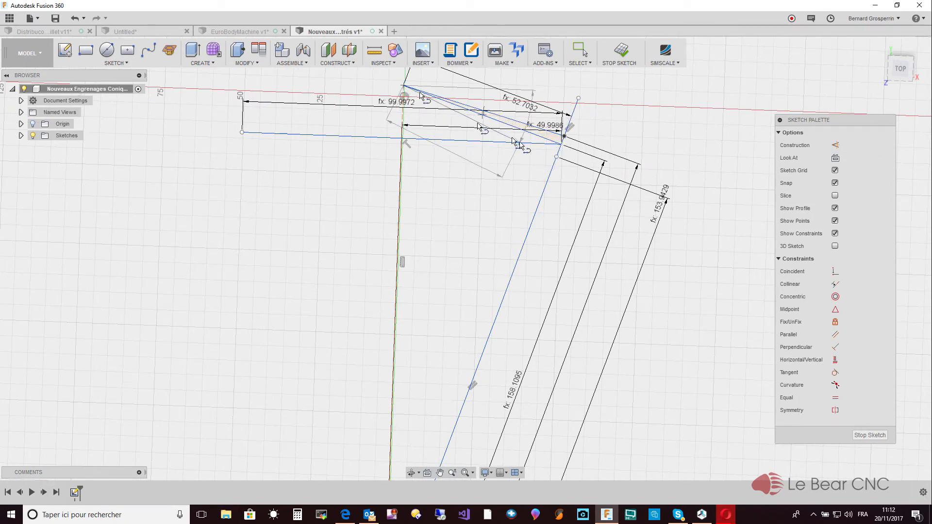
left_click(556, 158)
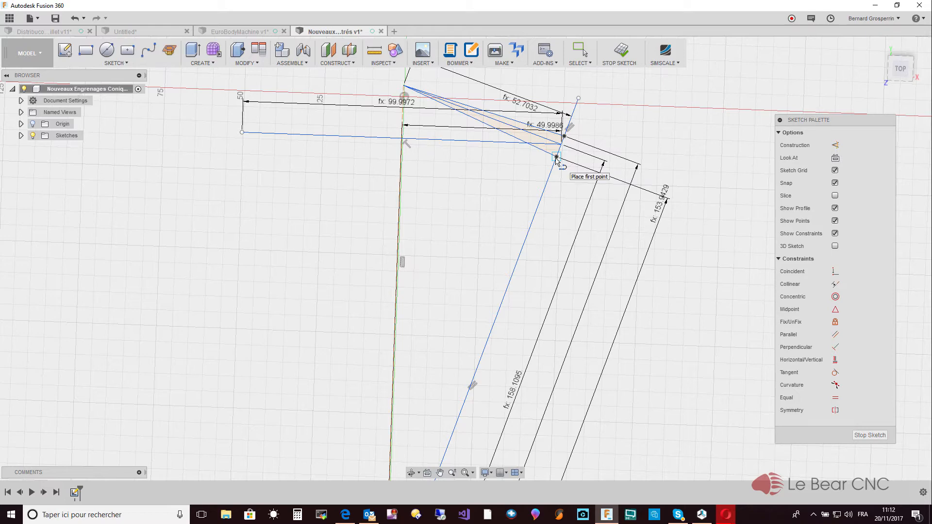
key("Escape")
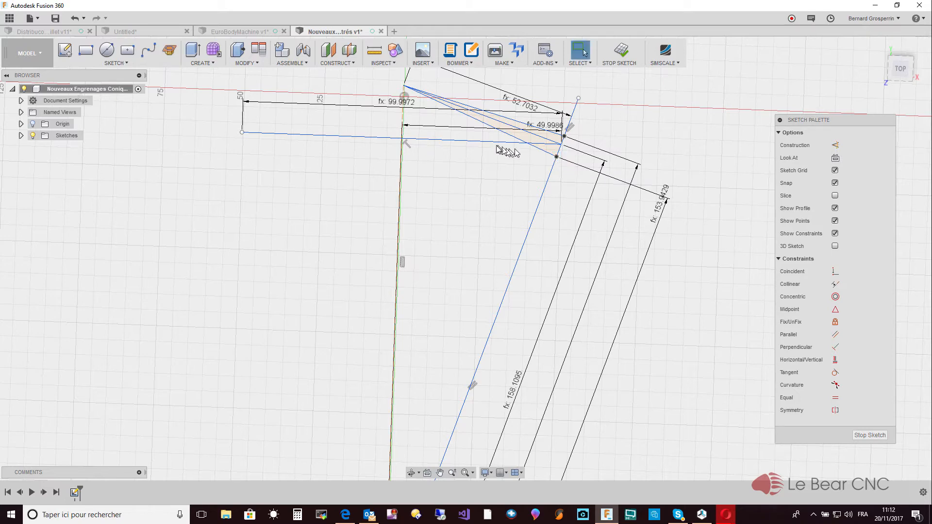
- Convert the horizontal pitch diameter line into a construction line
left_click(490, 144)
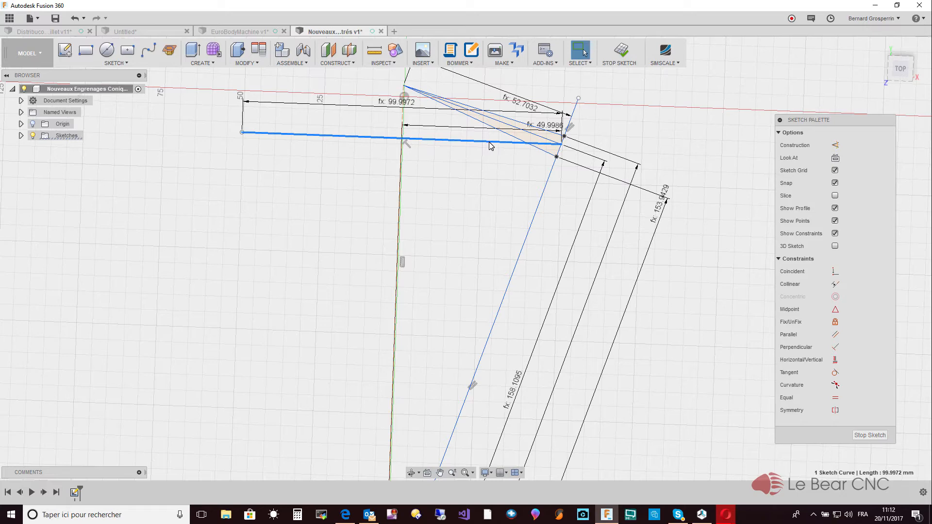
key("x")
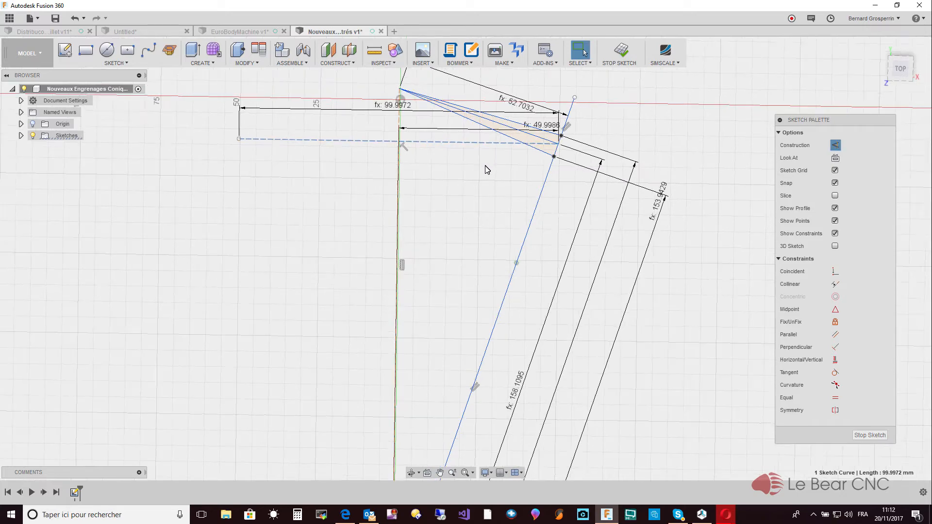
scroll(486, 166, "up", 1)
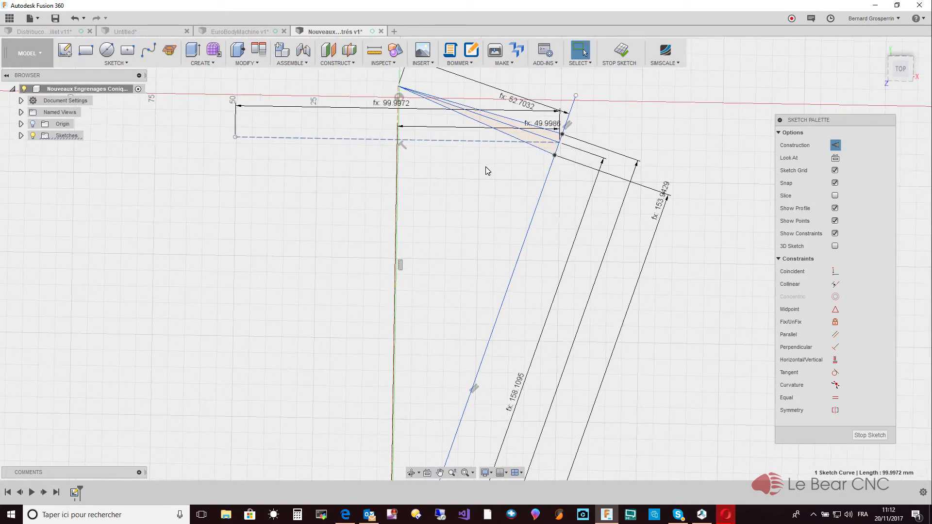
scroll(486, 169, "up", 1)
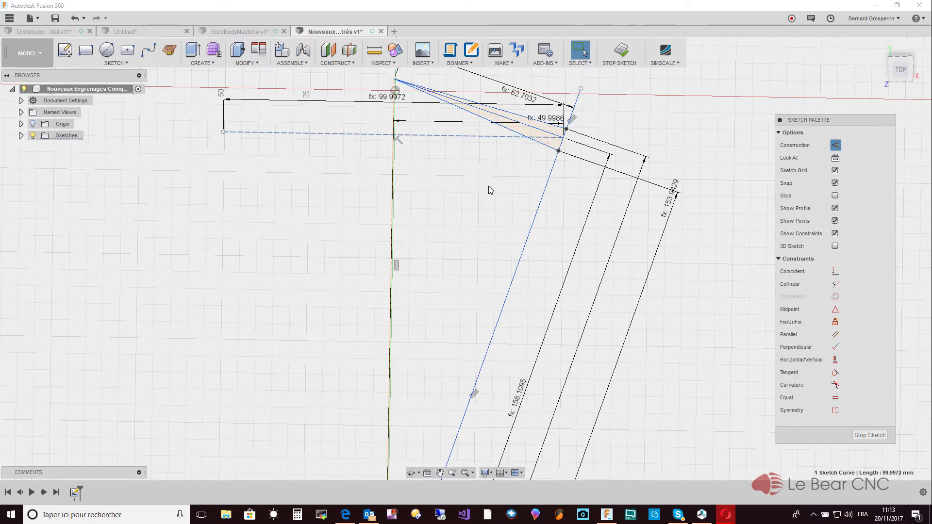
key("Escape")
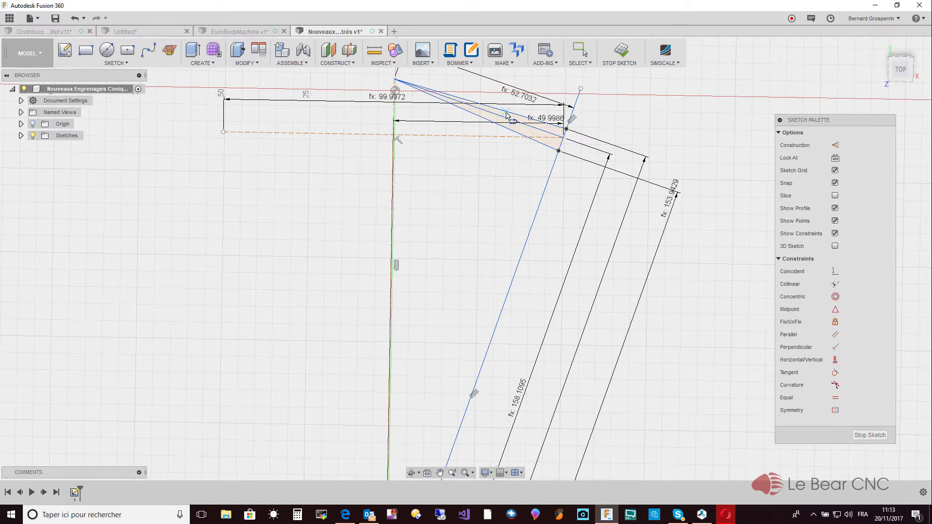
- Sketch the gear body outline from the addendum line: a perpendicular edge, an inward horizontal edge, a 10 mm vertical edge and a closing edge to the long slanted line
left_click(506, 118)
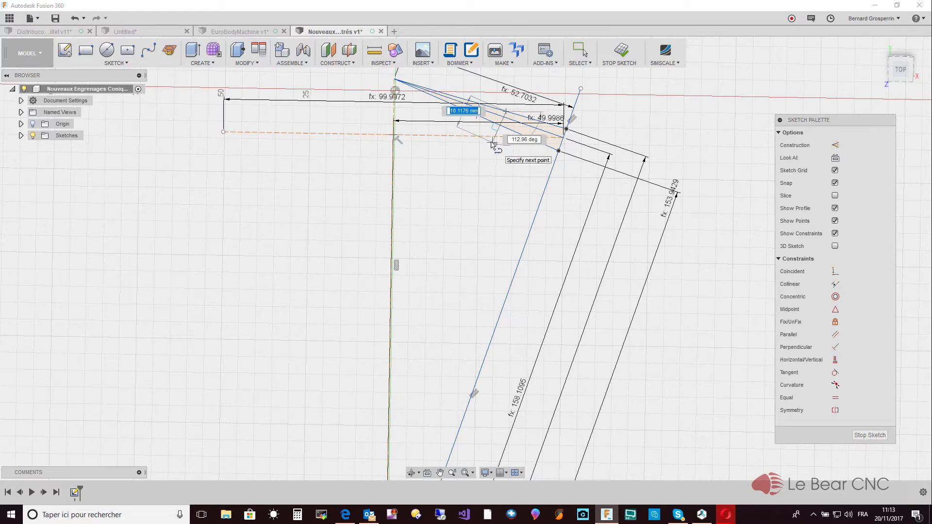
left_click(492, 143)
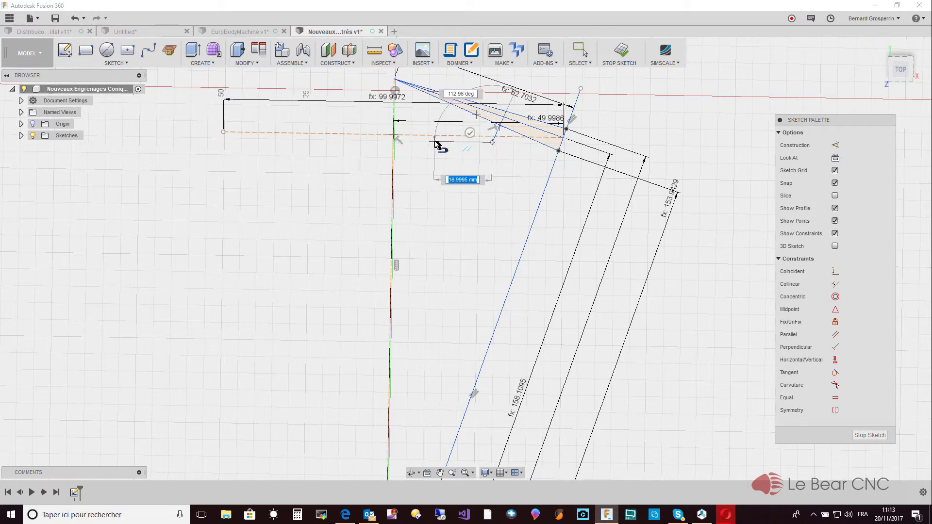
left_click(430, 142)
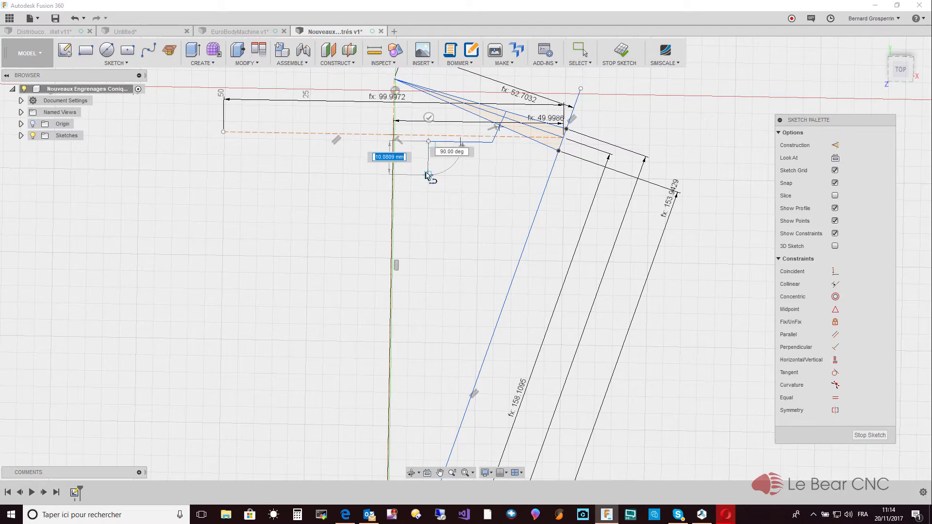
type("10")
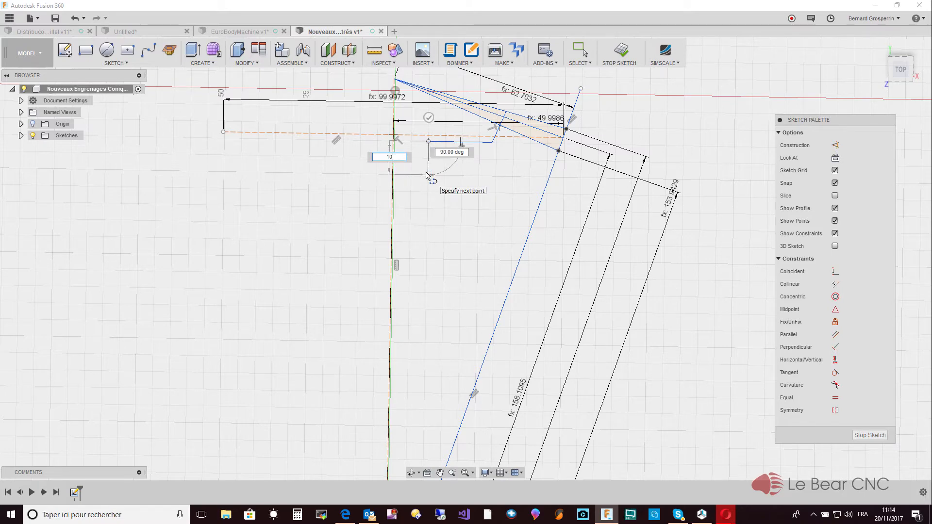
key("Tab")
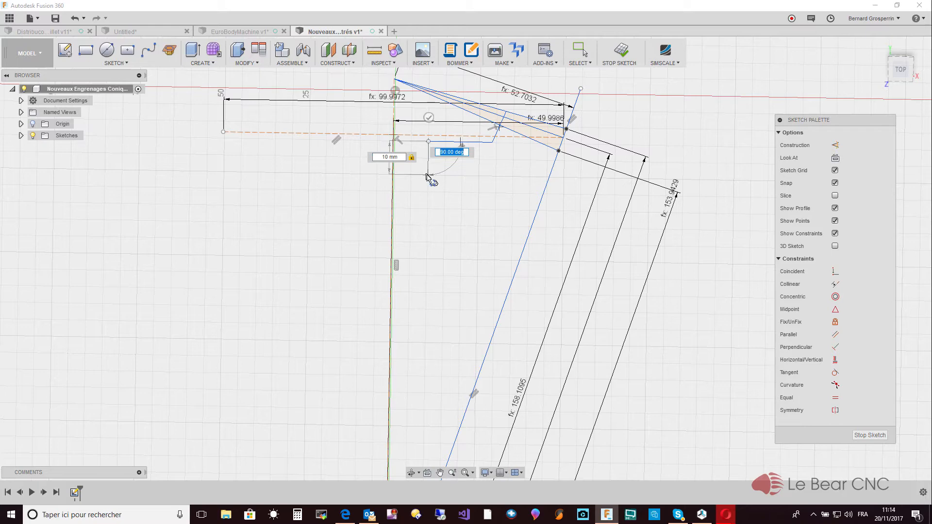
key("Return")
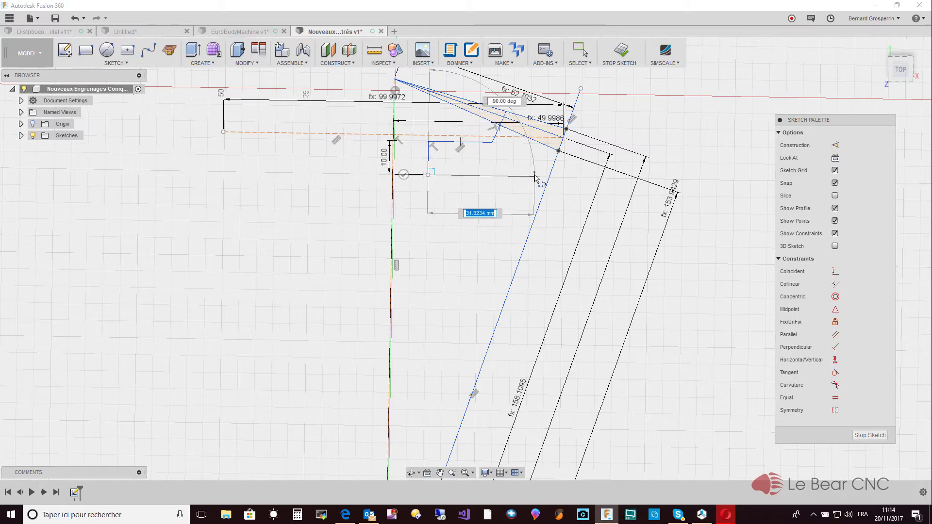
left_click(549, 178)
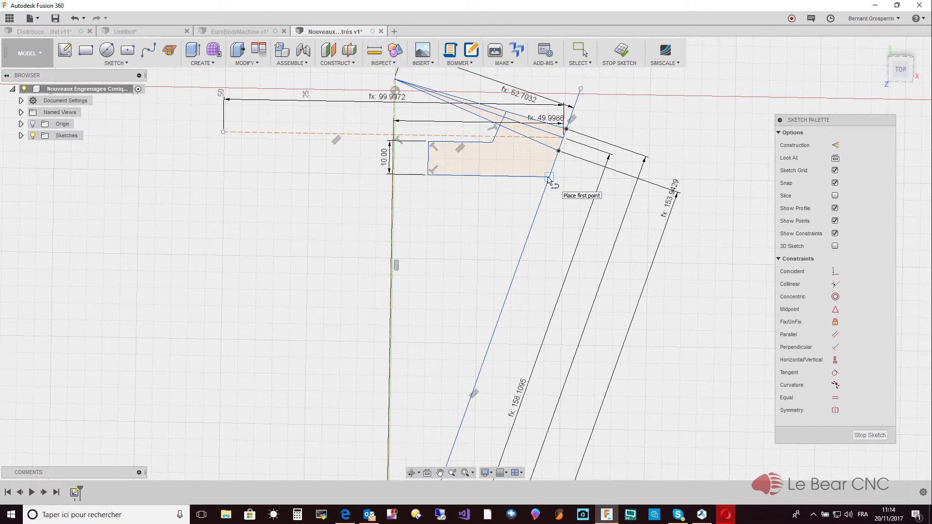
key("Escape")
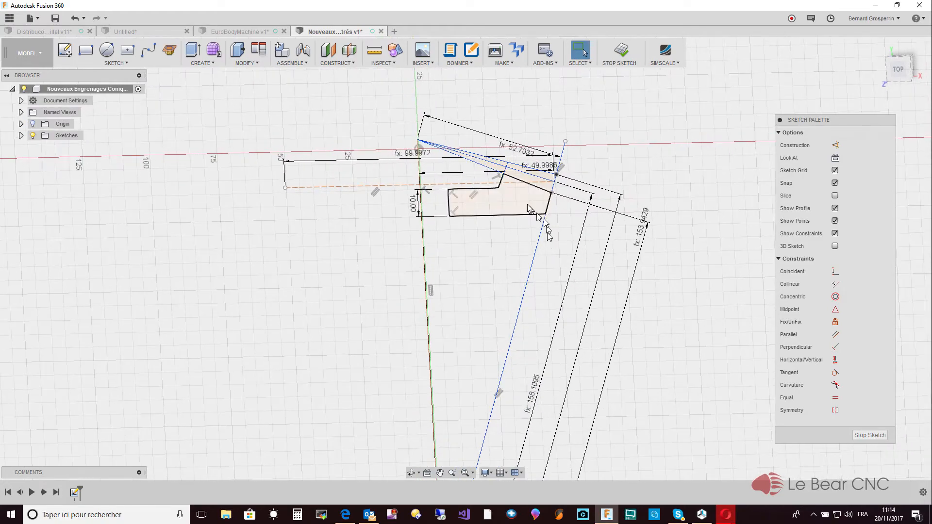
- Revolve the body profile and the two adjoining tooth-zone profiles 360 degrees around the vertical axis line as a new body
left_click(218, 63)
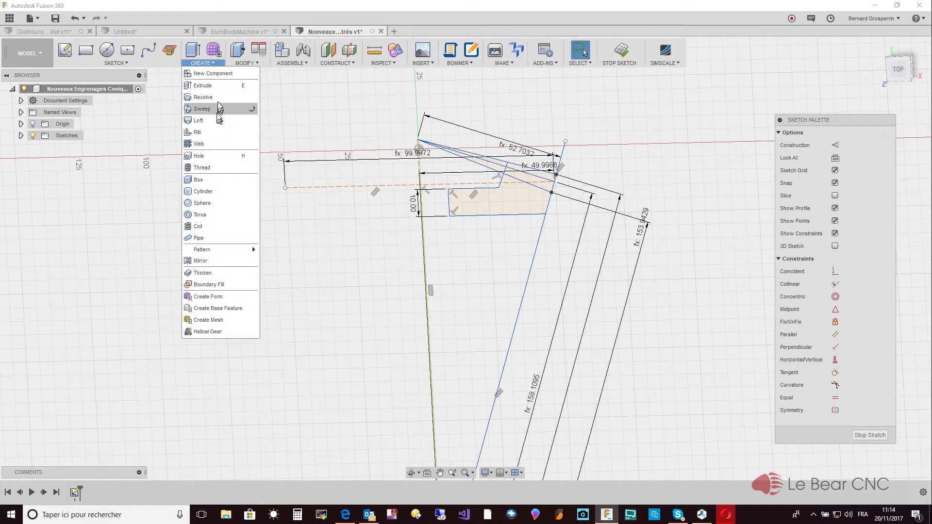
left_click(221, 98)
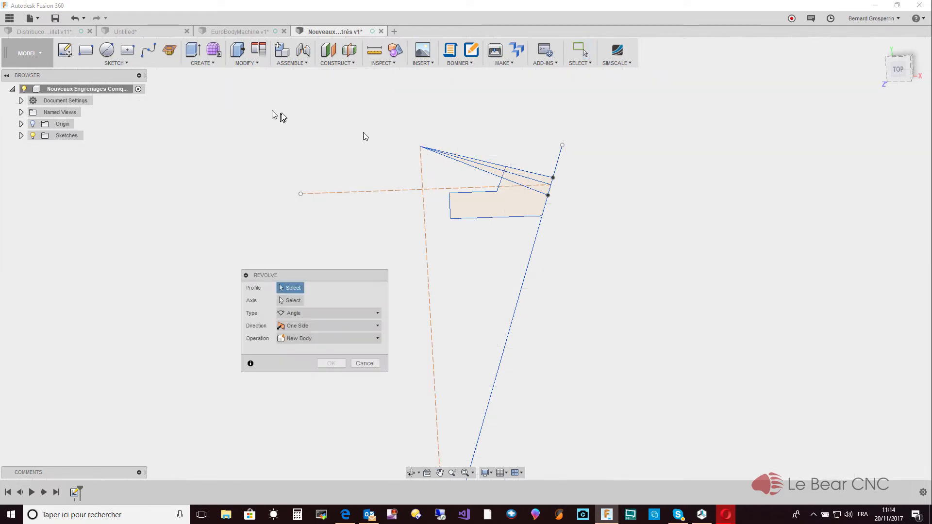
left_click(495, 206)
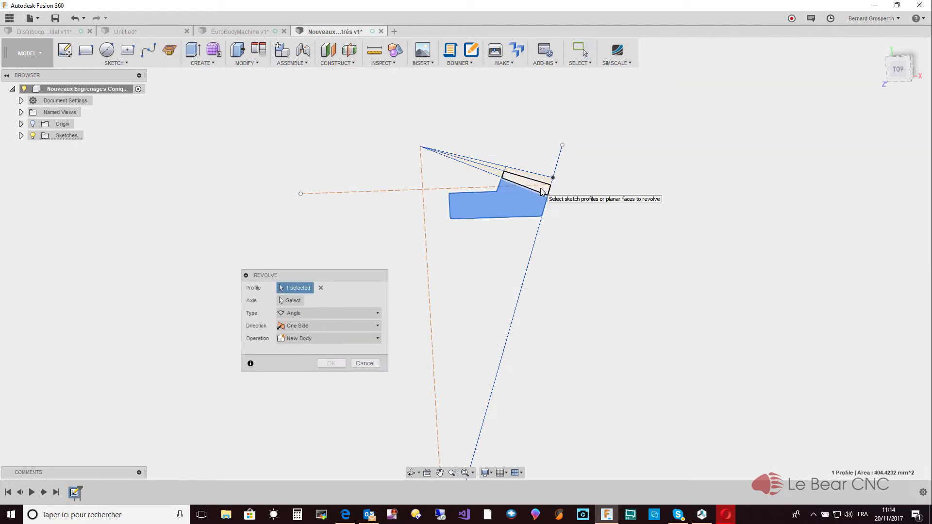
left_click(542, 191)
left_click(545, 182)
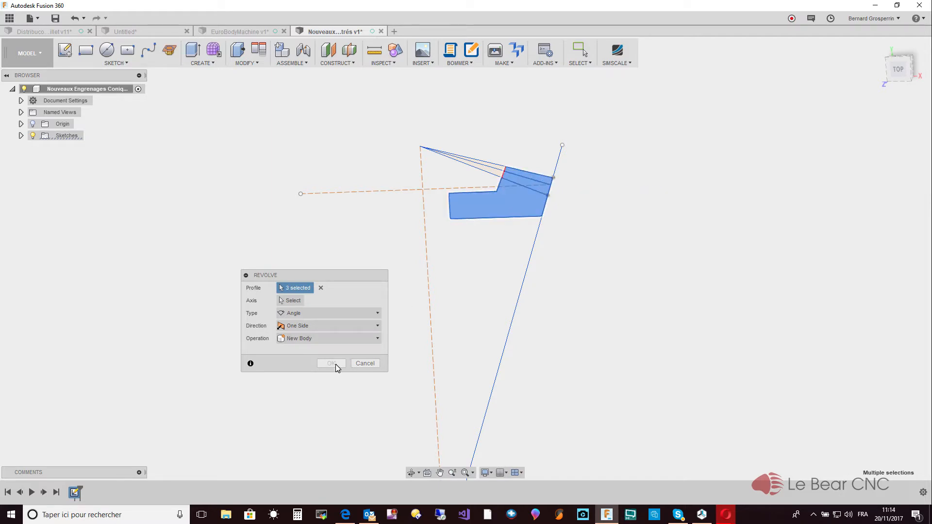
left_click(292, 301)
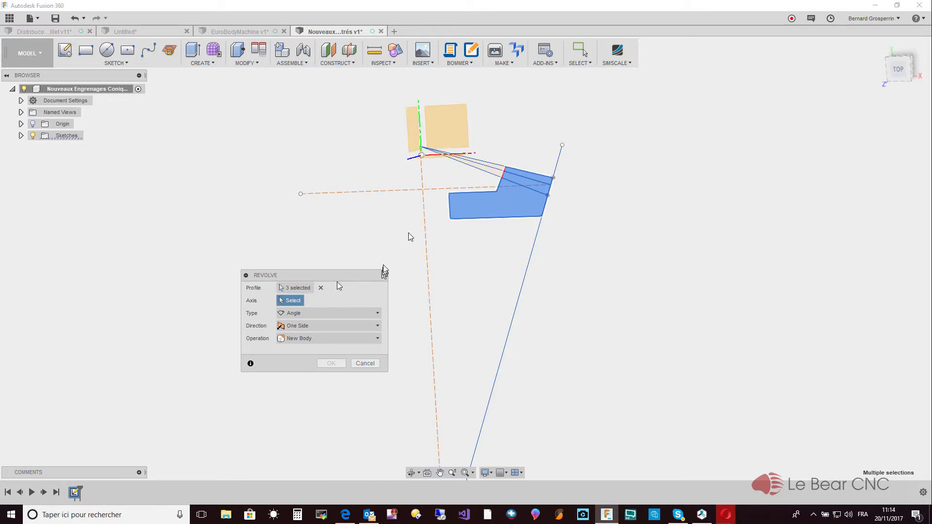
left_click(424, 176)
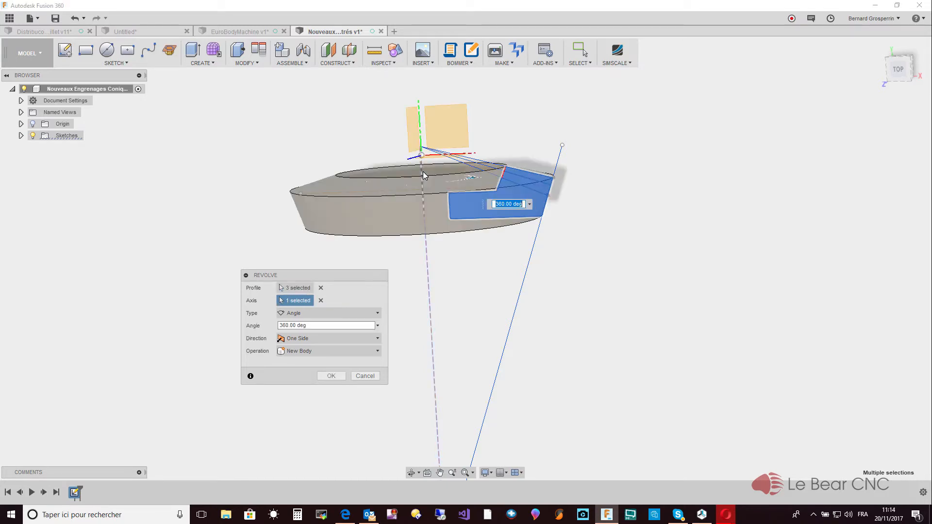
left_click(337, 377)
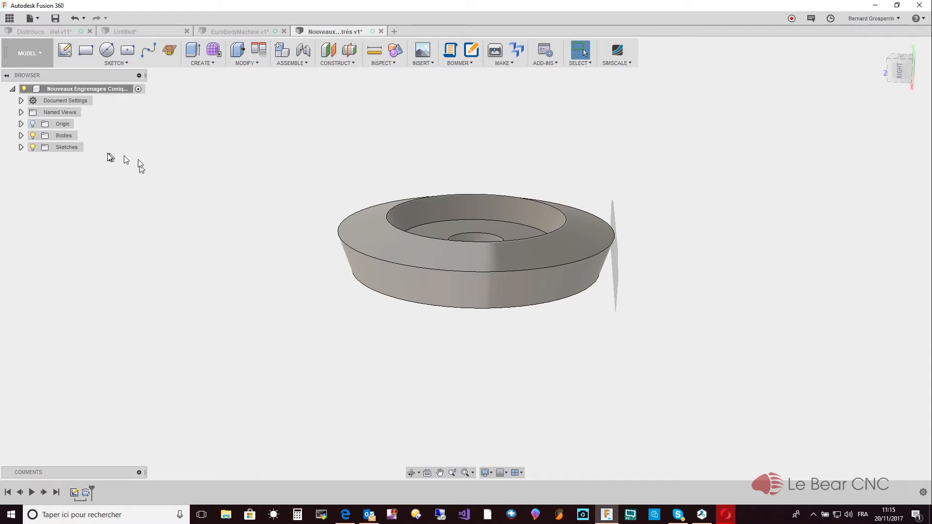
- Show the profile sketch again and construct a plane tangent to the gear's outer conical face at the dedendum point
left_click(21, 148)
left_click(42, 159)
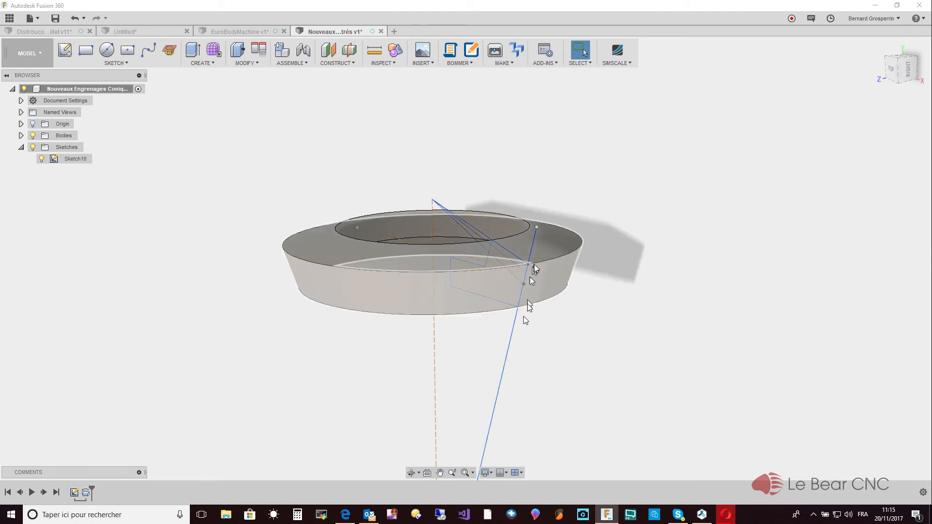
left_click(347, 64)
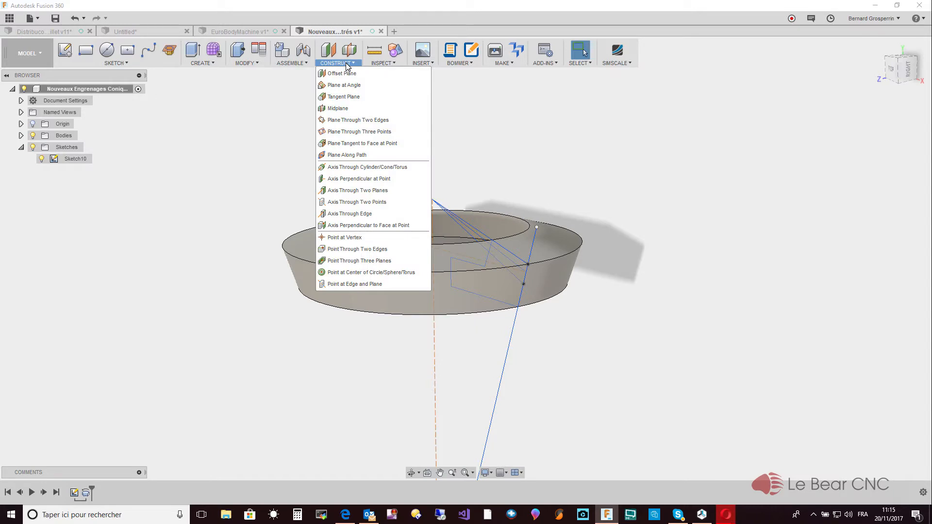
left_click(379, 146)
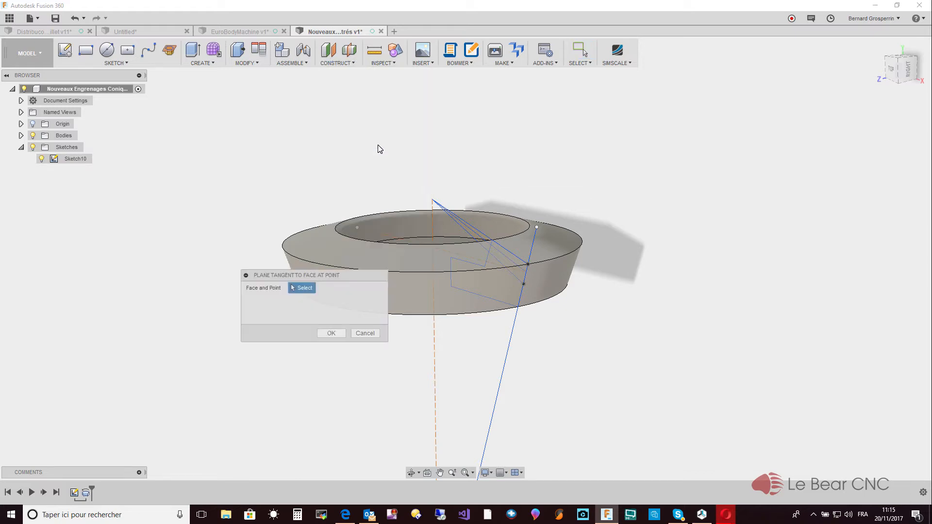
left_click(450, 291)
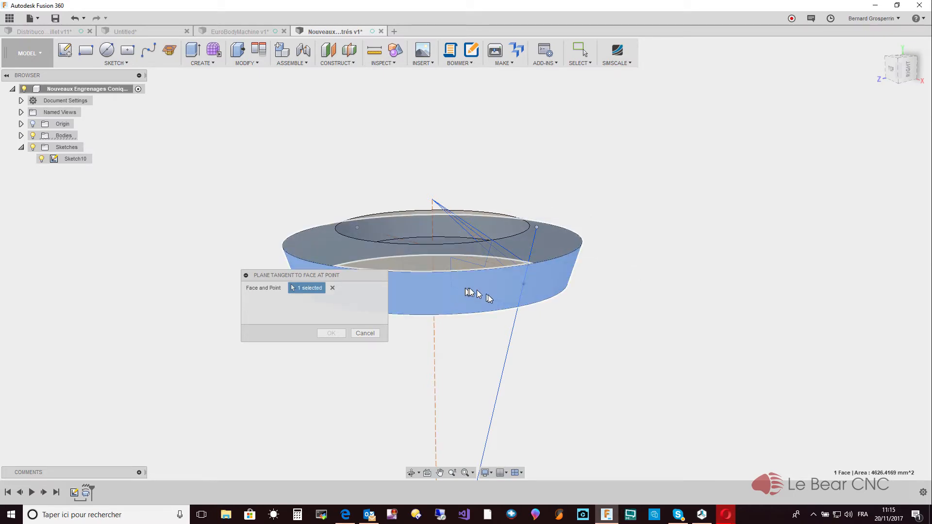
left_click(525, 284)
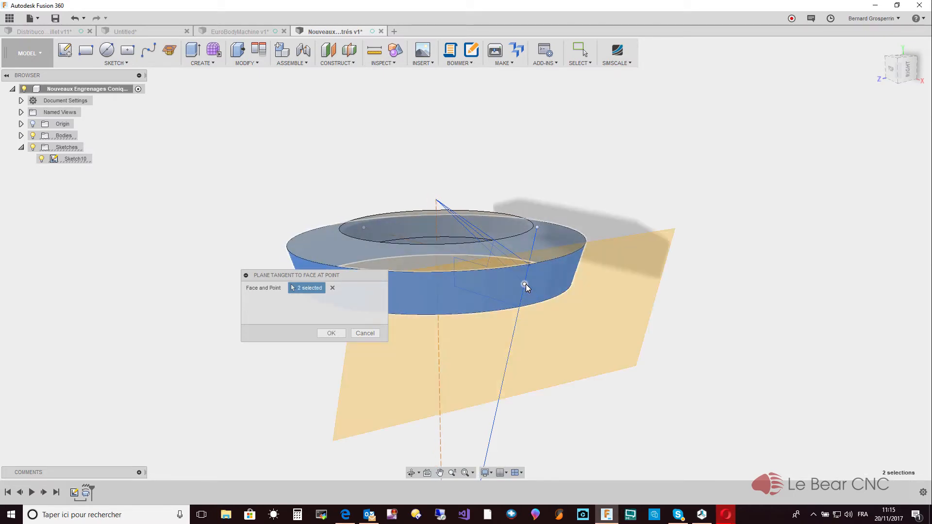
left_click(331, 333)
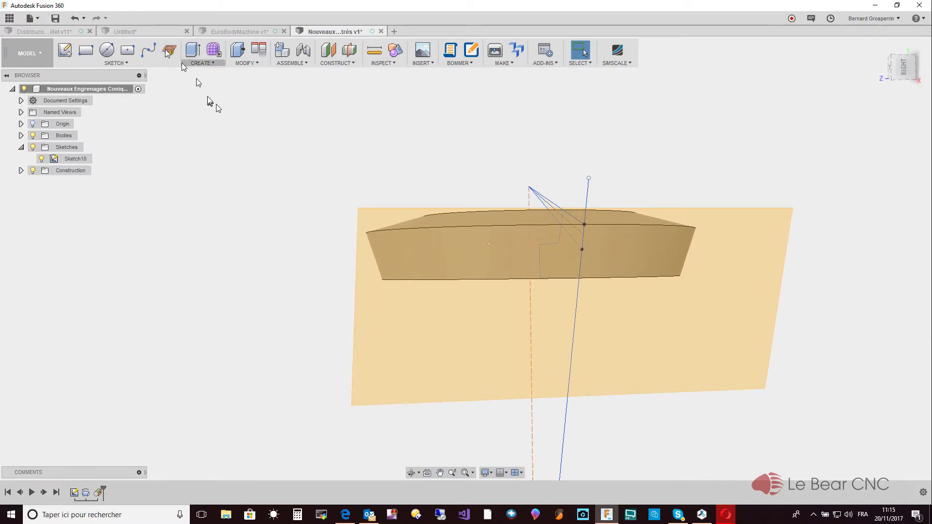
- Create a new sketch on the tangent construction plane
left_click(125, 64)
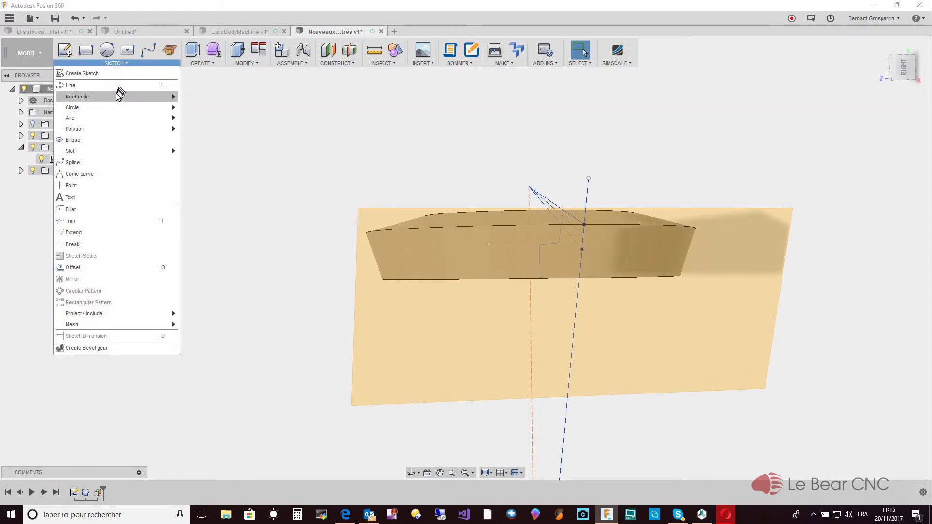
left_click(111, 76)
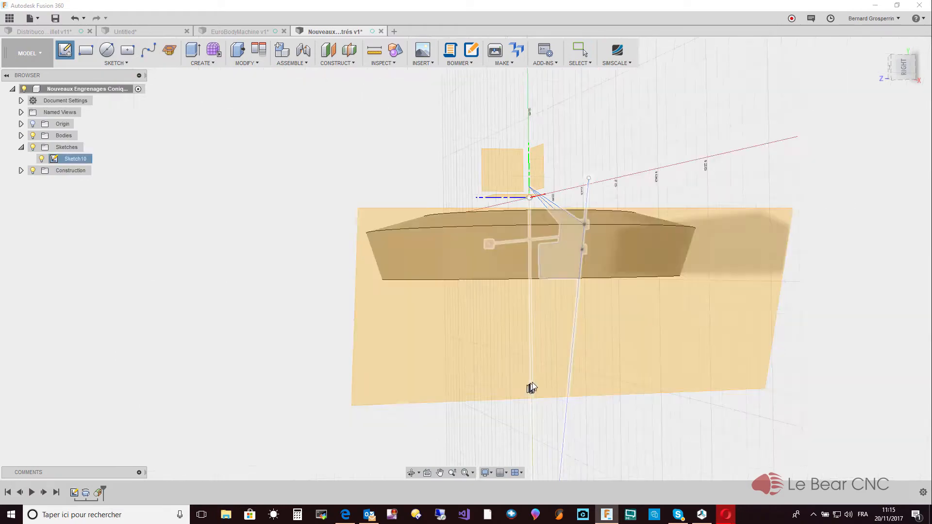
left_click(543, 380)
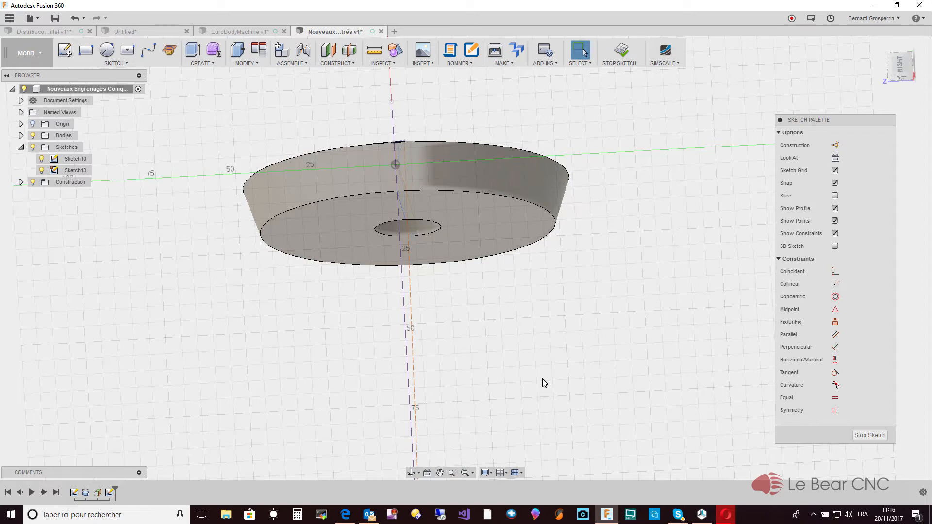
middle_click_drag(543, 380, 313, 220, "shift")
scroll(249, 149, "down", 4)
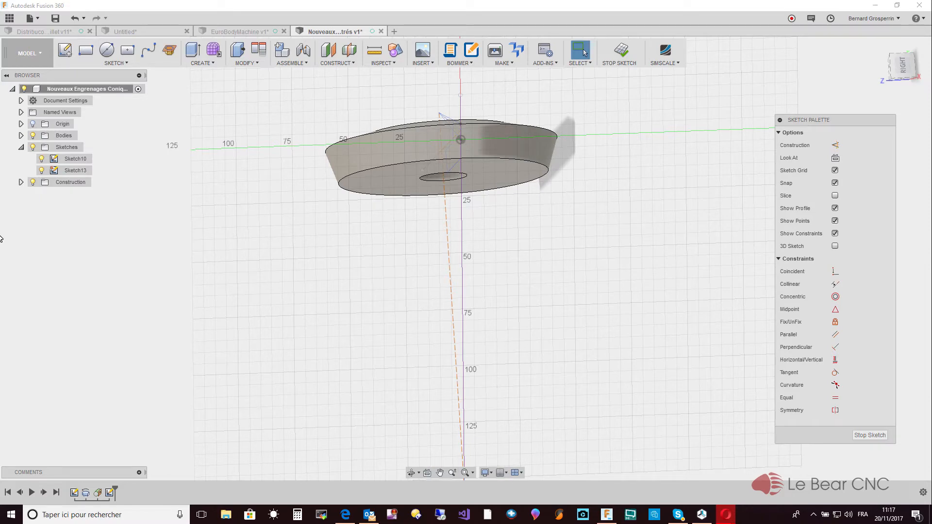
scroll(231, 325, "down", 1)
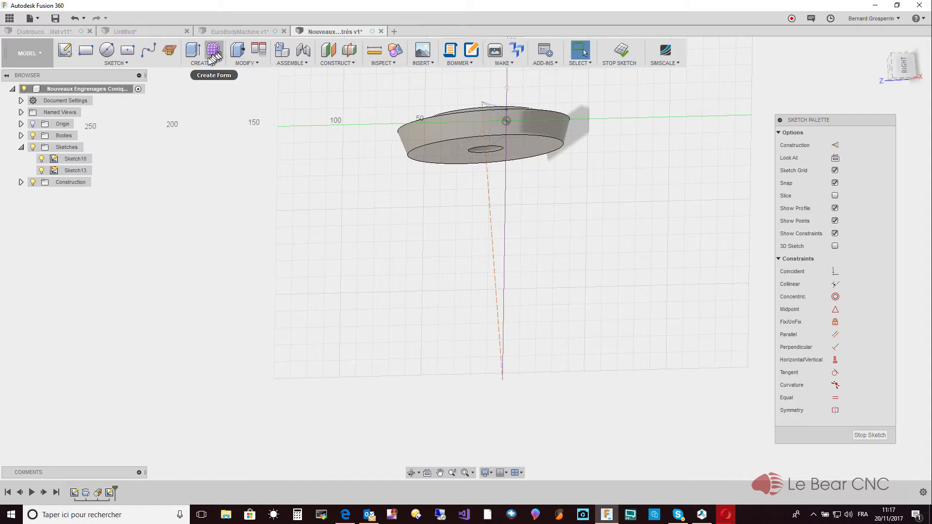
- Project the lower endpoint of the vertical axis line into the new sketch
left_click(127, 64)
mouse_move(78, 314)
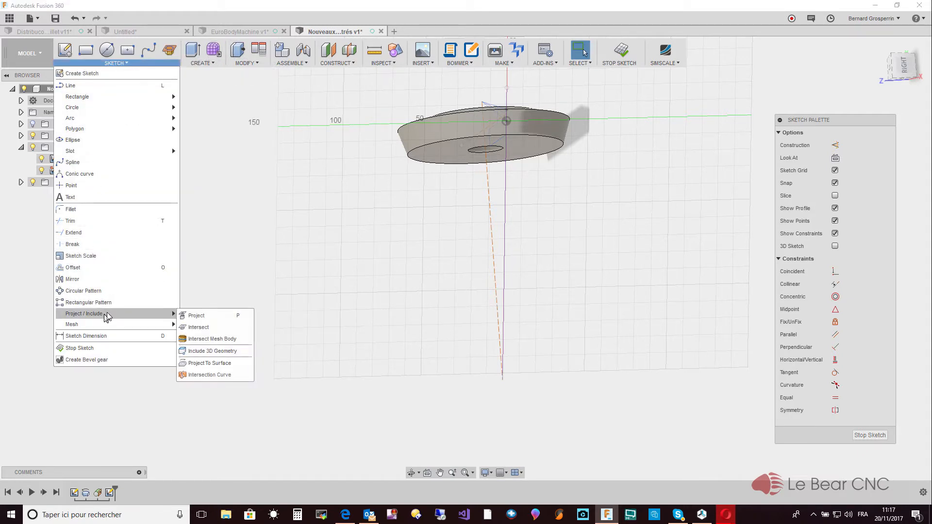
left_click(213, 315)
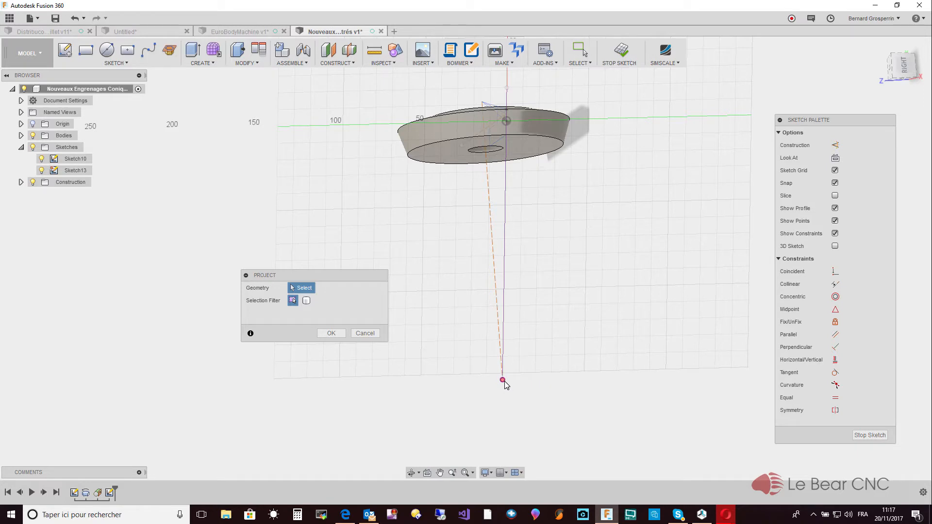
left_click(334, 333)
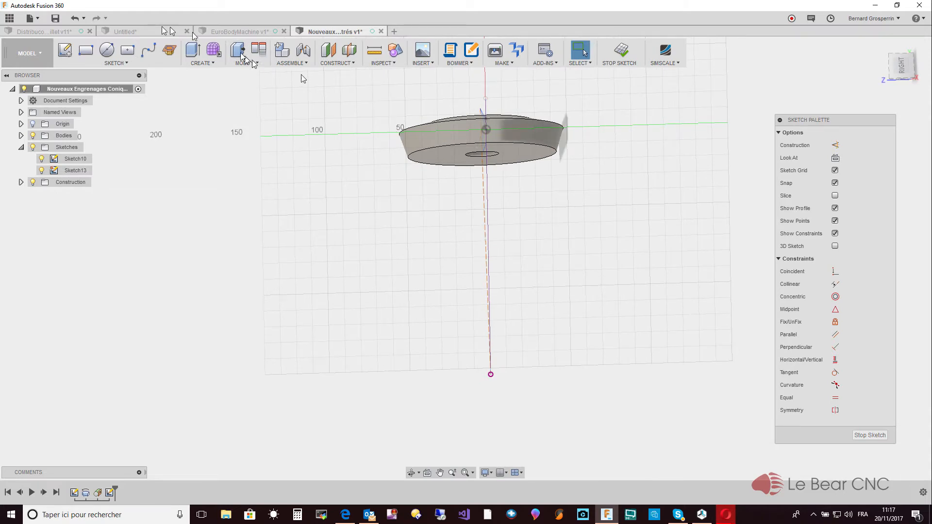
- Draw three concentric circles centred on the projected axis endpoint, about 379, 333 and 288 mm in diameter
left_click(107, 50)
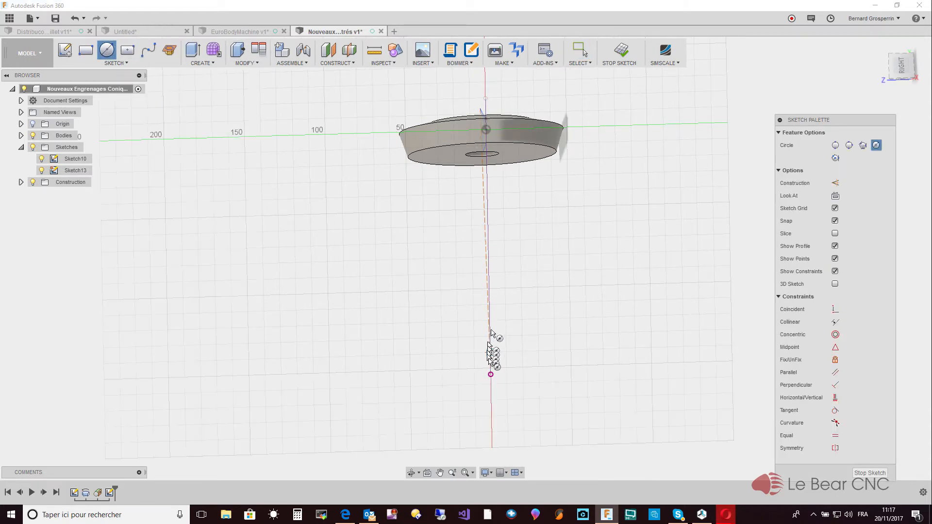
left_click(491, 374)
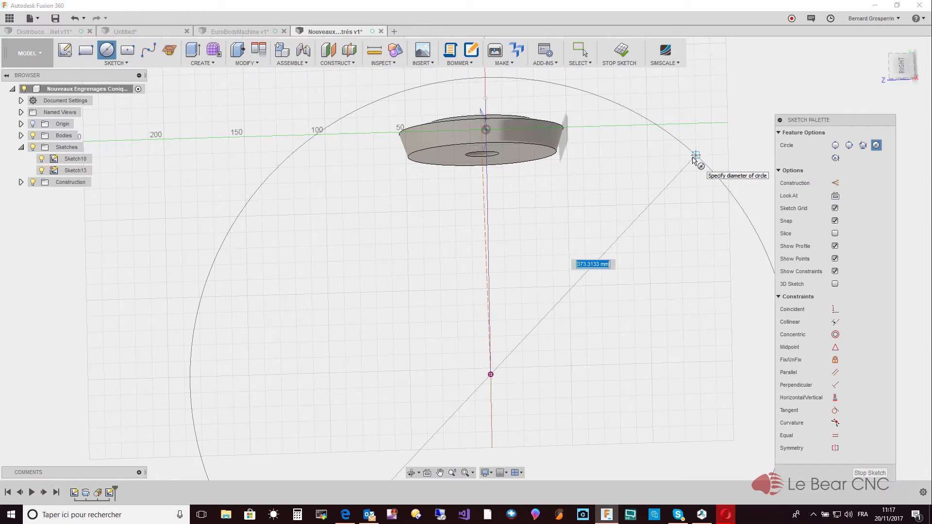
left_click(696, 154)
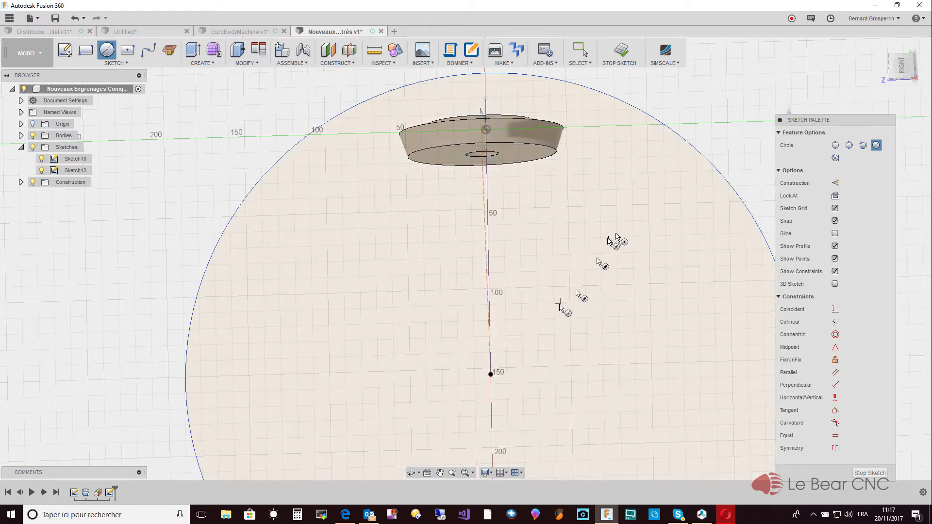
left_click(490, 375)
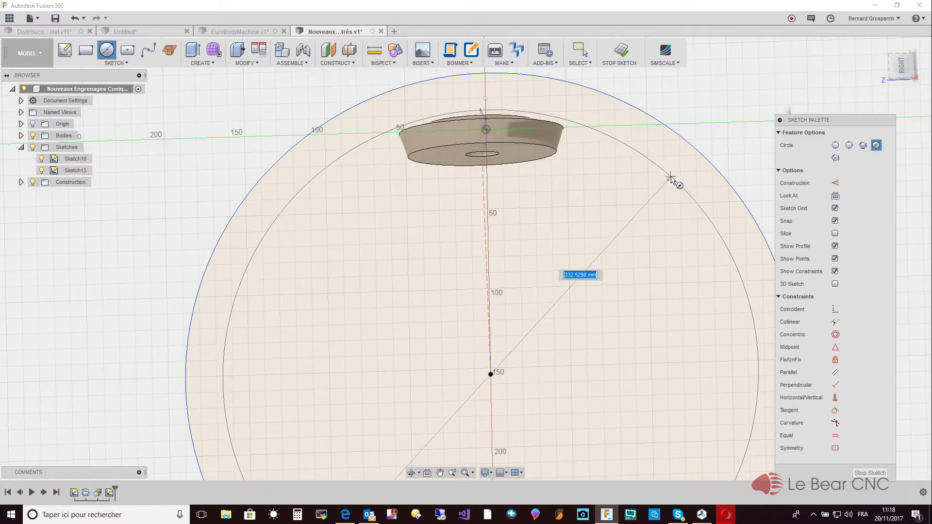
left_click(670, 178)
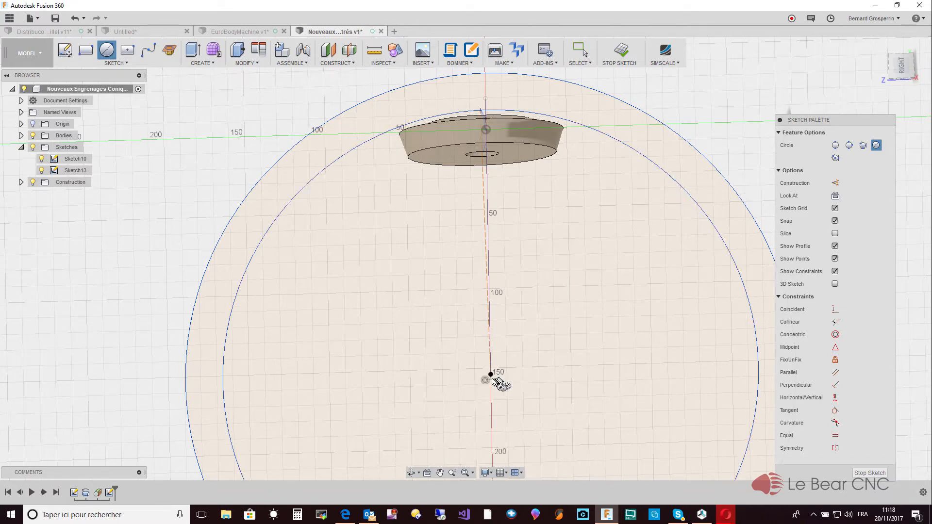
left_click(491, 374)
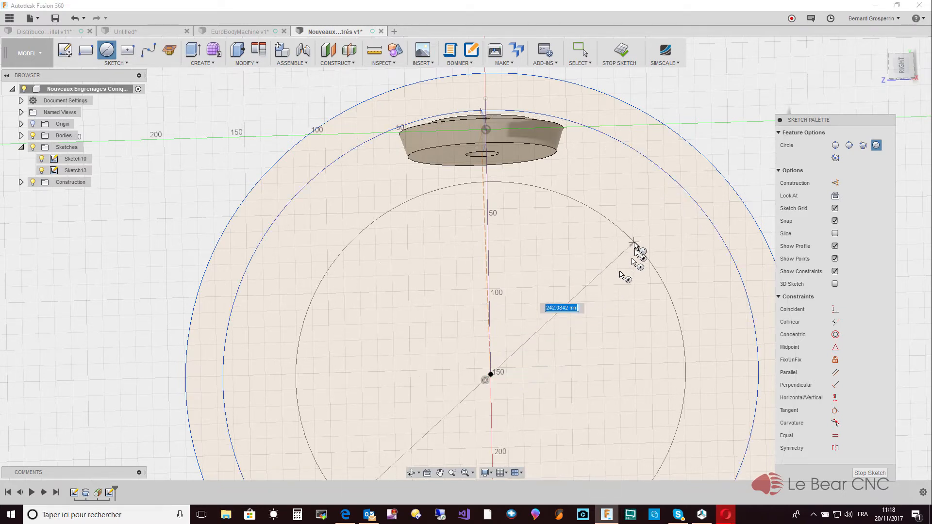
left_click(650, 205)
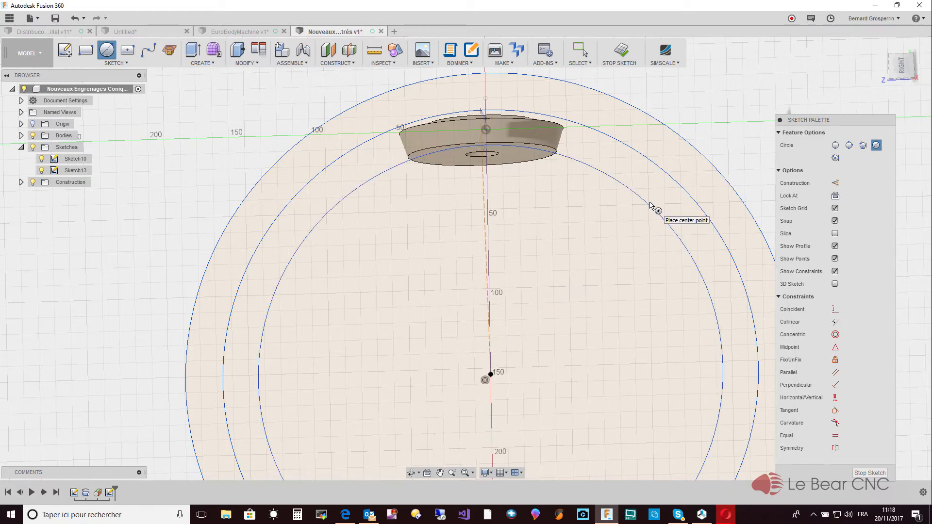
key("Escape")
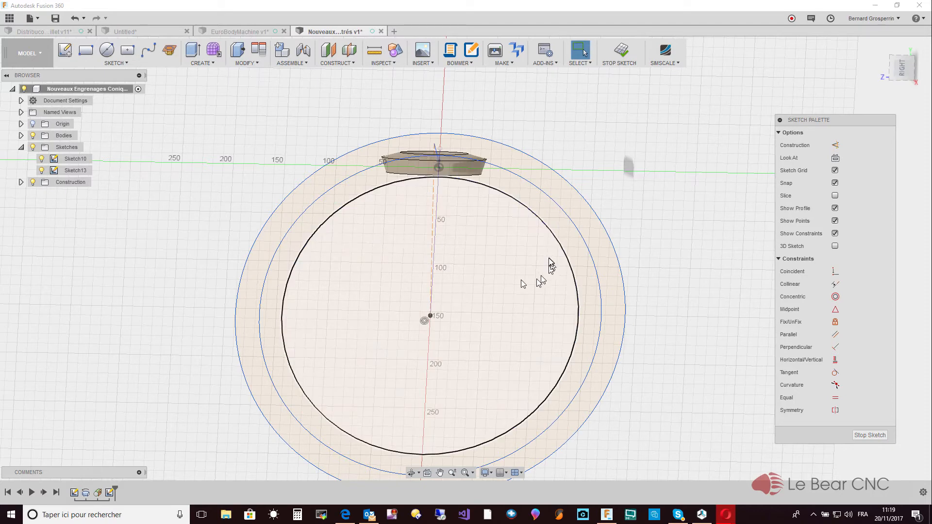
- Dimension the middle circle's diameter as RayonConeArriere_1 * 2
left_click(545, 196)
right_click(546, 196)
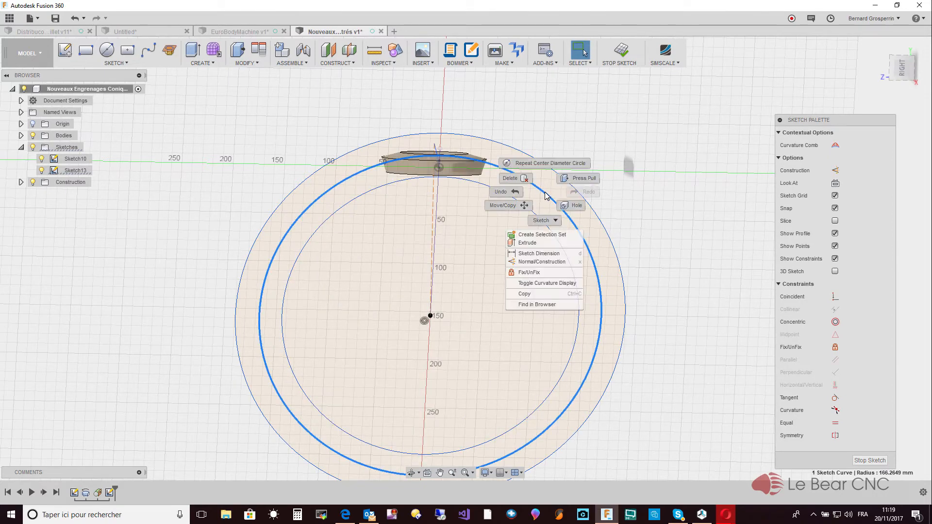
left_click(539, 253)
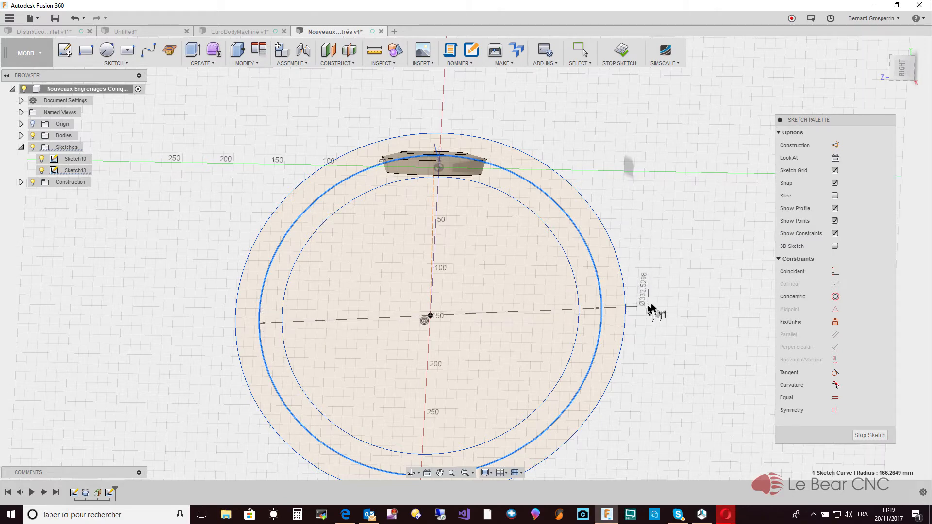
left_click(641, 266)
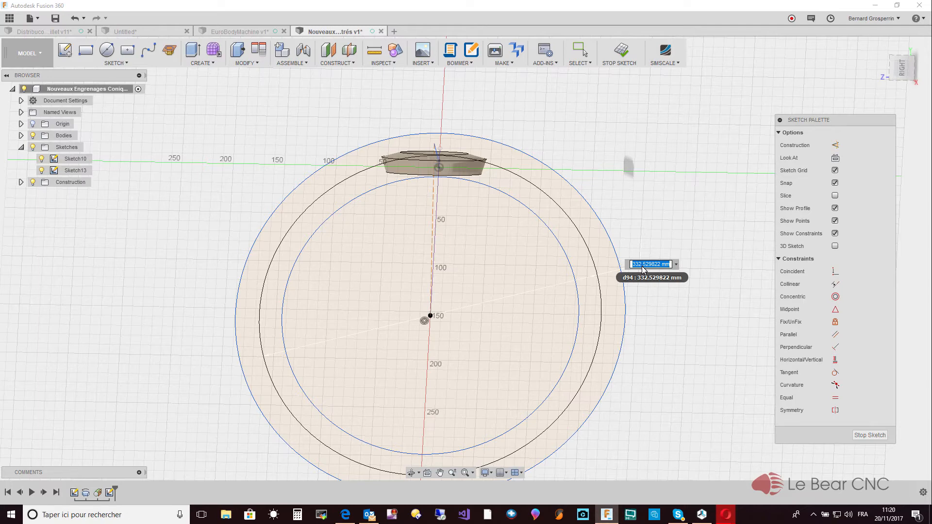
type("Ra")
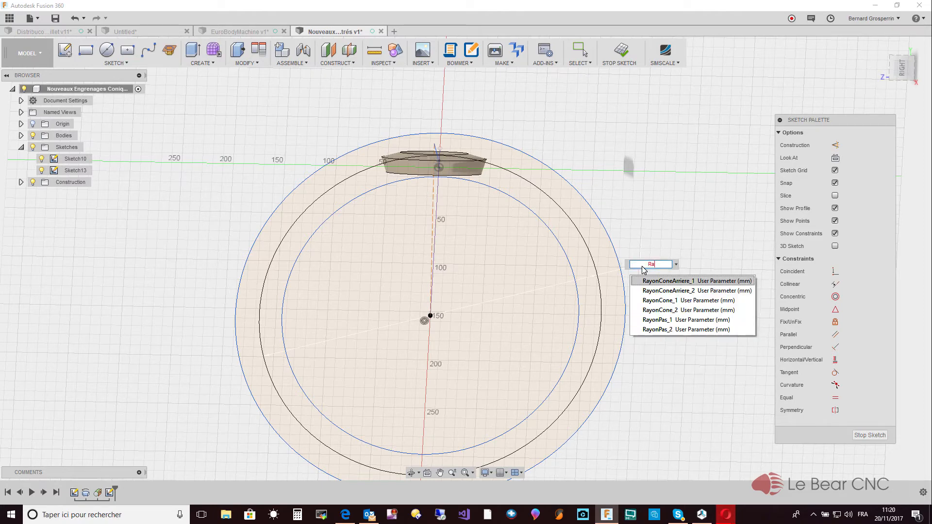
key("Return")
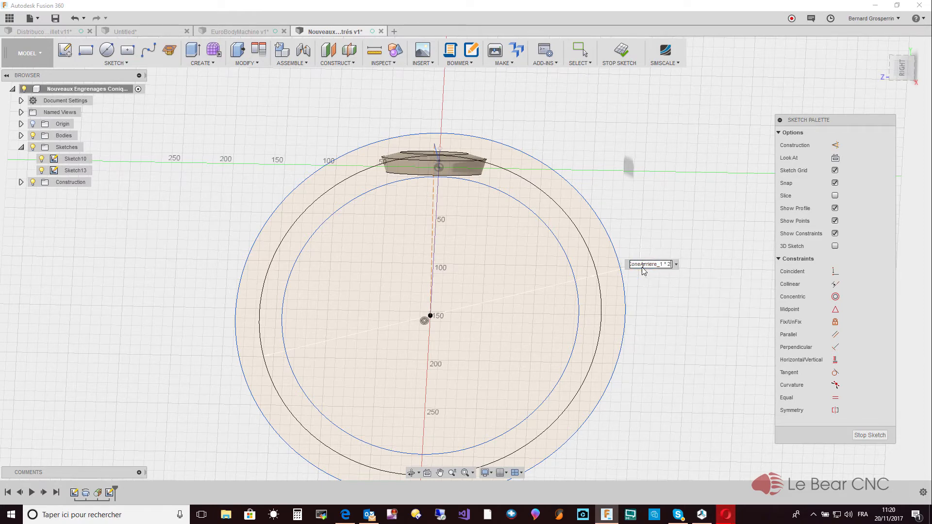
type("* 2")
key("Return")
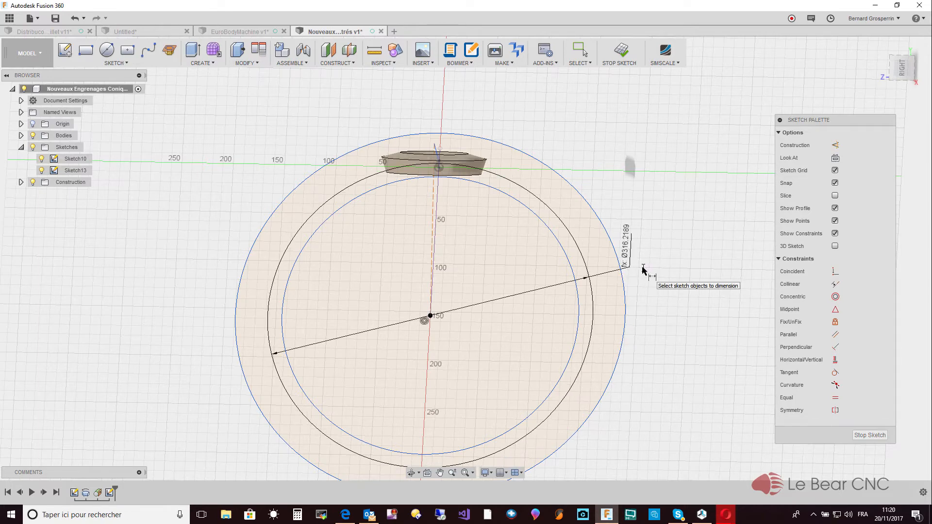
key("Escape")
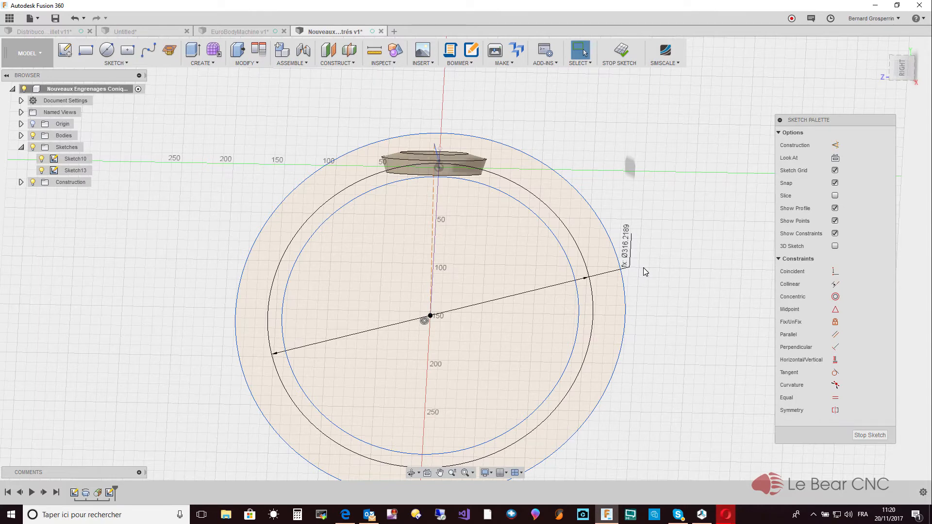
- Dimension the inner circle's diameter as (RayonConeArriere_1 * 2) - Dedendum
left_click(571, 268)
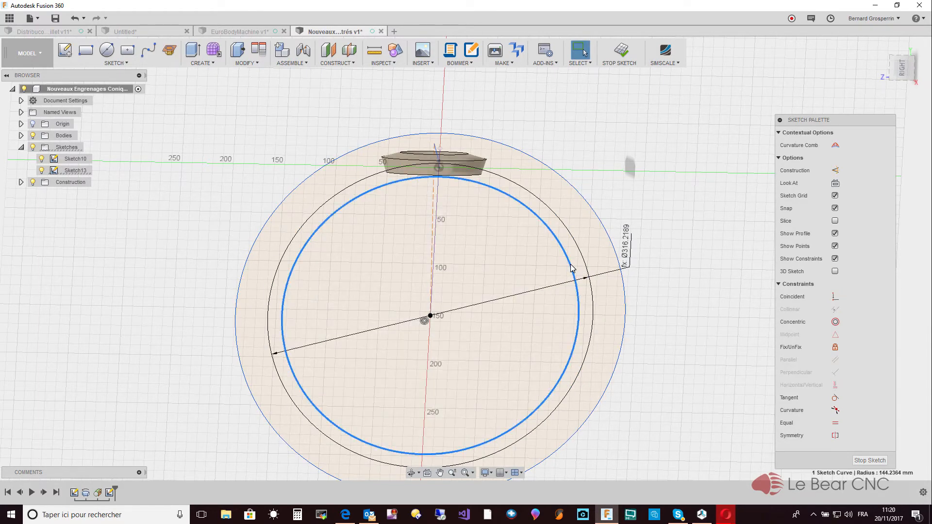
right_click(571, 267)
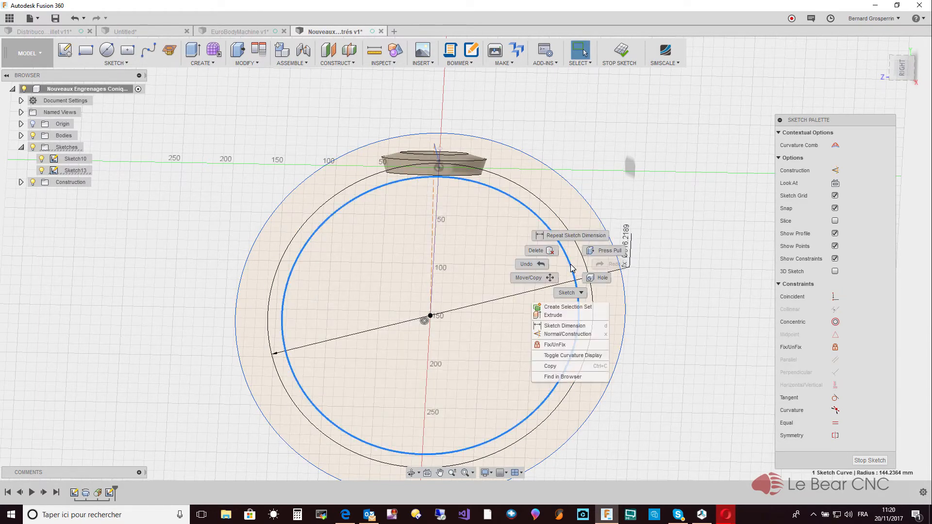
left_click(564, 326)
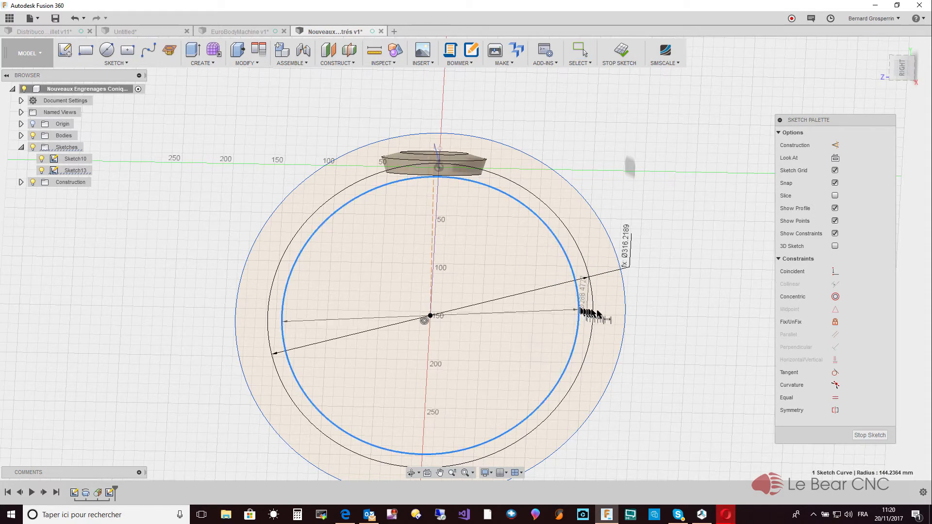
left_click(651, 316)
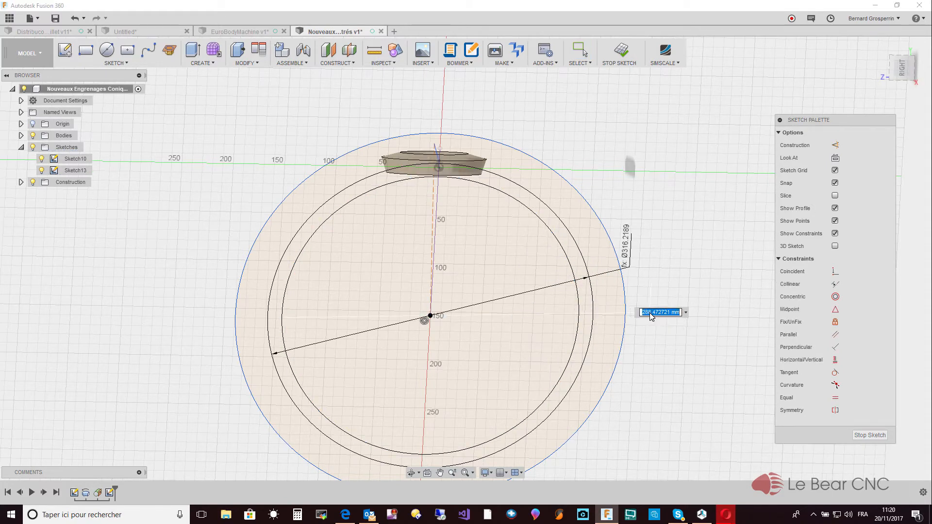
type("Ra")
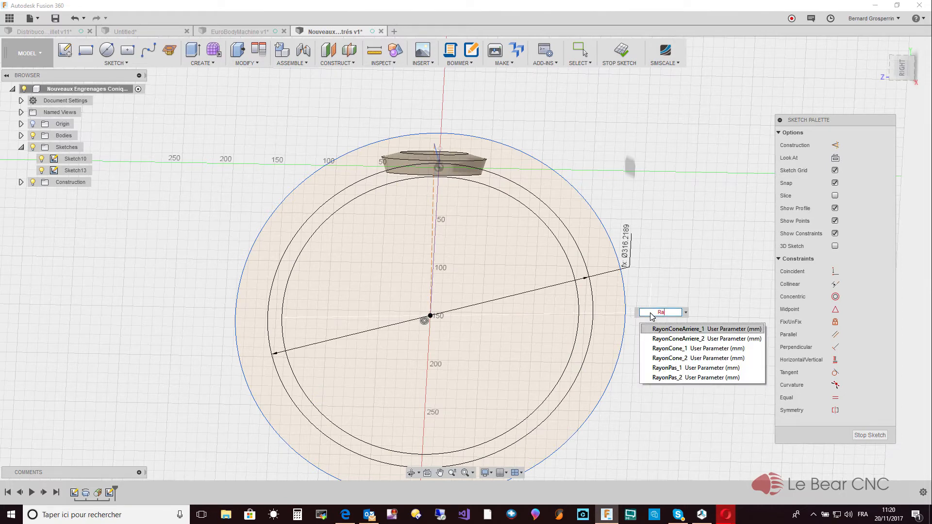
type("yon")
key("Return")
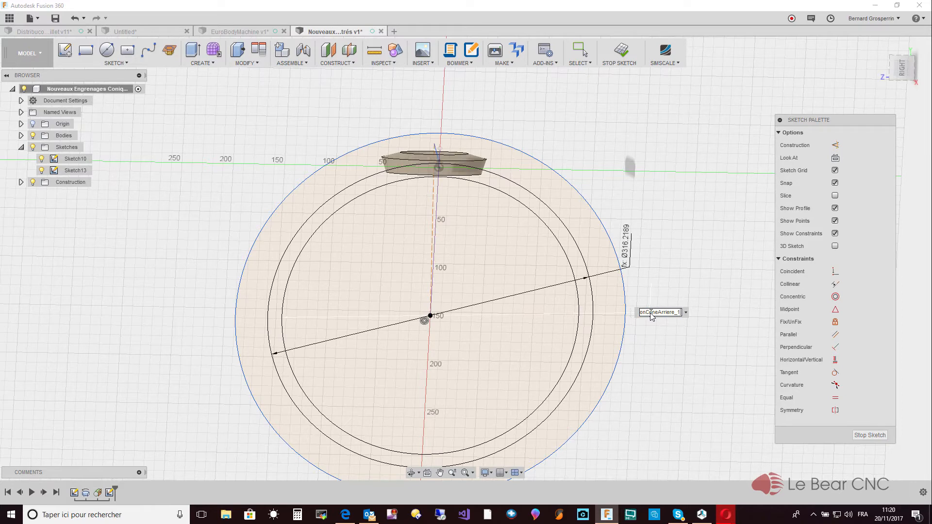
type("* 2)")
key("Home")
type("(")
key("End")
type("- deden")
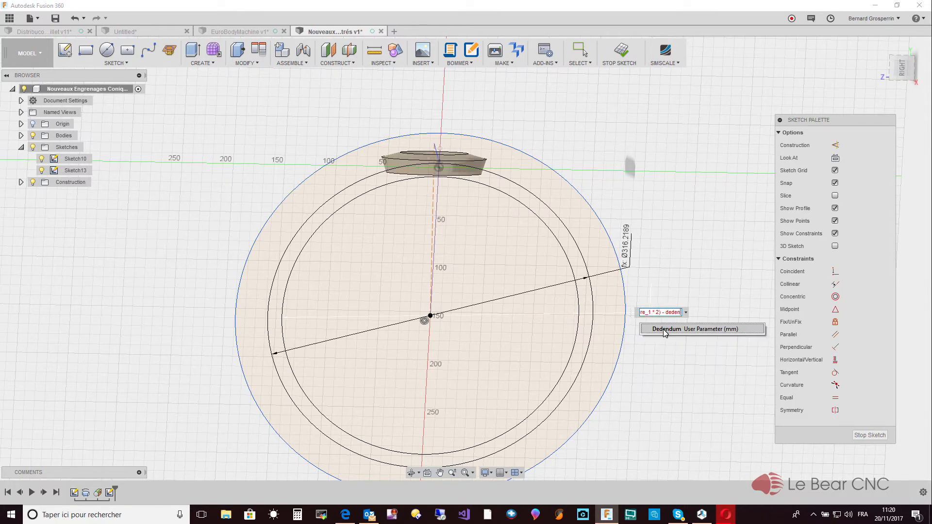
left_click(664, 329)
key("Return")
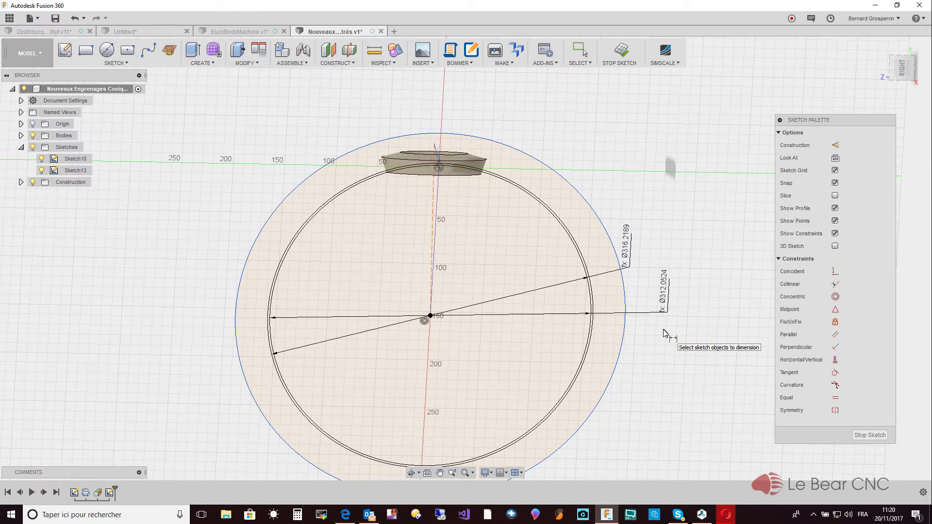
- Dimension the outer circle's diameter as (RayonConeArriere_1 * 2) + Addendum
left_click(626, 304)
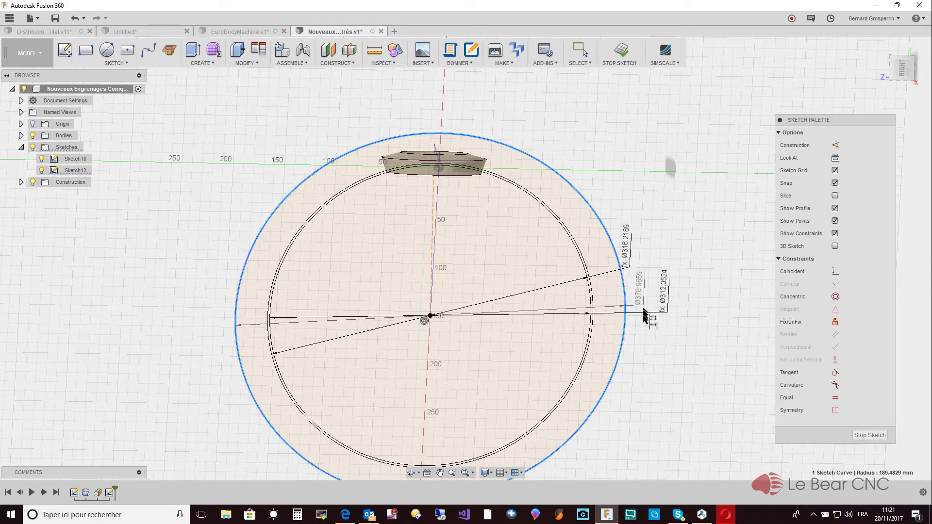
left_click(654, 348)
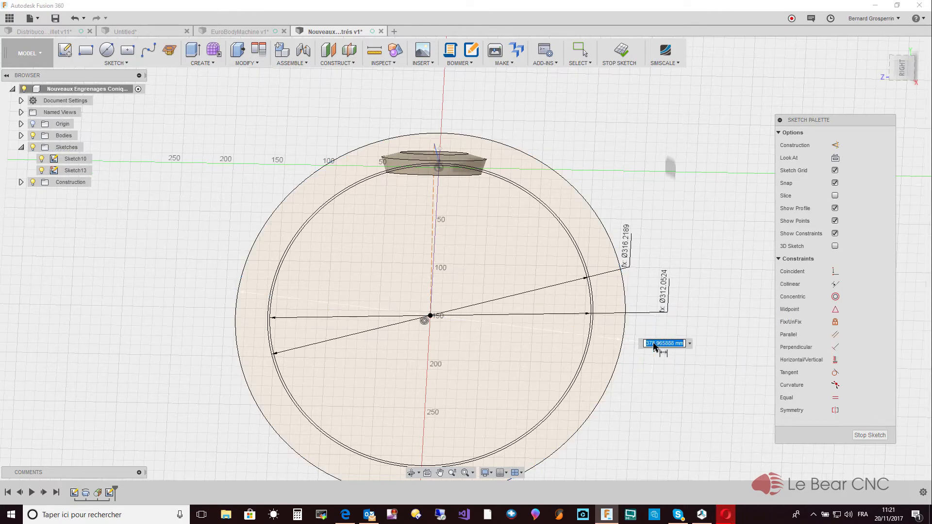
type("ra")
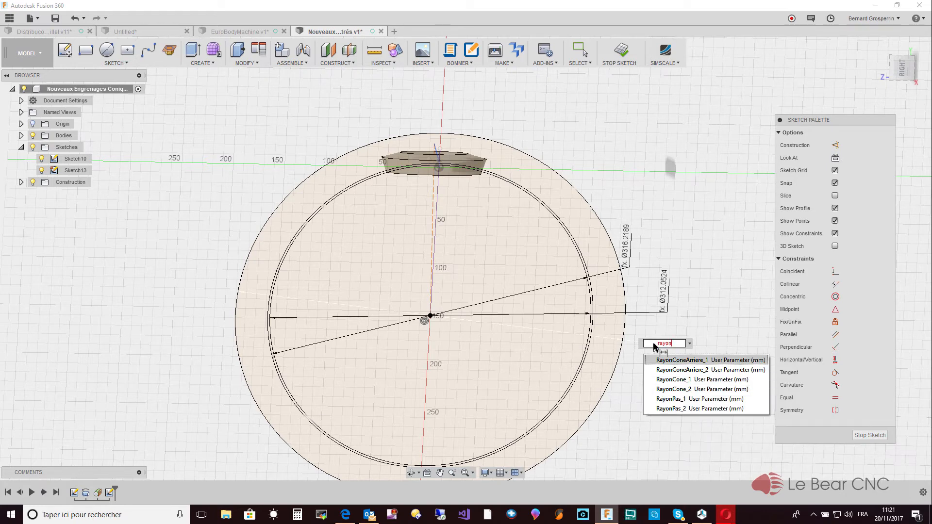
type("yon")
left_click(678, 362)
type("*")
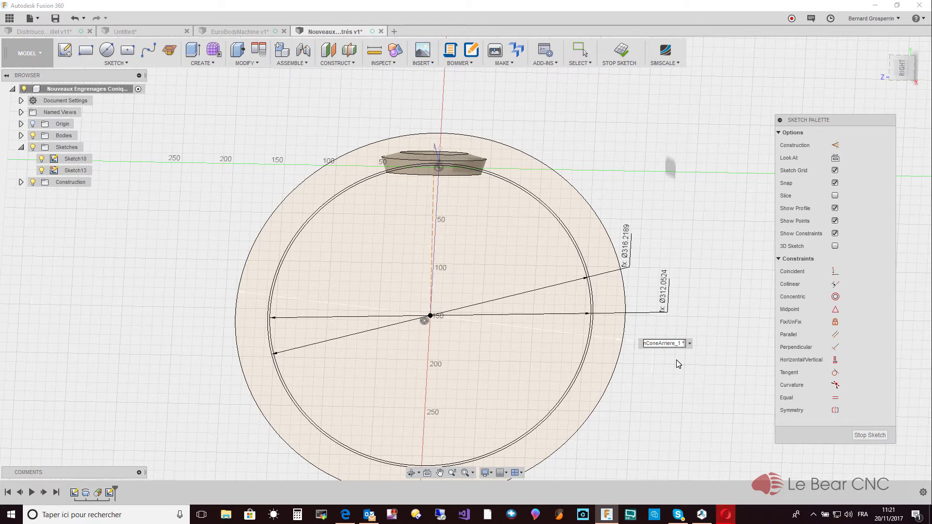
type(" 2)")
key("Home")
type("(")
key("End")
type("+ ad")
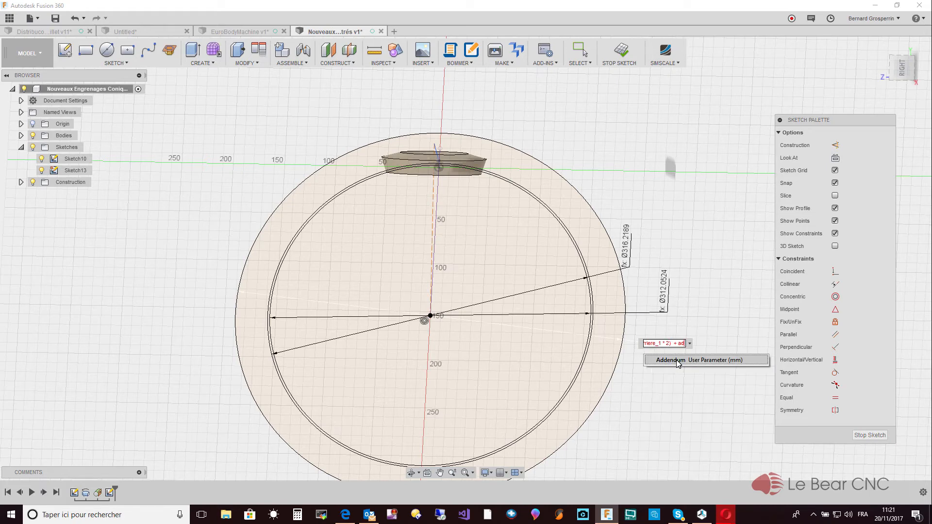
left_click(678, 361)
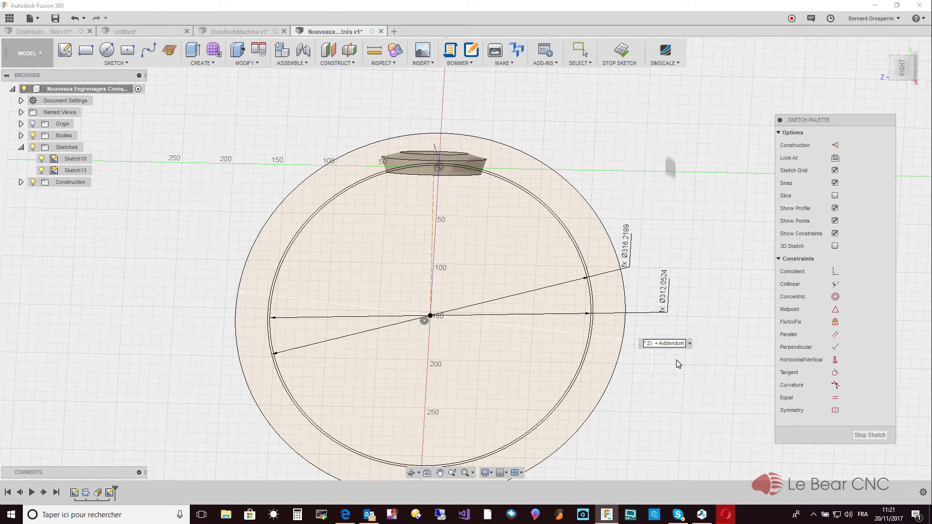
key("Return")
- Examine the three circles from the right side with the bodies hidden, and show the bodies again
scroll(678, 364, "up", 5)
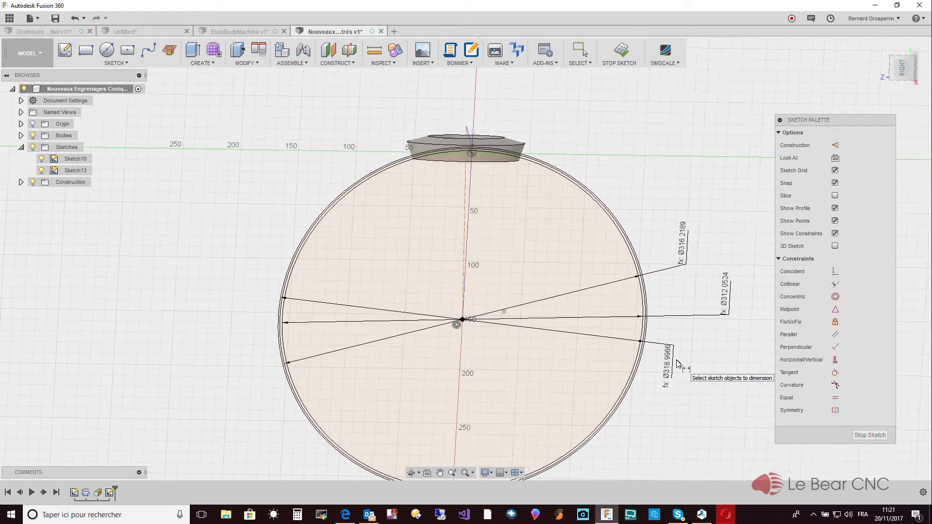
scroll(679, 363, "up", 5)
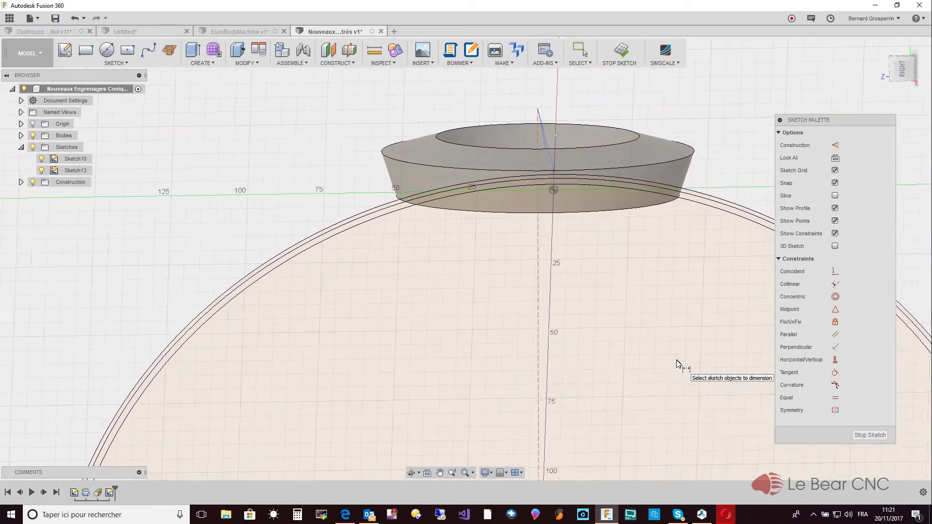
scroll(679, 363, "up", 5)
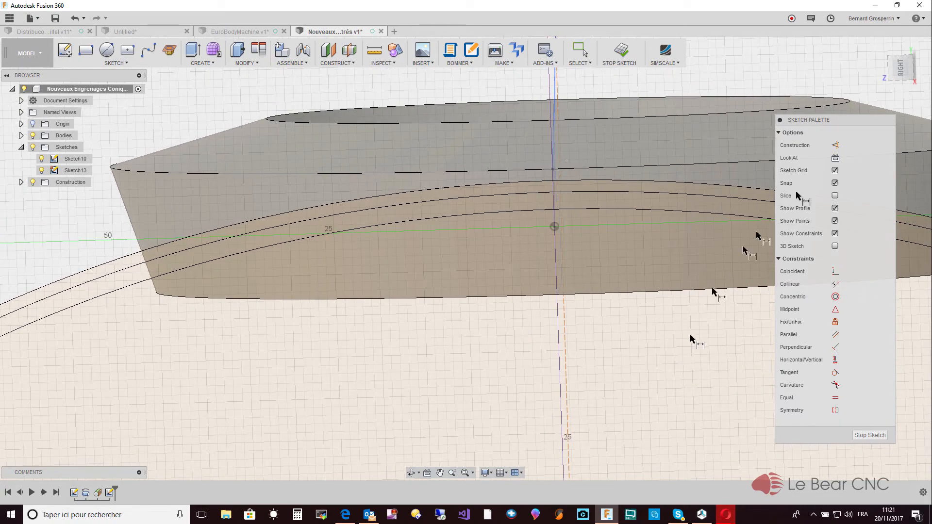
left_click(901, 70)
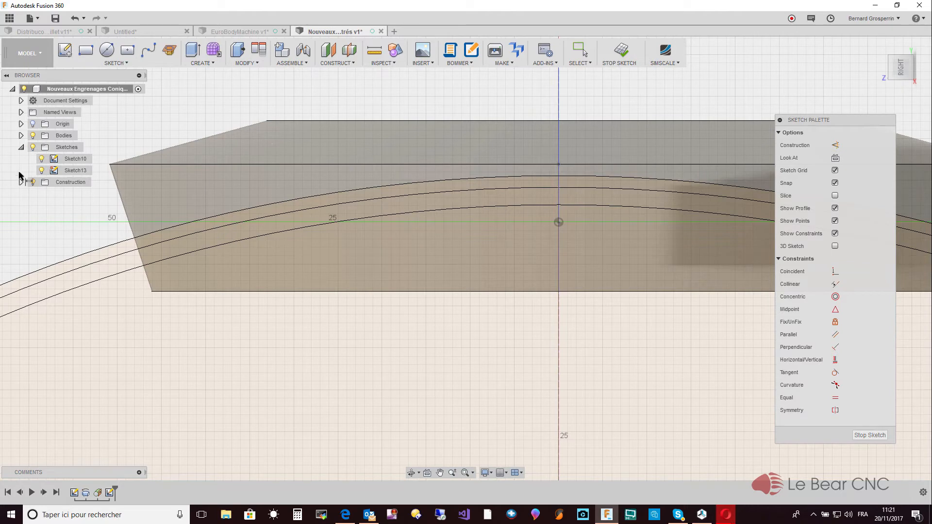
left_click(33, 136)
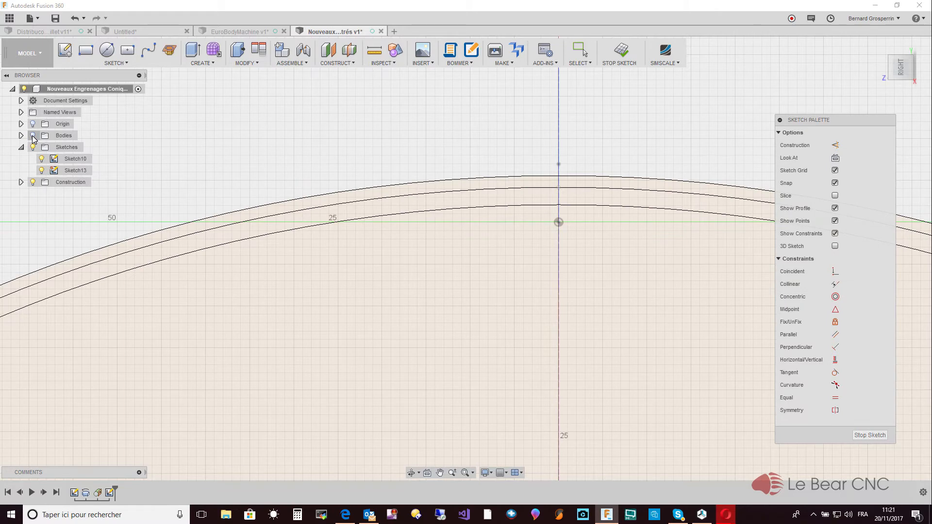
left_click(33, 136)
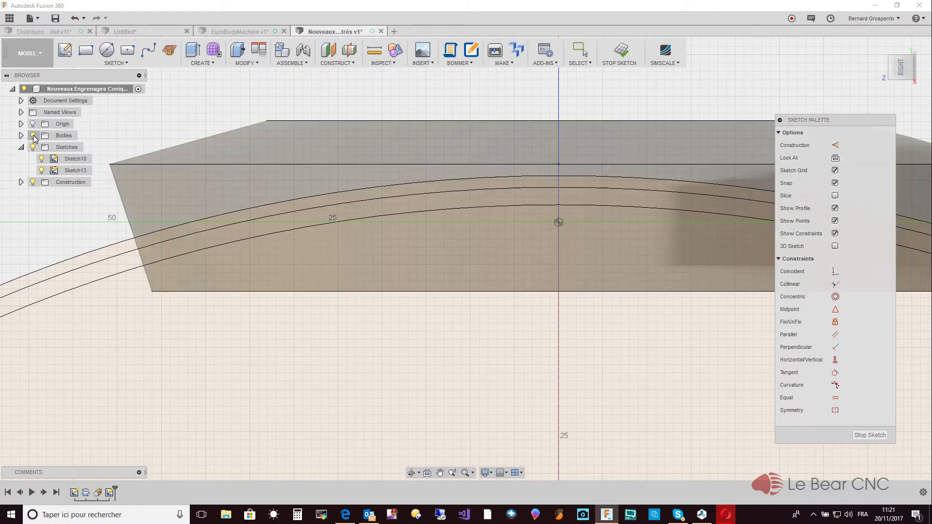
- Finish editing the sketch with the three circles
right_click(88, 89)
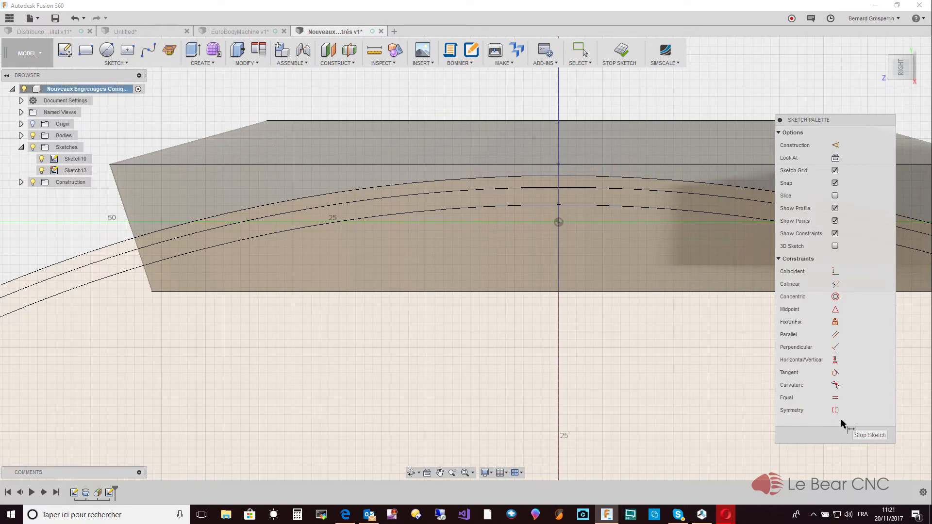
left_click(868, 436)
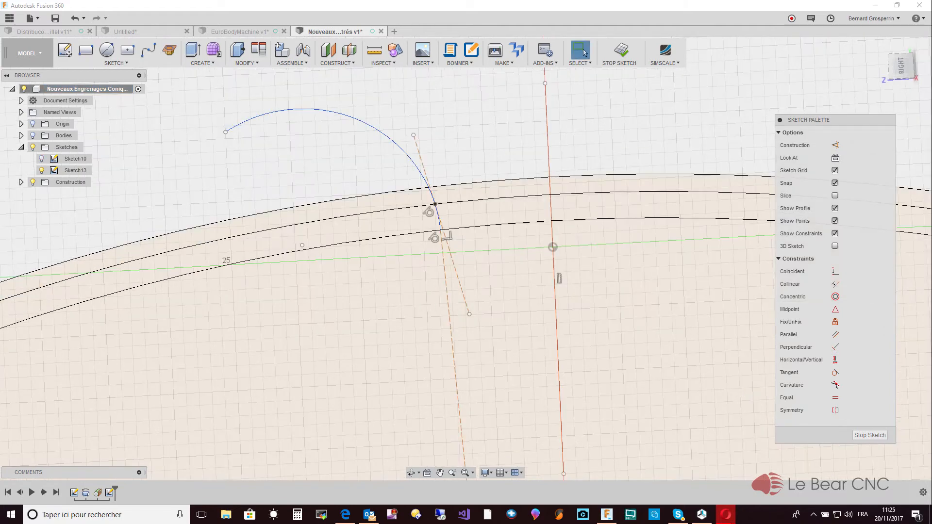
- Undo the construction line's last constraints, and make the line coincident with the arc's point on the middle circle
key("ctrl+z")
left_click(835, 272)
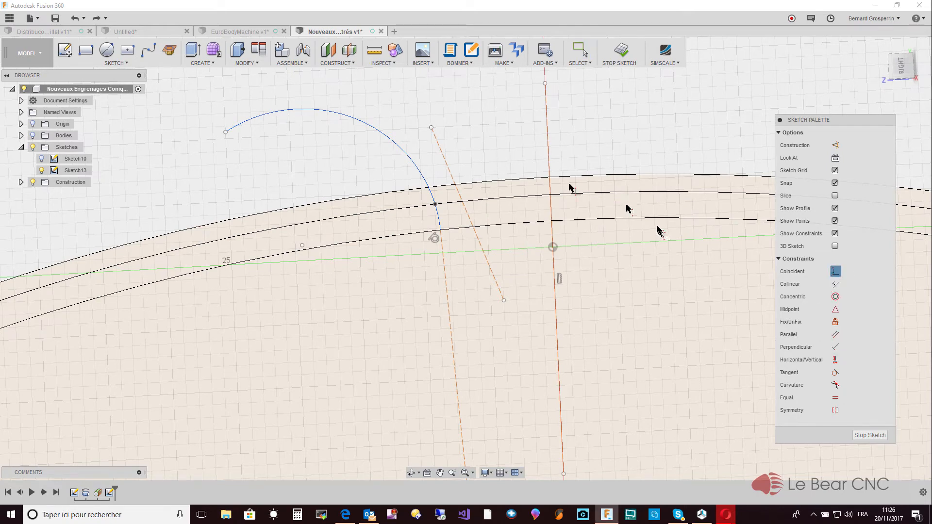
left_click(447, 162)
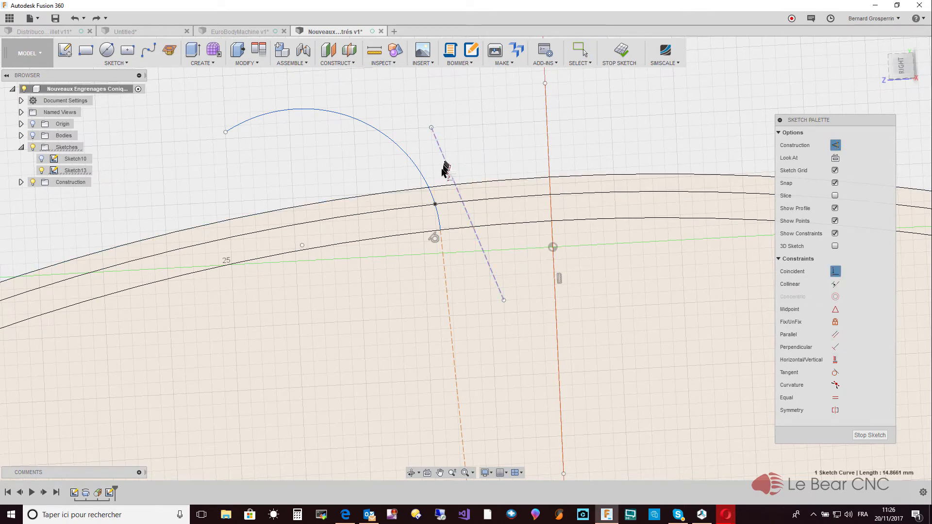
left_click(436, 204)
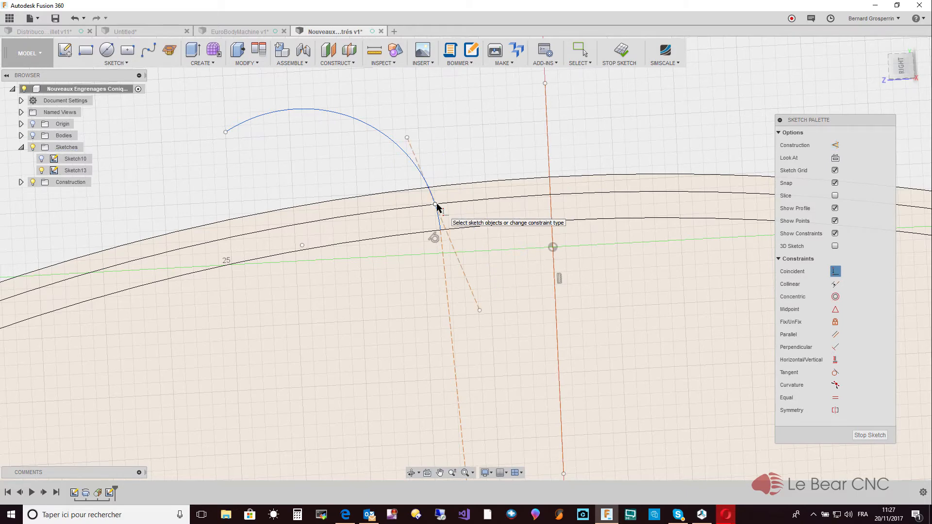
key("Escape")
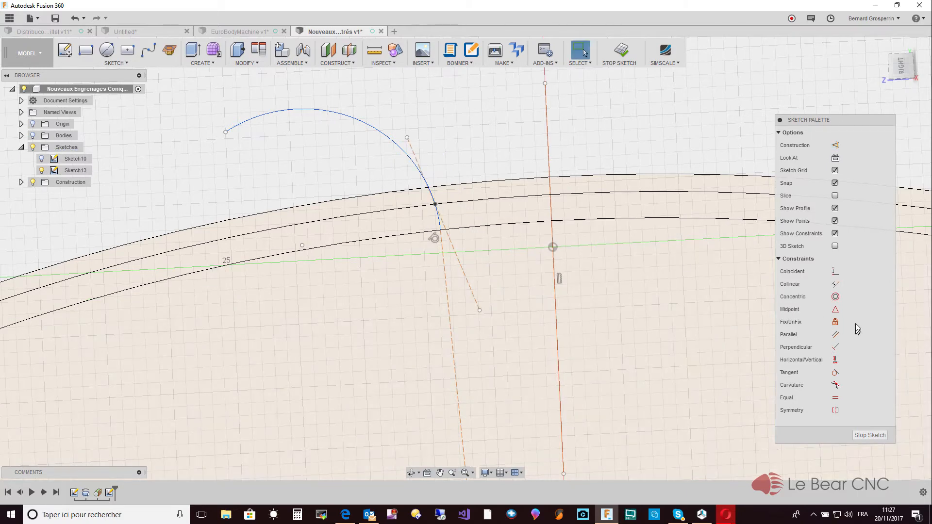
- Make the short construction line tangent to the tooth profile arc
left_click(836, 372)
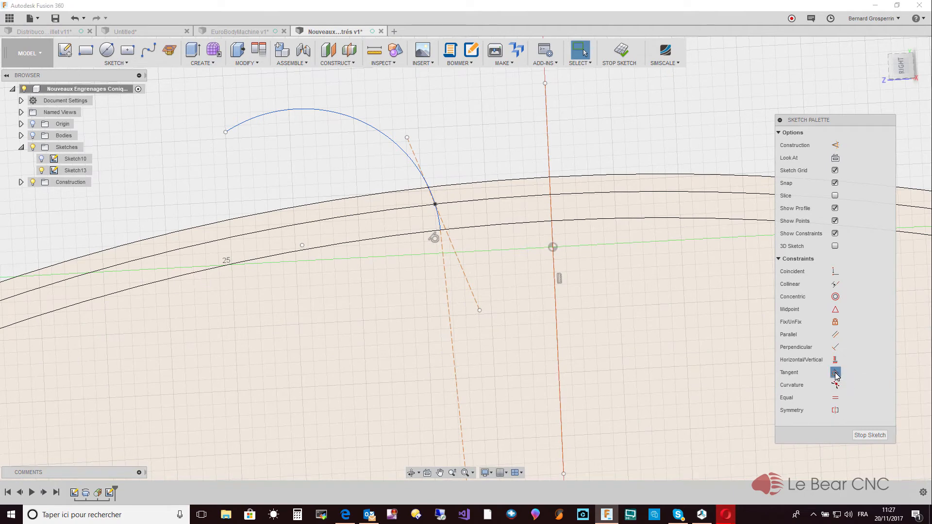
left_click(409, 146)
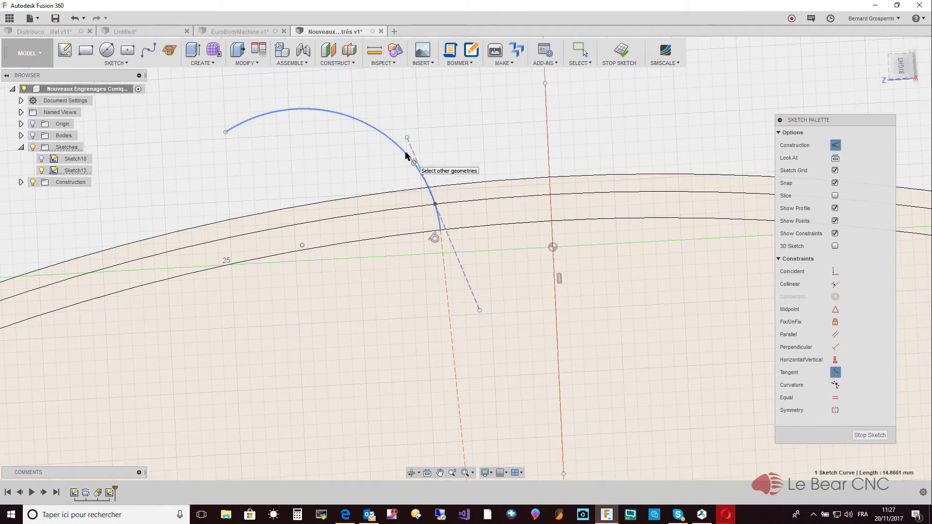
left_click(414, 158)
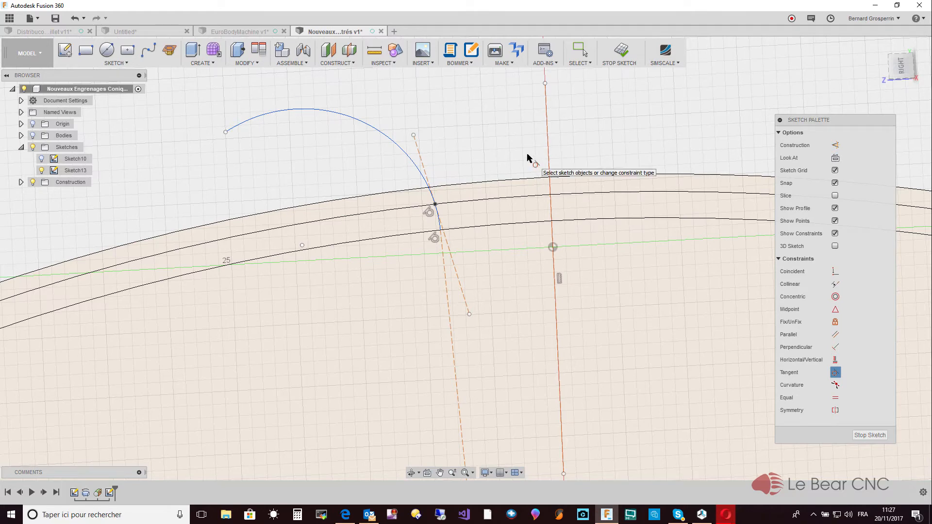
key("Escape")
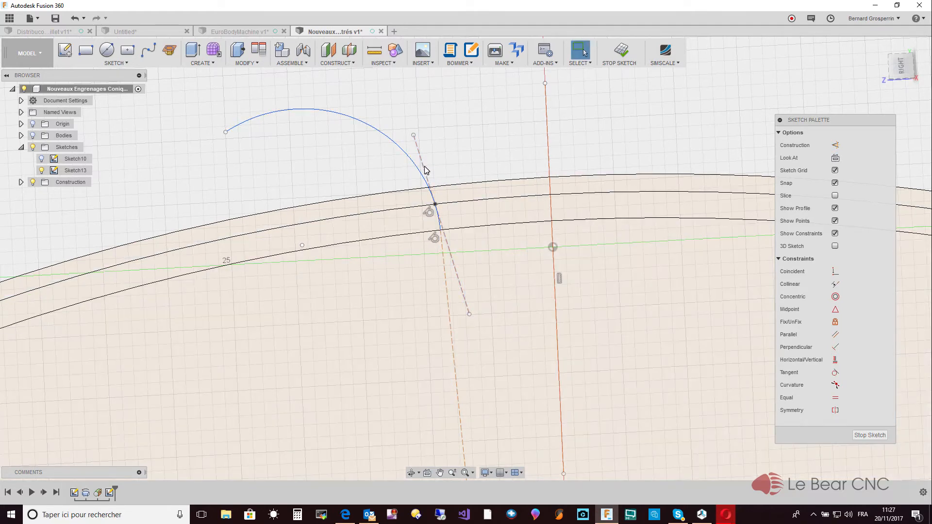
- Draw a line from the arc's point on the middle circle down to the centre of the three circles
scroll(424, 166, "down", 6)
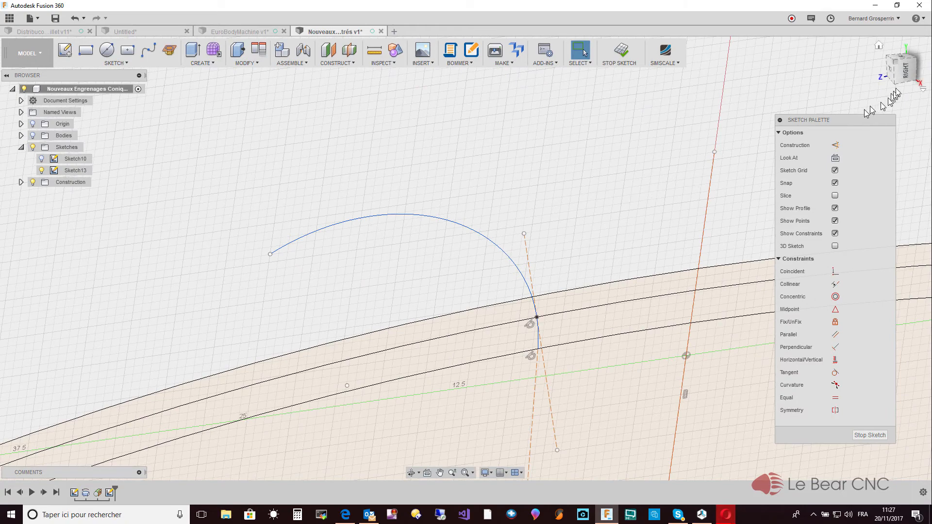
left_click(906, 74)
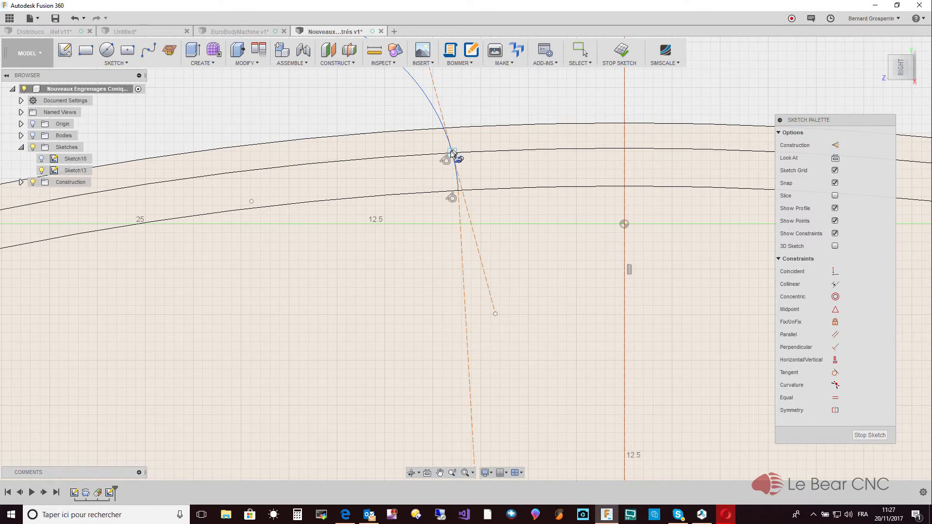
key("l")
left_click(451, 154)
scroll(490, 296, "down", 5)
scroll(477, 324, "down", 5)
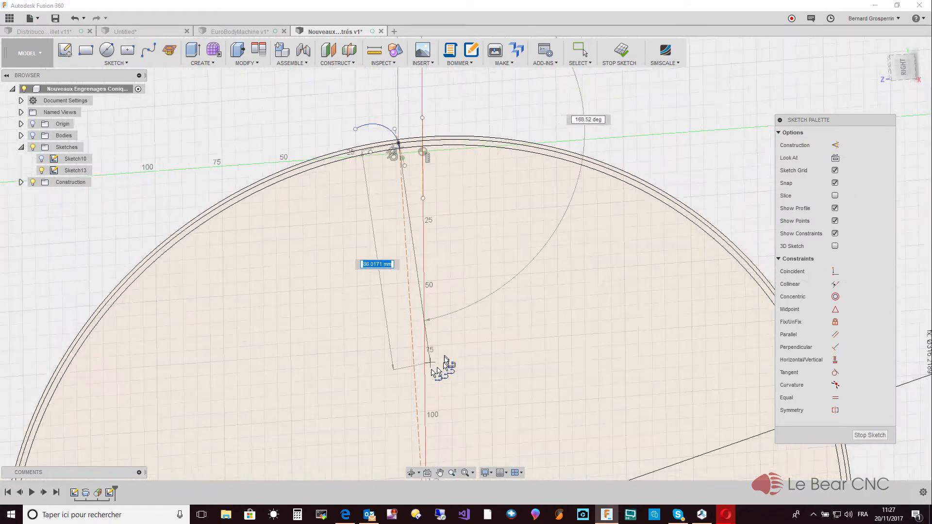
left_click(420, 418)
key("Escape")
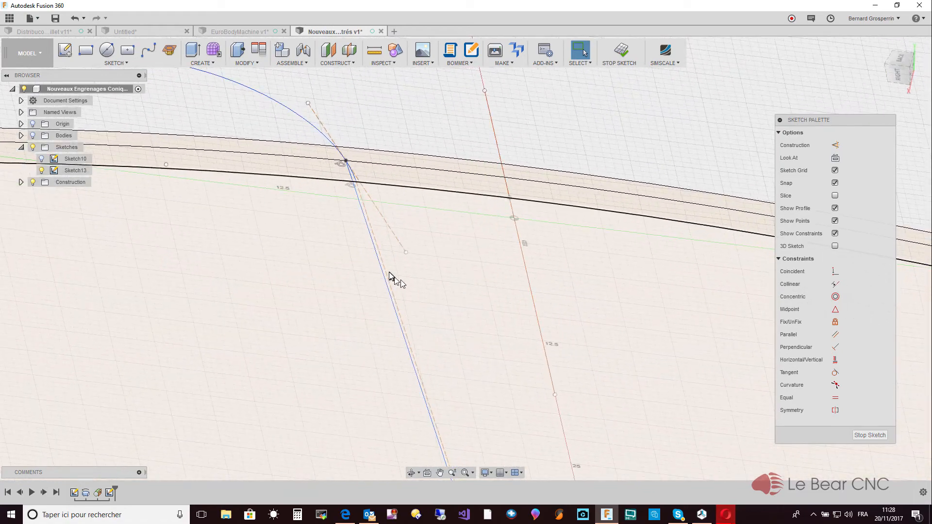
- Convert the new radial line to construction geometry
left_click(382, 272)
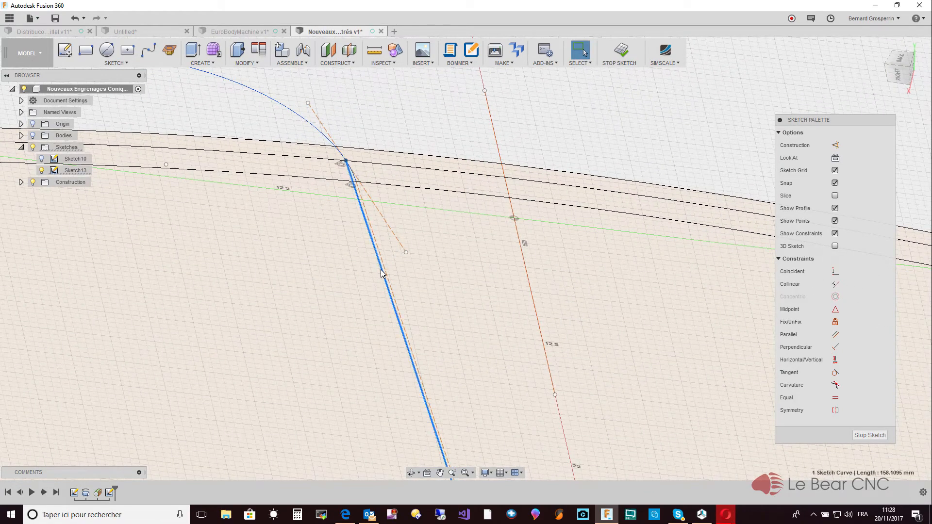
key("x")
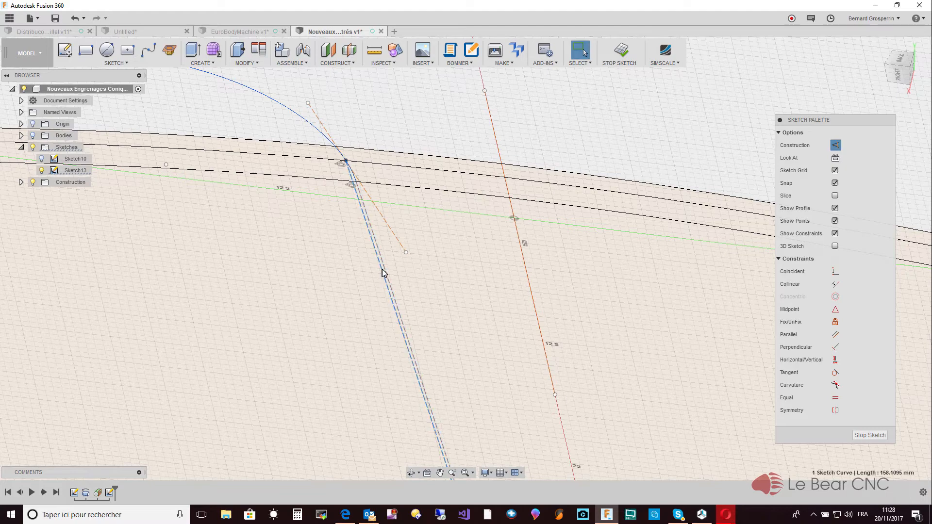
middle_click_drag(382, 270, 367, 286, "shift")
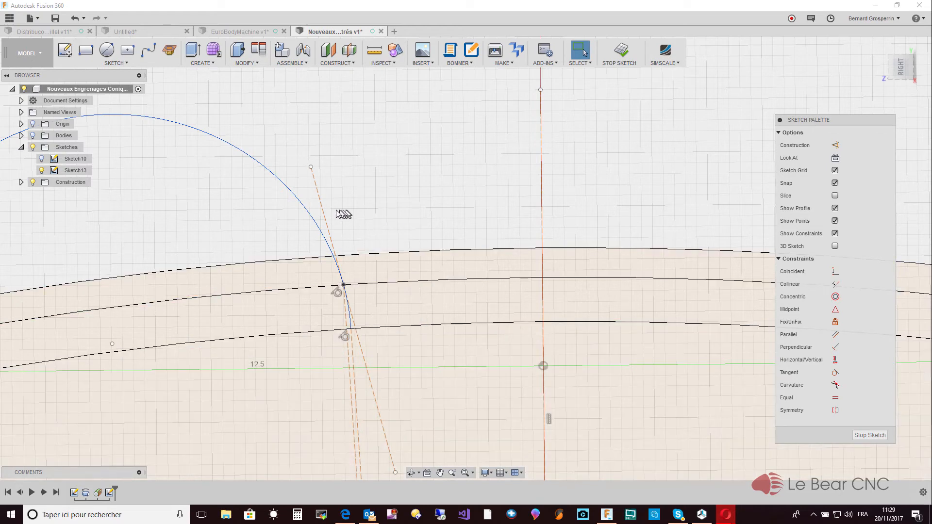
- Dimension the angle between the tangent construction line and the vertical construction line through the origin as PressureAngle
key("d")
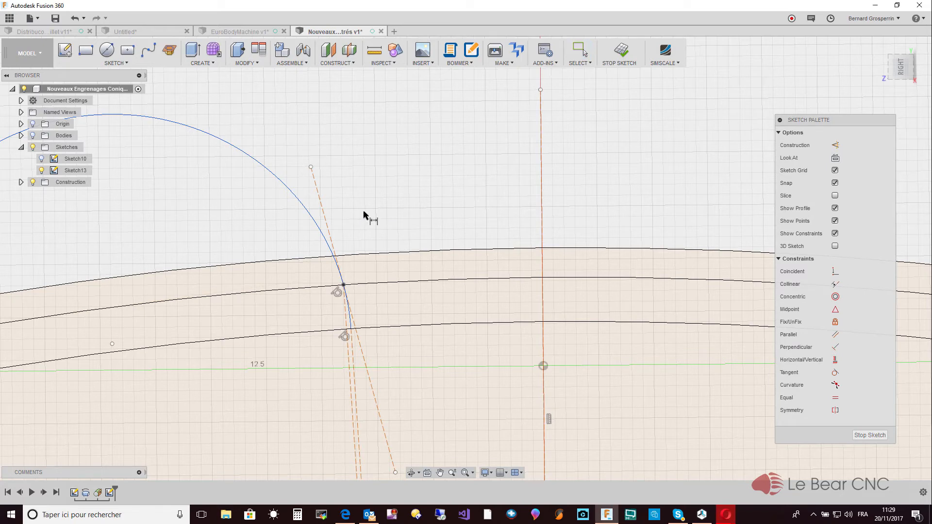
left_click(324, 214)
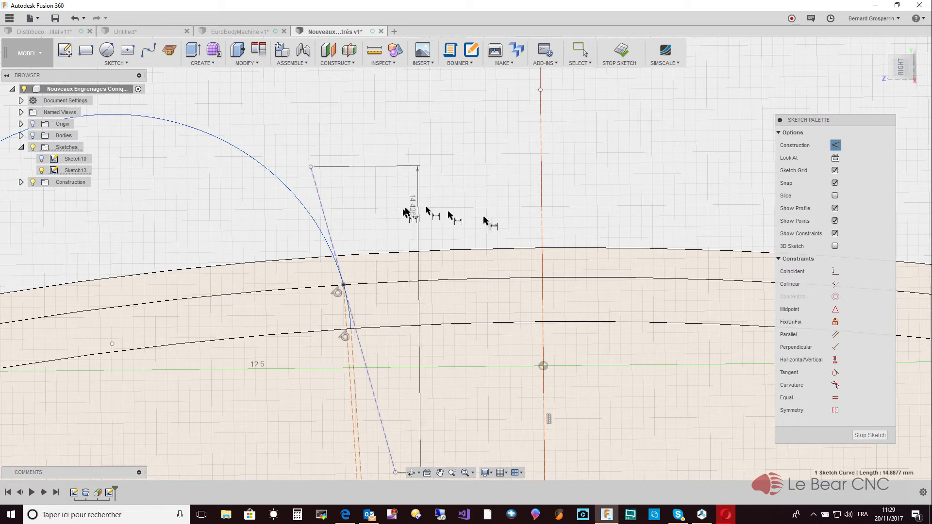
left_click(542, 215)
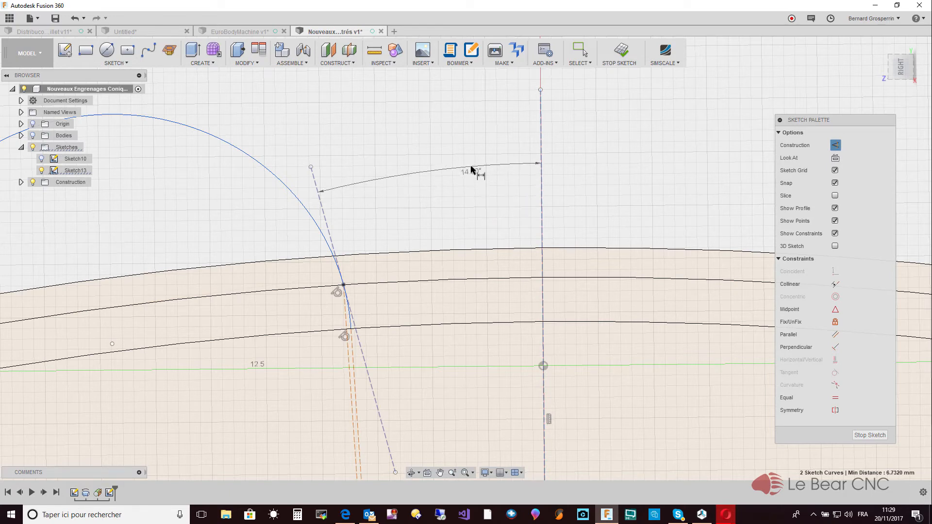
left_click(474, 191)
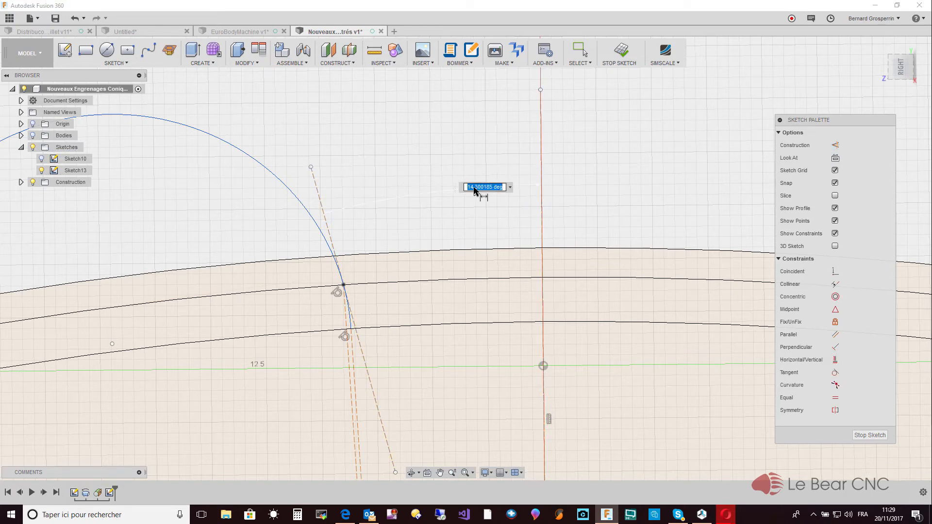
type("Pressure")
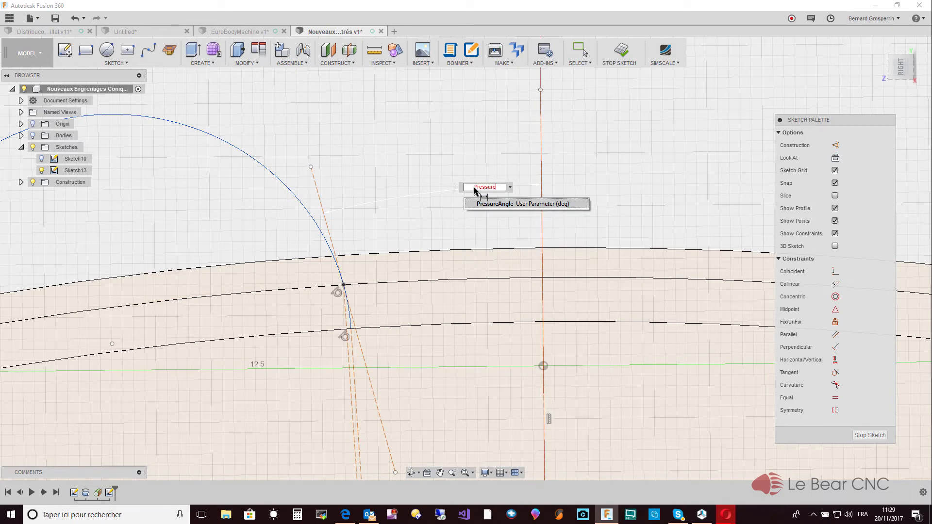
left_click(497, 204)
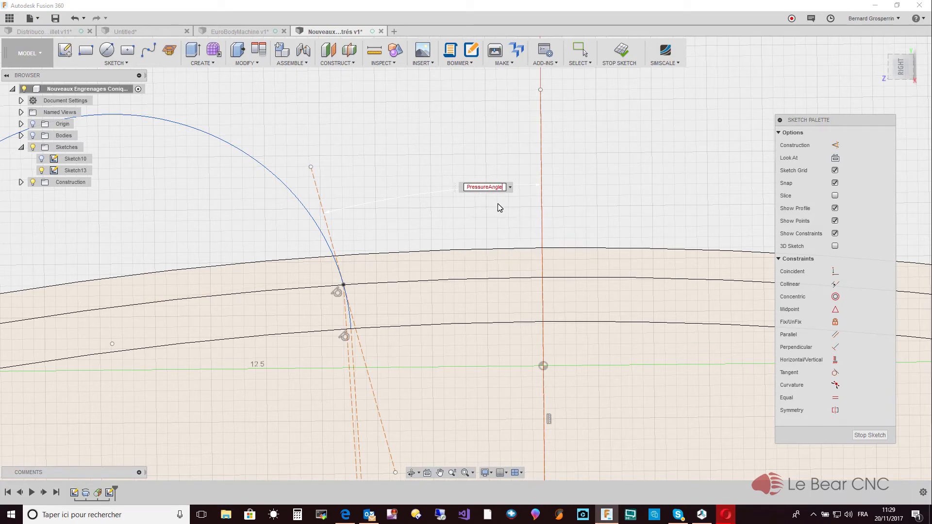
key("Return")
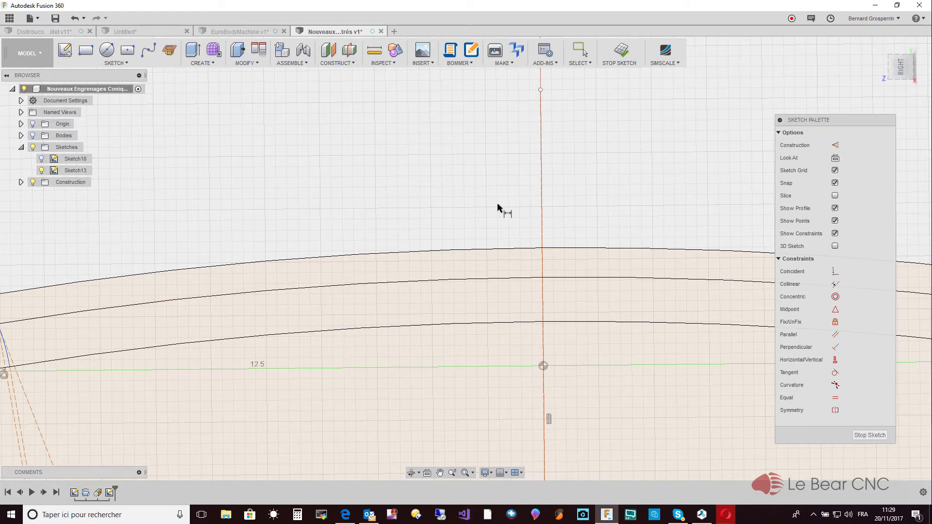
- Examine the angled tangent line from the right side, and open the parameters list to review the user parameters
scroll(497, 208, "down", 10)
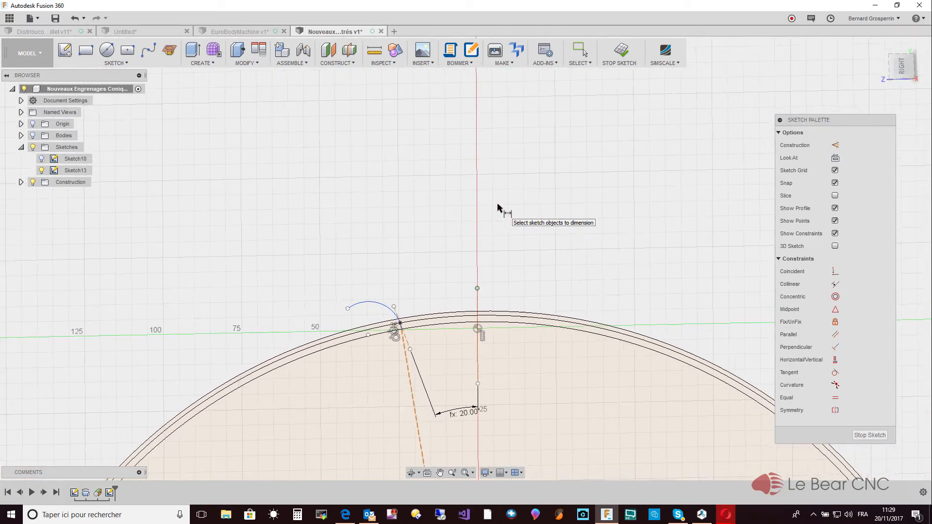
scroll(497, 208, "up", 6)
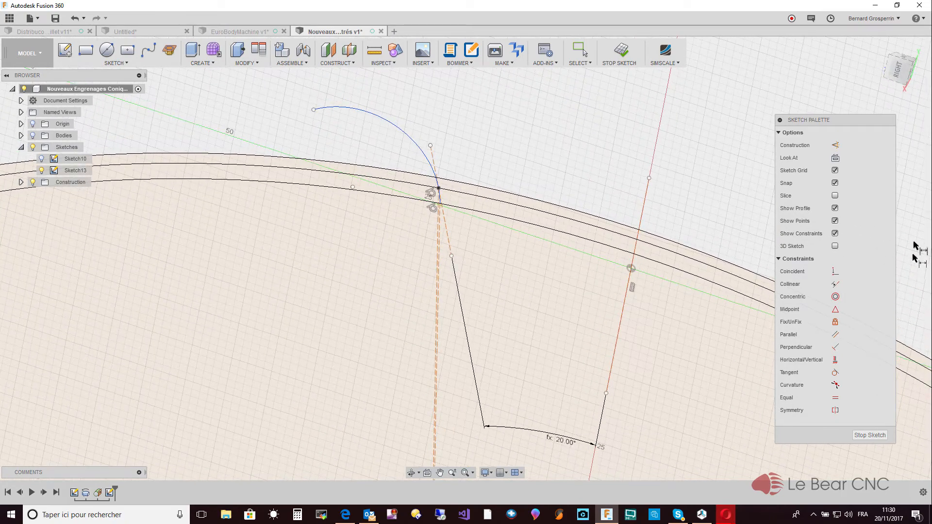
left_click(901, 72)
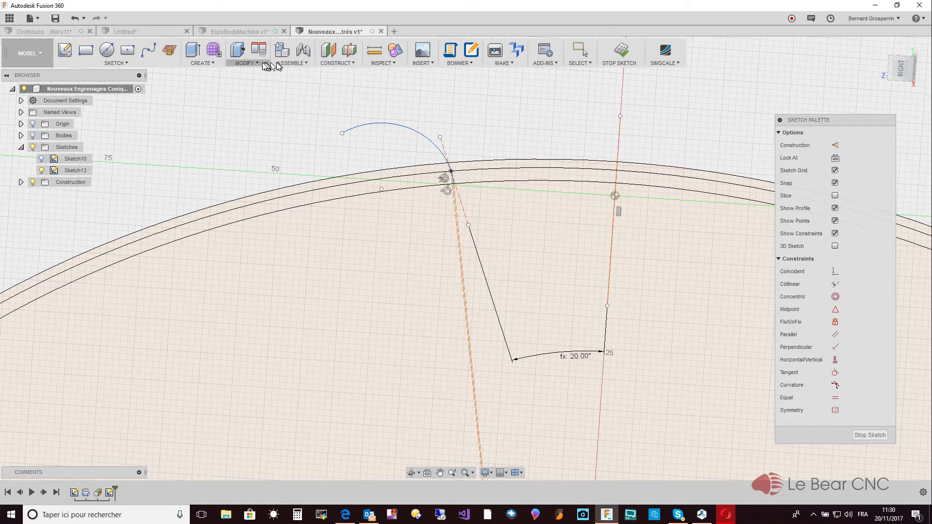
left_click(245, 62)
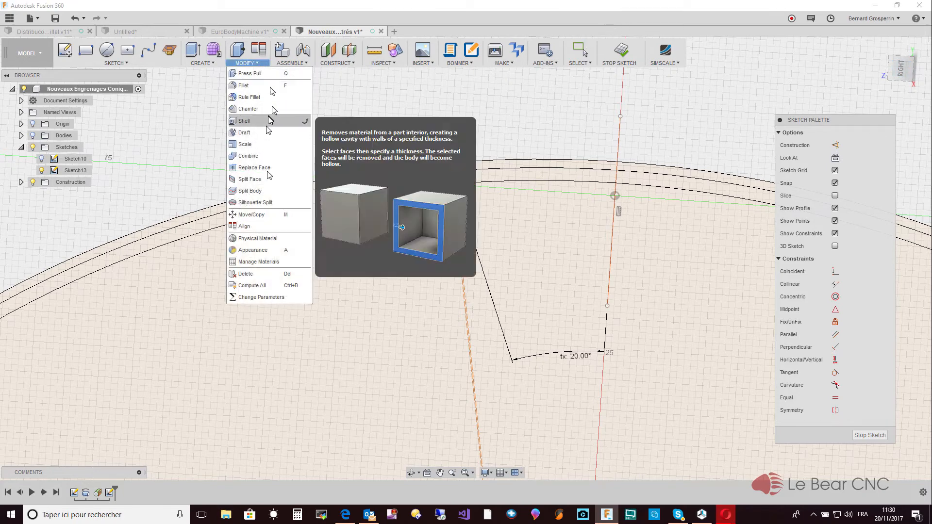
left_click(285, 297)
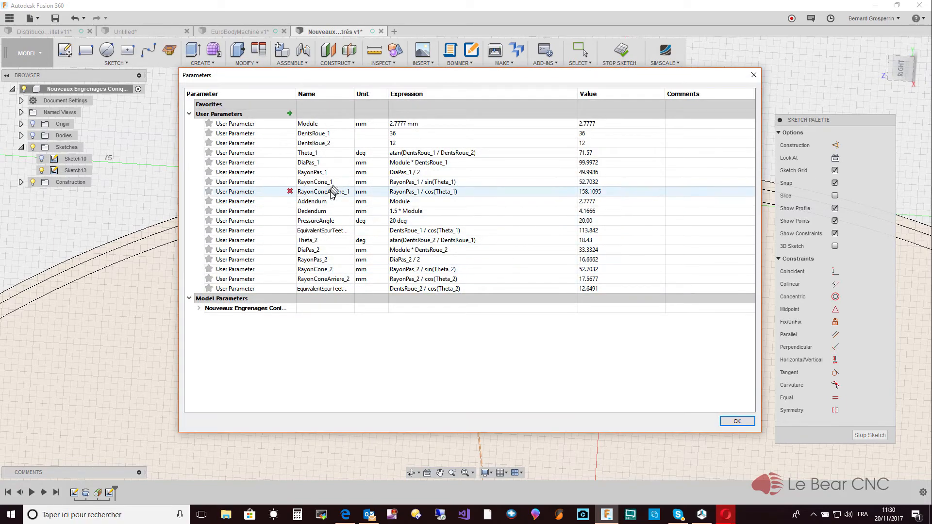
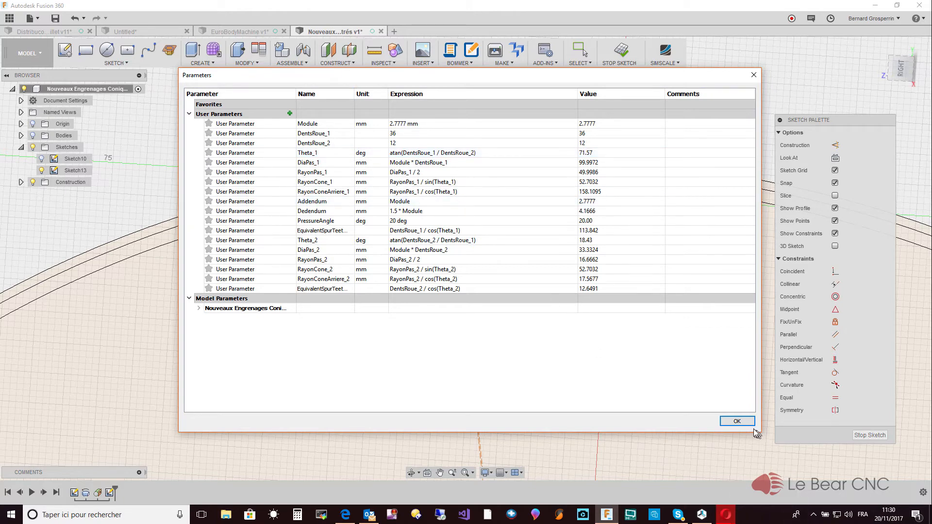
- Dimension the angle between the radial construction line and the vertical construction line as 360/(EquivalentSpurTeeth_1 * 4)
left_click(737, 422)
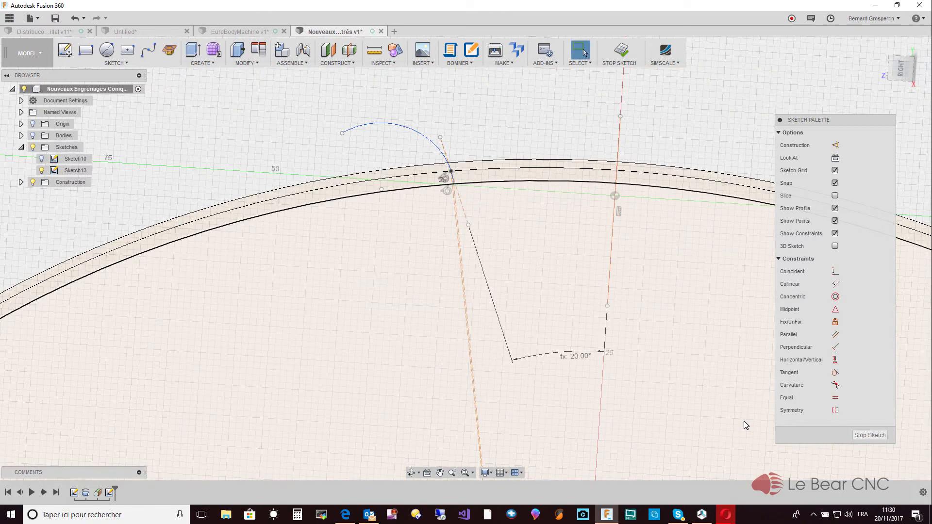
scroll(617, 326, "up", 3)
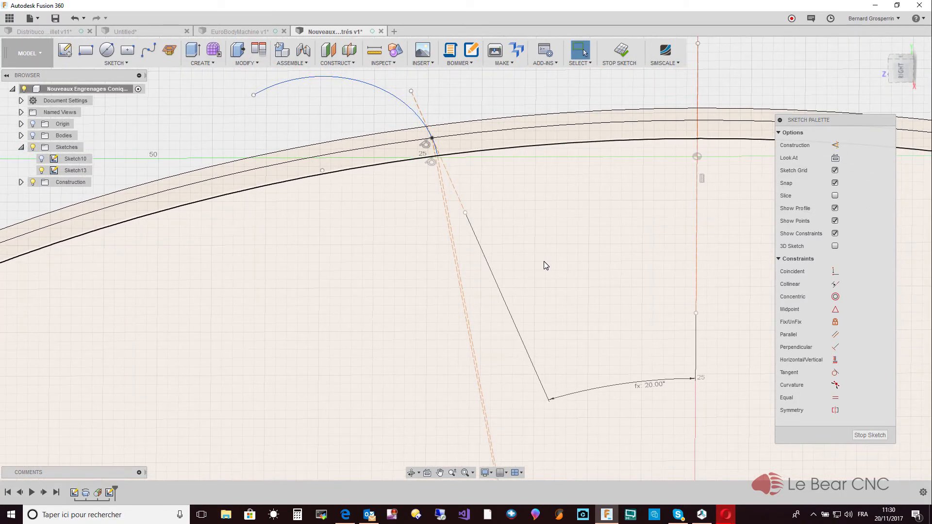
key("d")
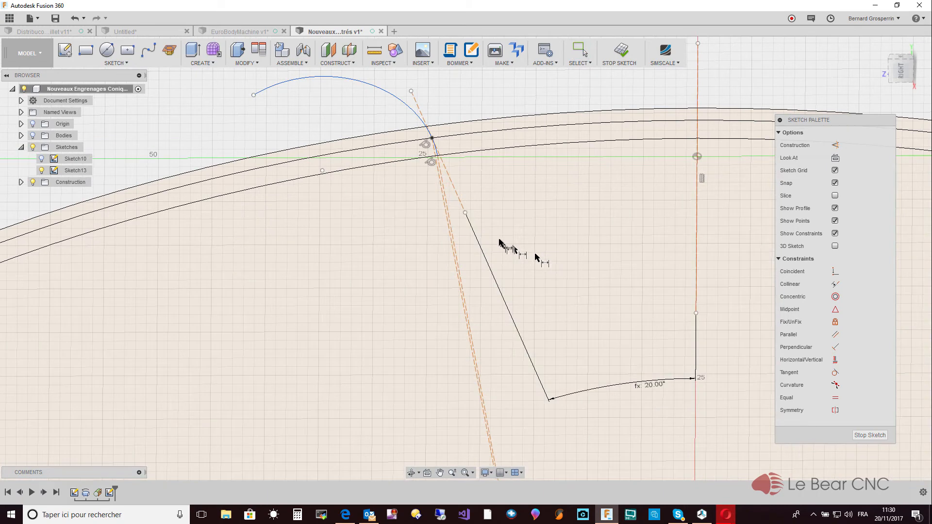
left_click(443, 209)
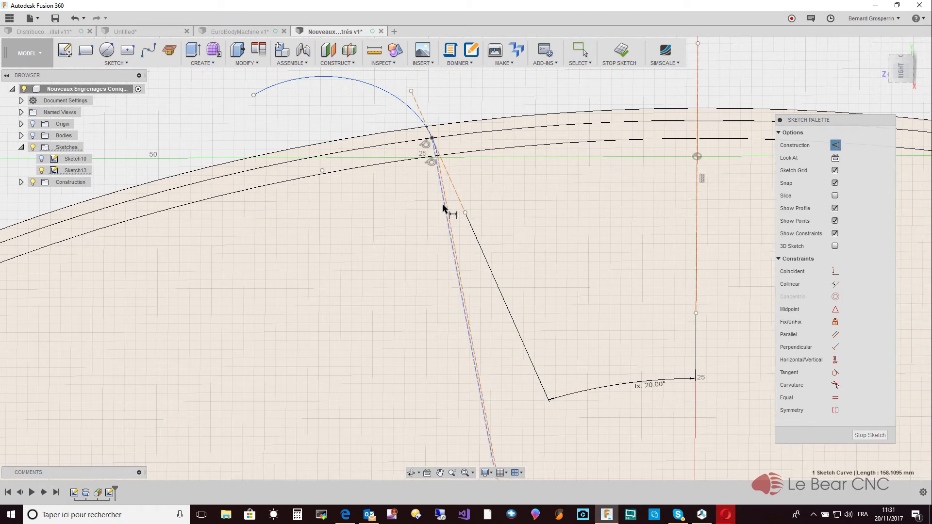
left_click(696, 215)
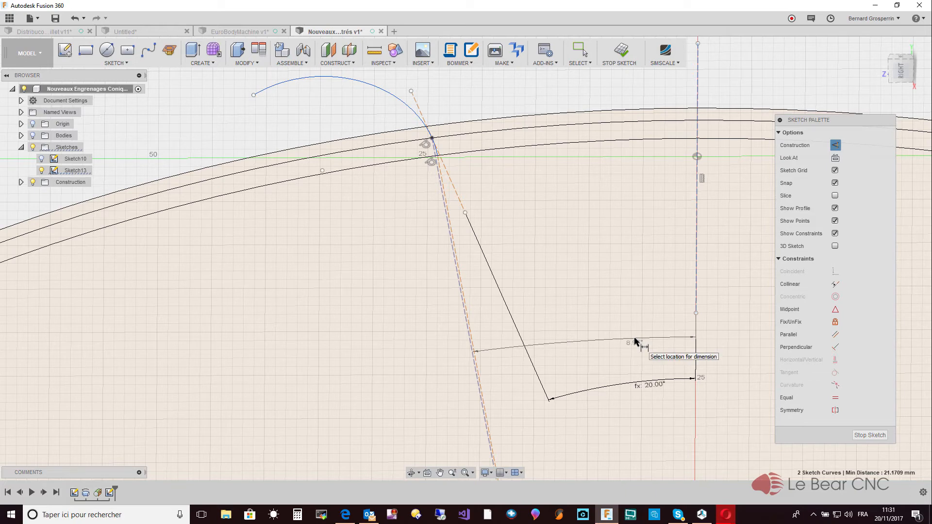
left_click(635, 341)
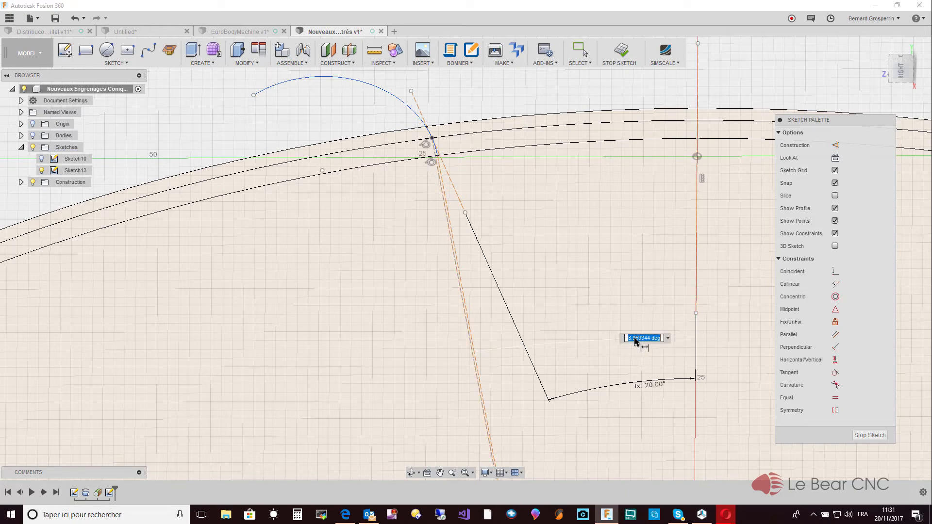
type("38")
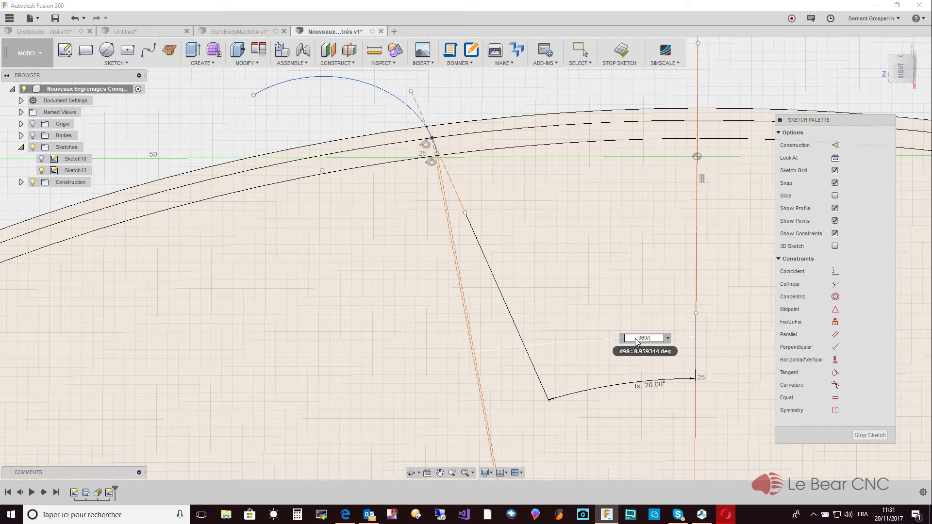
type("e")
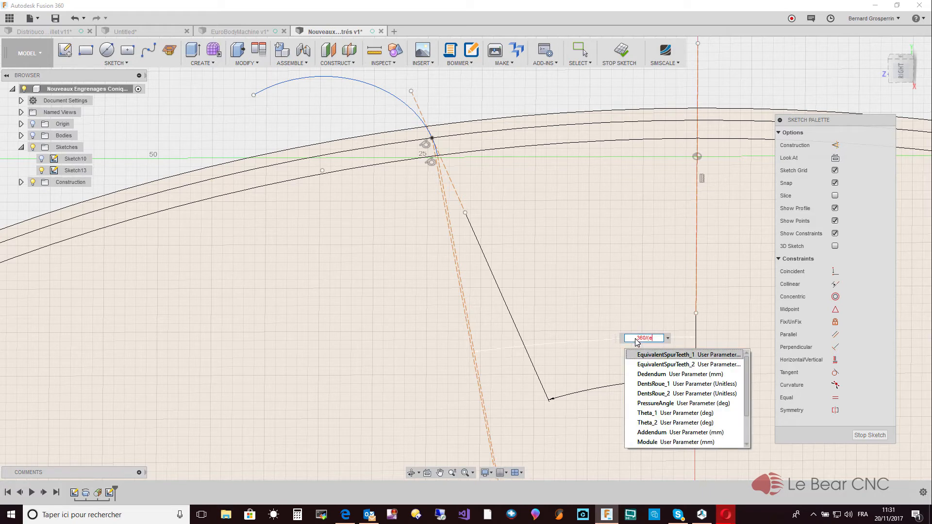
left_click(660, 355)
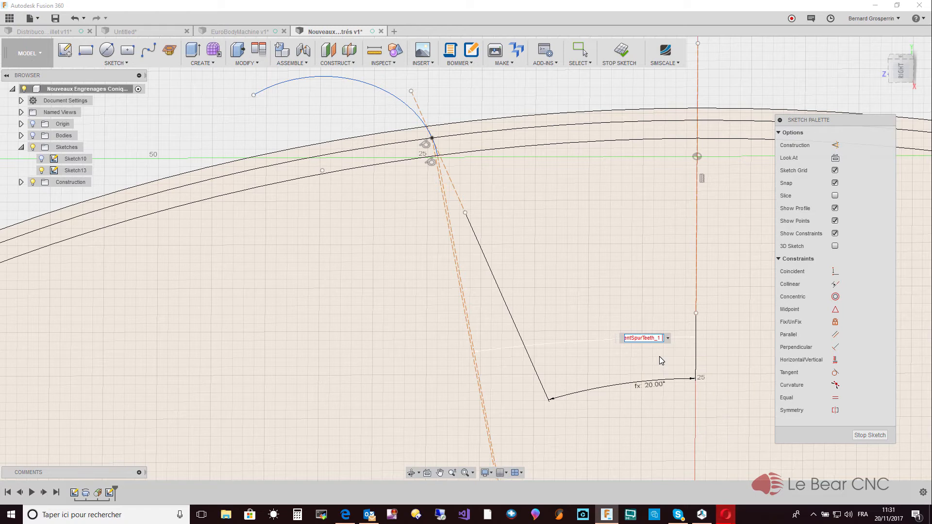
type("* 4")
key("Return")
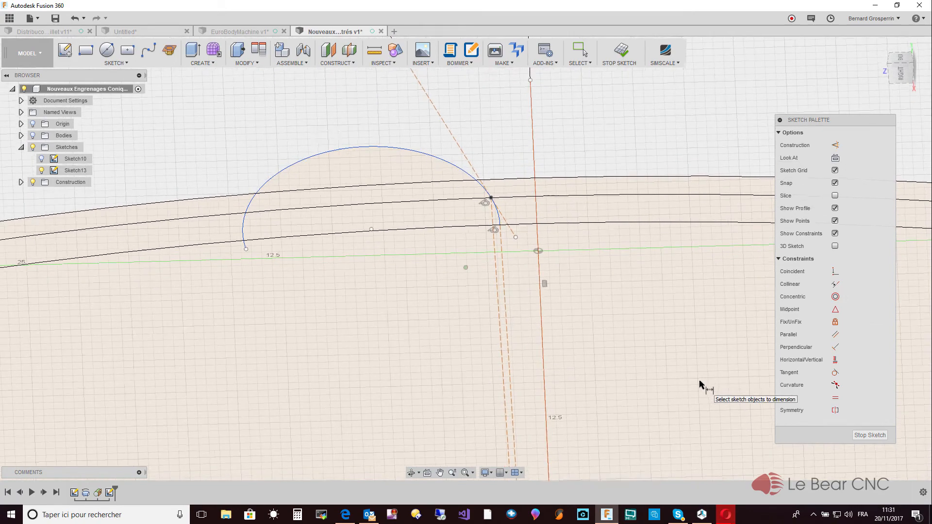
key("Escape")
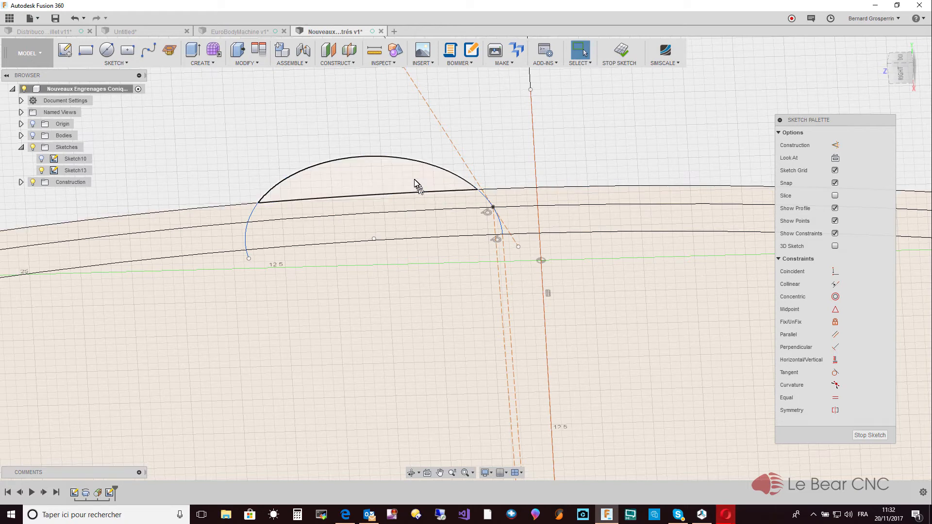
- Mirror the tooth flank arc about the vertical construction line
left_click(127, 63)
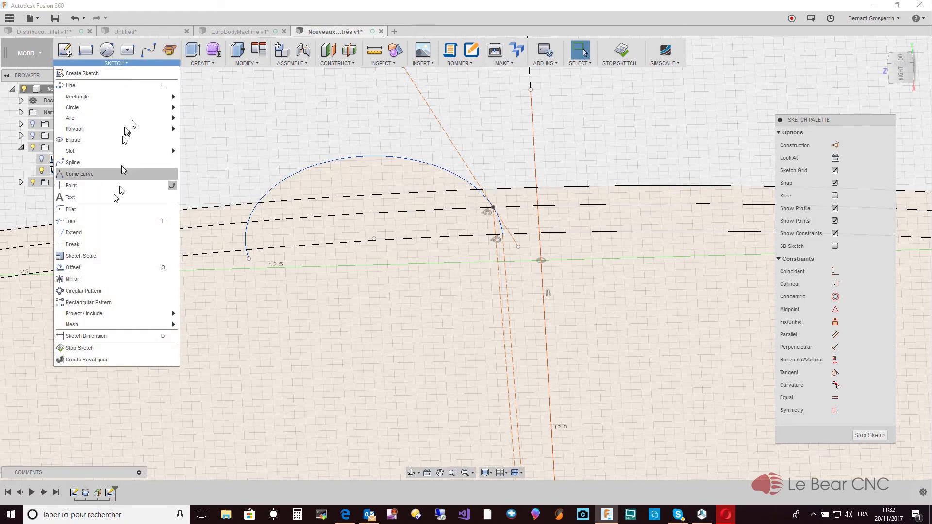
left_click(100, 279)
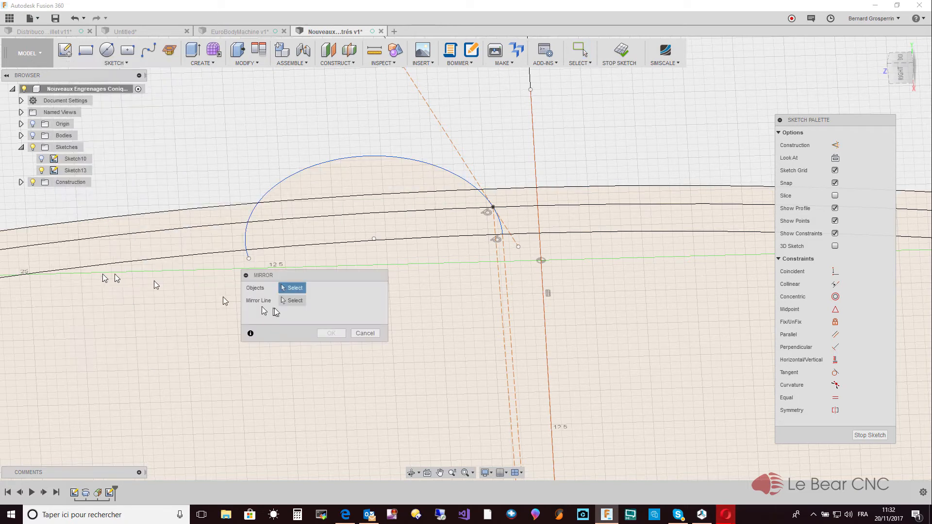
left_click(500, 225)
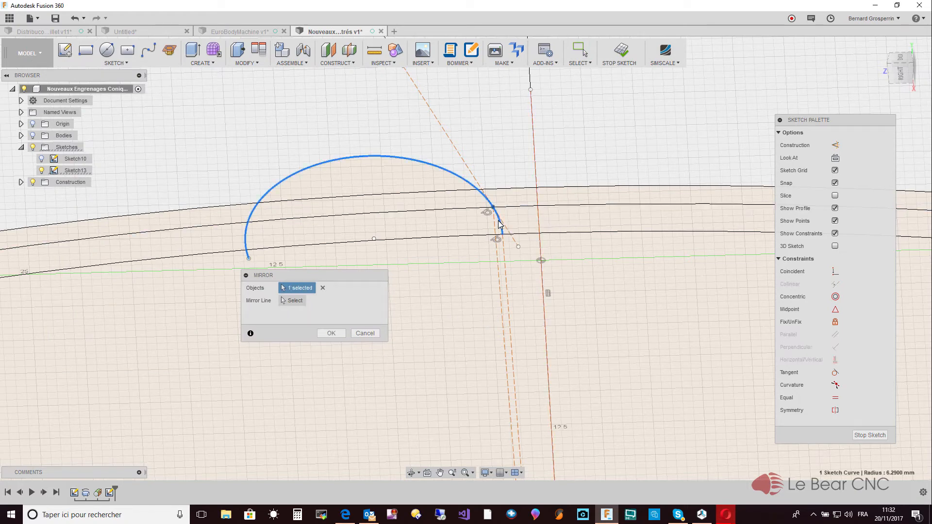
left_click(538, 223)
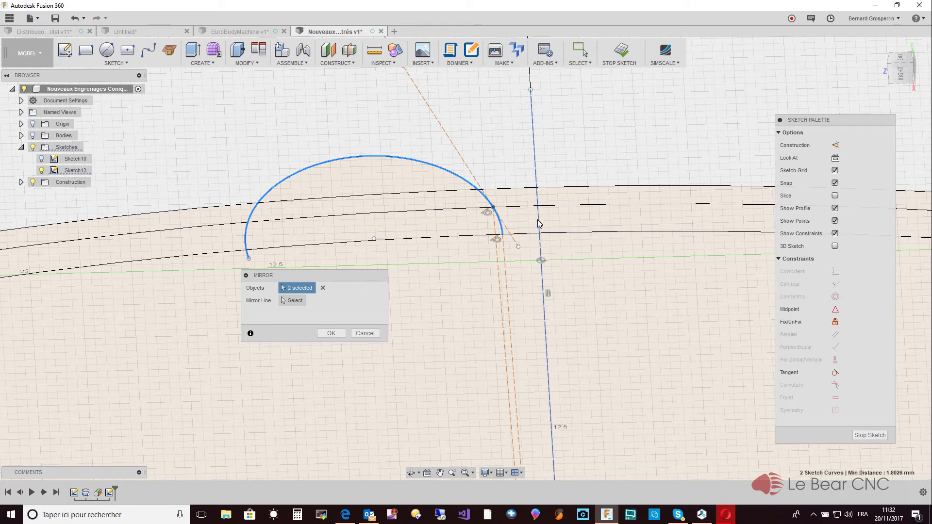
left_click(323, 290)
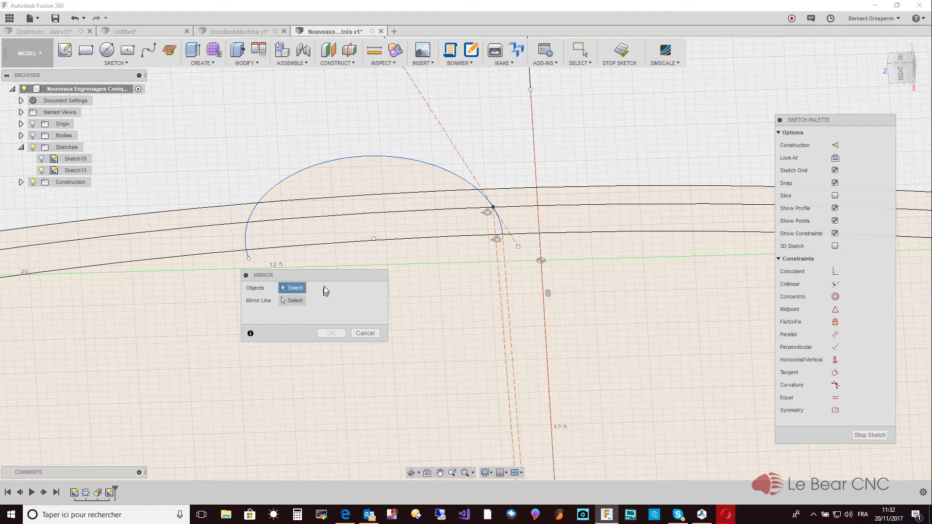
left_click(384, 156)
left_click(302, 302)
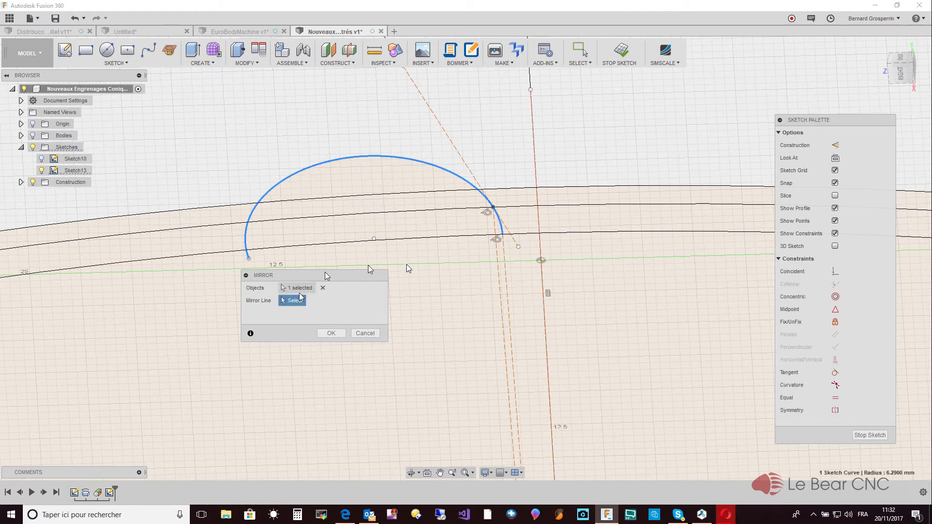
left_click(537, 210)
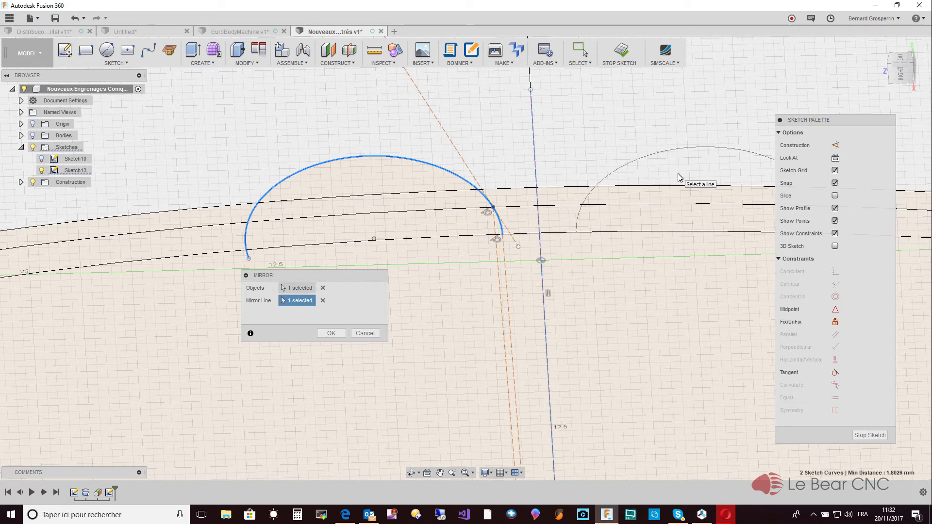
left_click(335, 332)
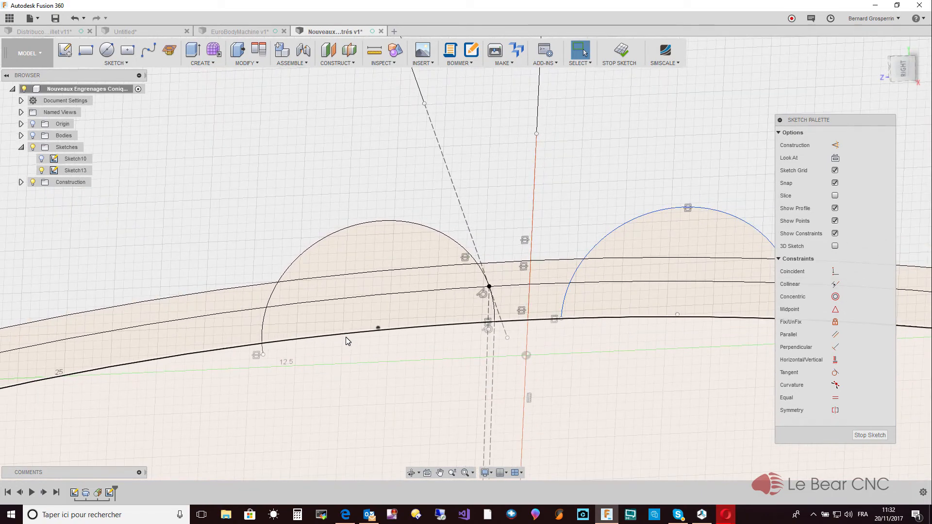
- Trim the original flank arc's far end back to the outermost circle
key("t")
left_click(348, 337)
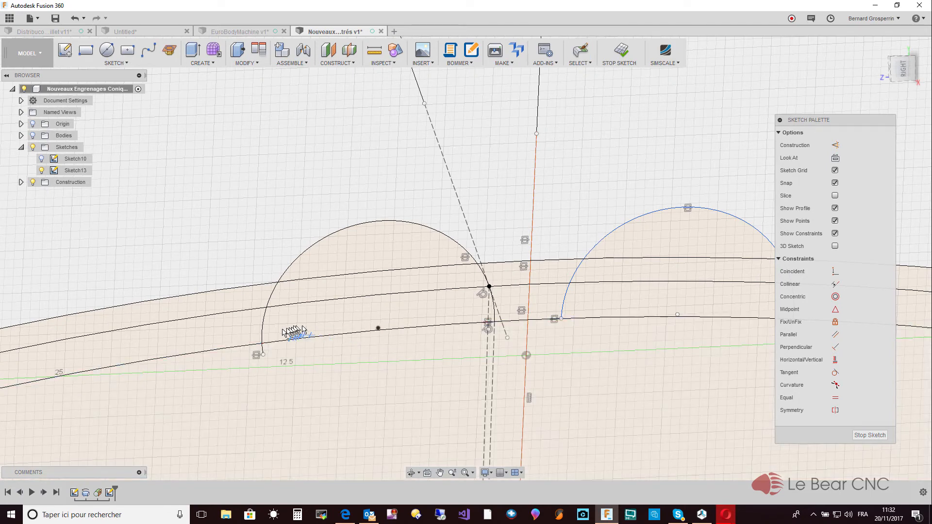
left_click(264, 335)
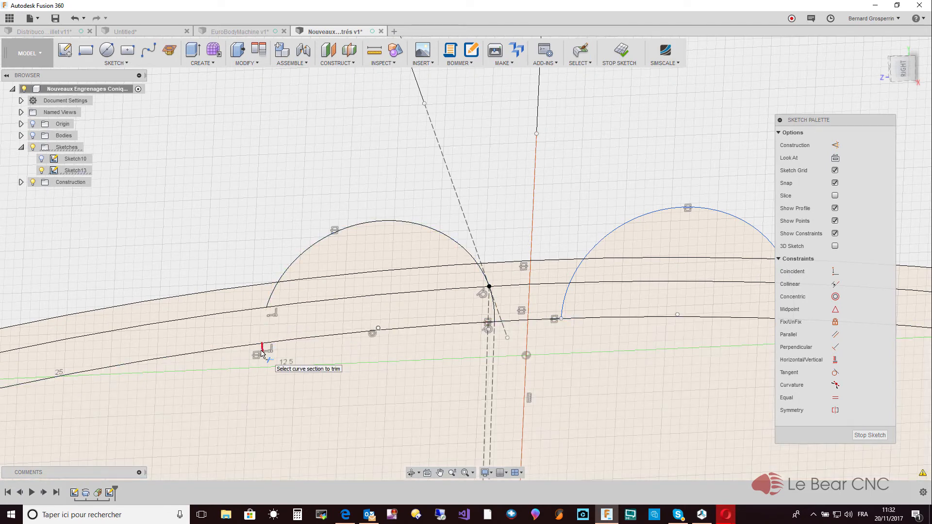
left_click(272, 297)
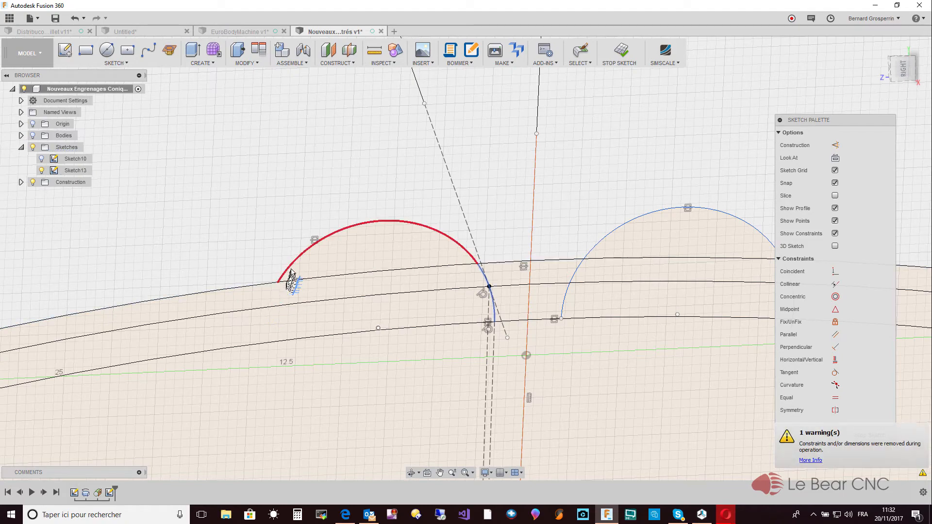
- Trim the original arc's bulge outside the outermost circle, and the mirrored arc's bulge and far side, leaving only the two facing flanks
left_click(292, 276)
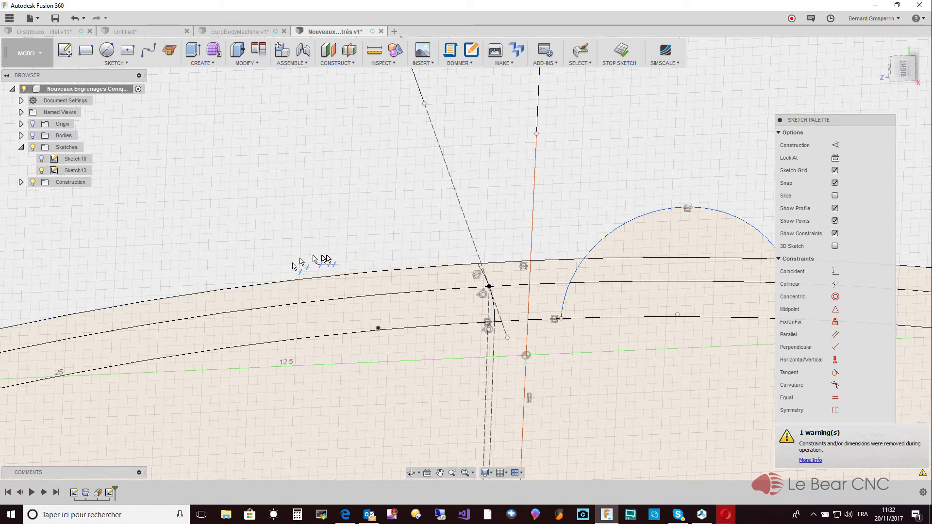
left_click(602, 254)
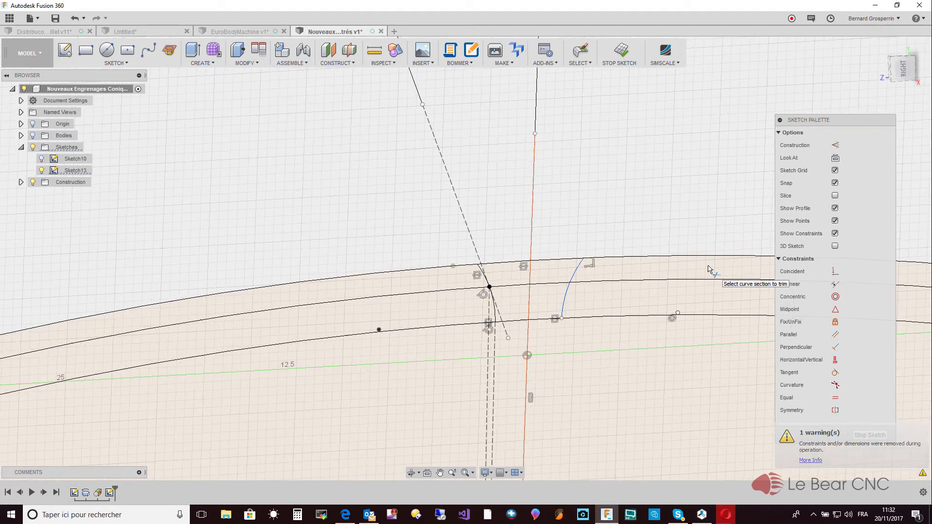
scroll(709, 266, "down", 2)
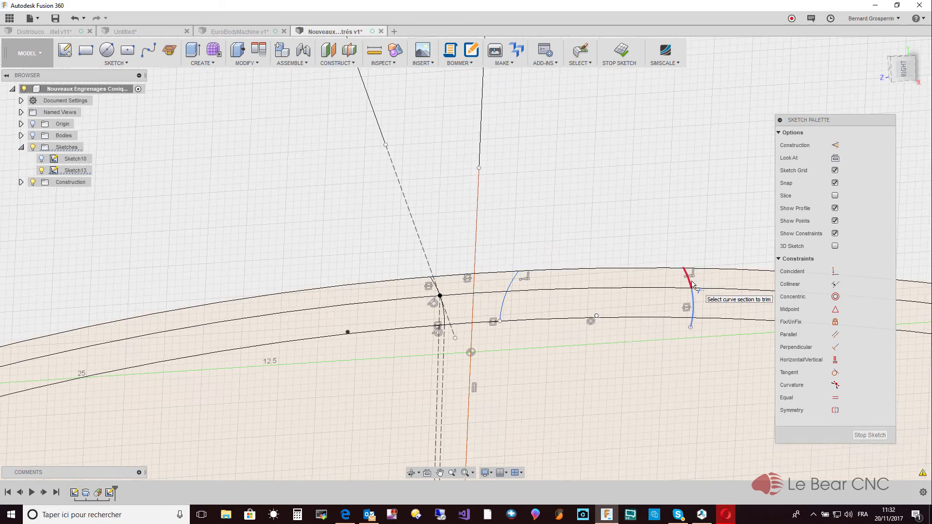
left_click(693, 285)
left_click(694, 305)
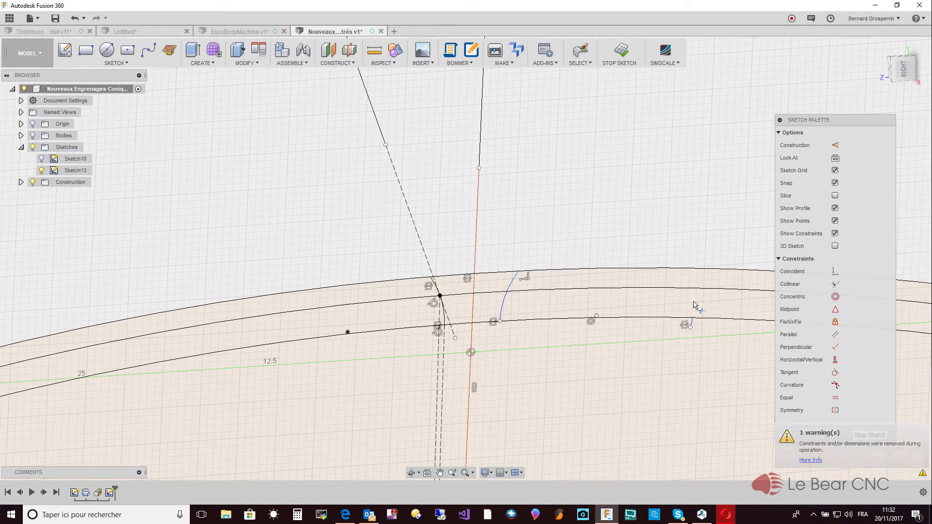
left_click(692, 322)
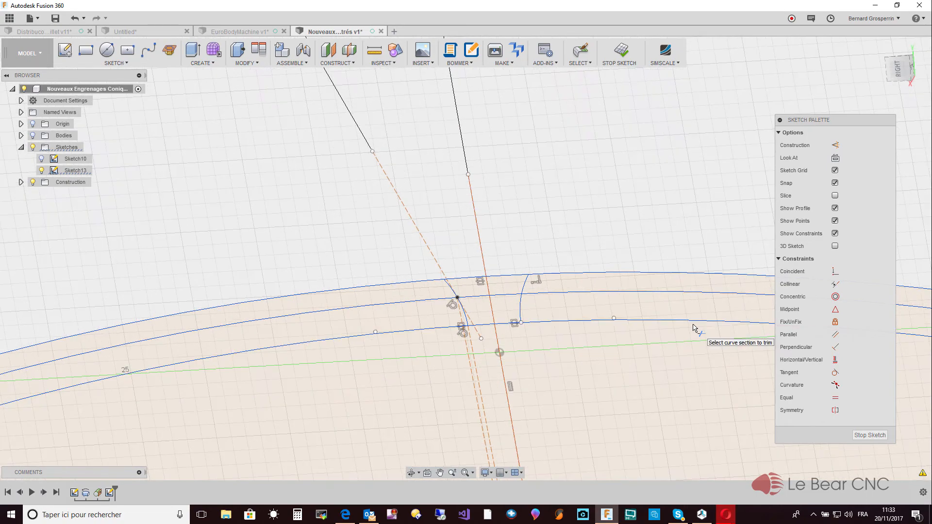
key("Escape")
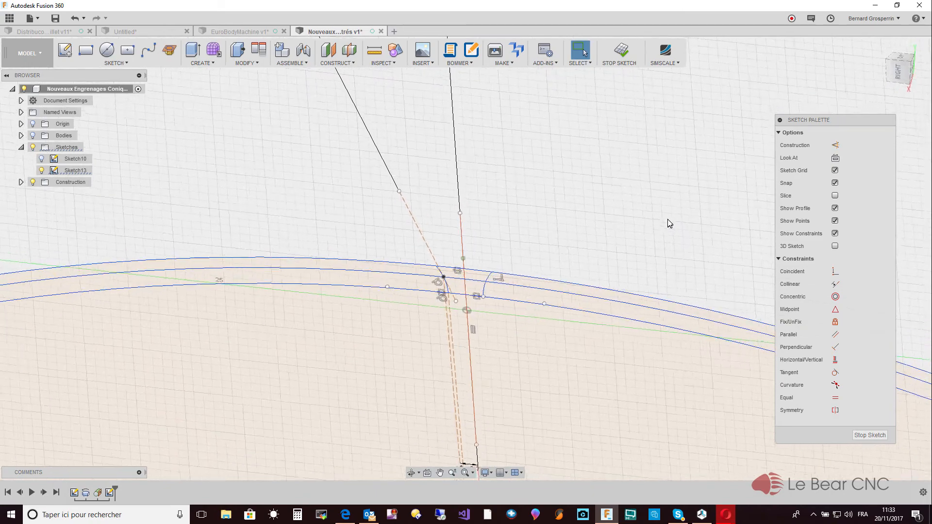
- Undo the last trims to restore the original arc's outer bulge and the whole mirrored arc
left_click(902, 65)
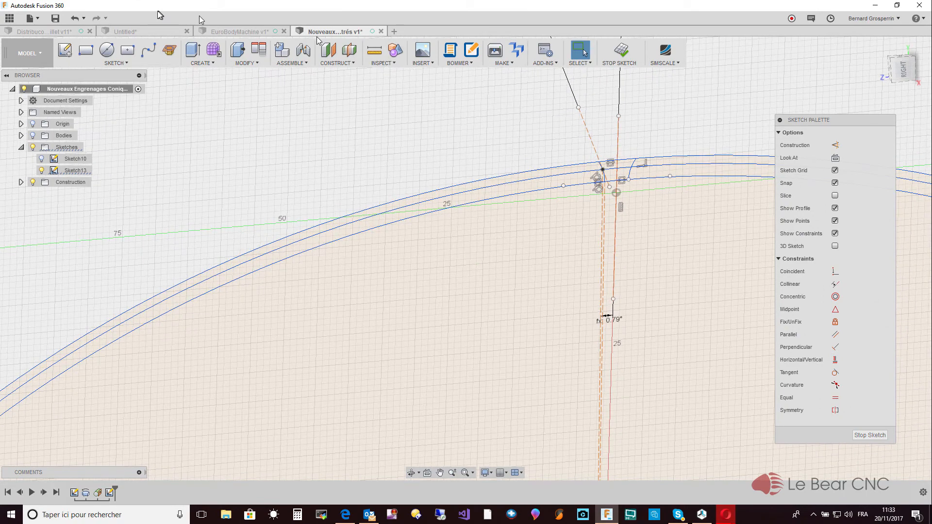
left_click(74, 19)
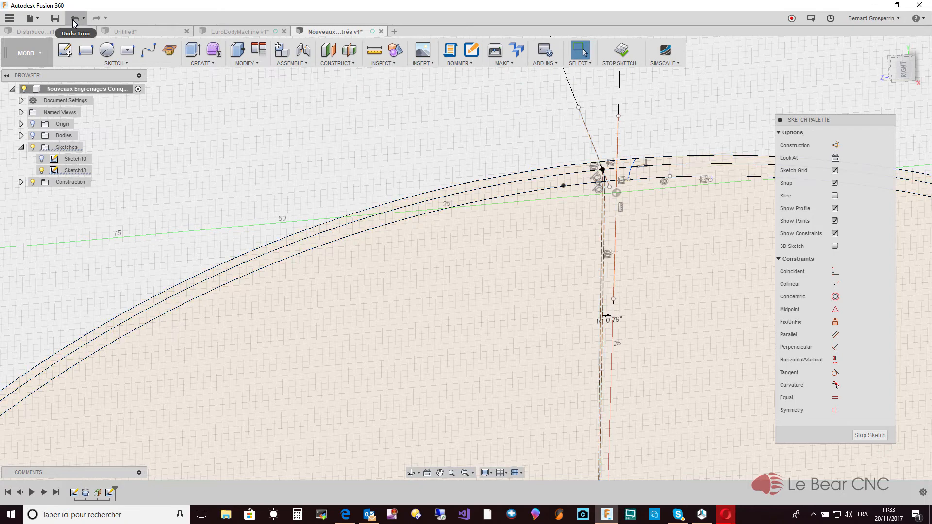
left_click(75, 19)
left_click(75, 20)
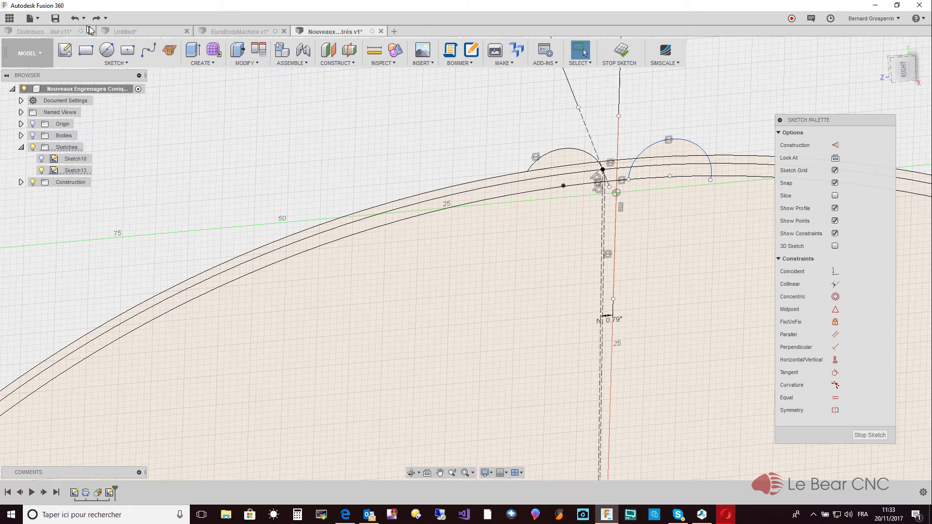
- Draw a center-point arc centred on the gear circles' centre, joining the original and mirrored flank arcs just outside the outermost circle
left_click(116, 63)
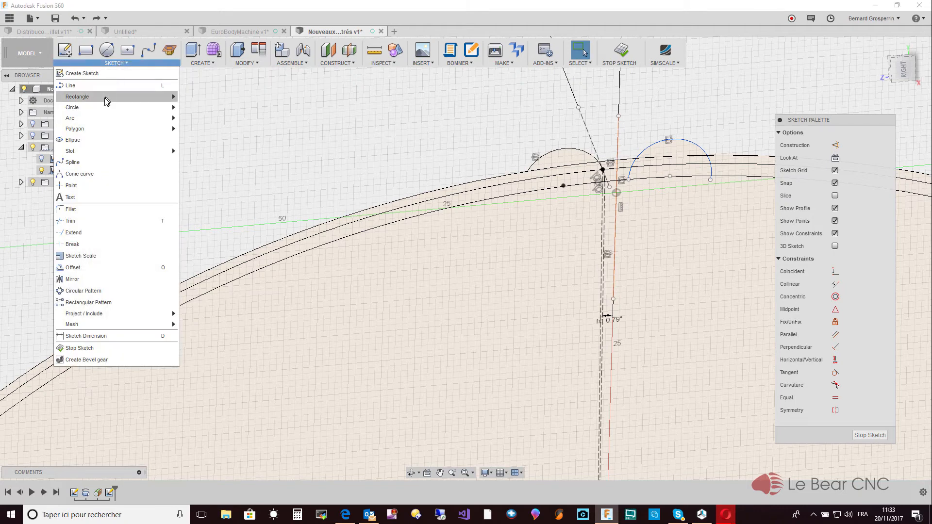
mouse_move(146, 118)
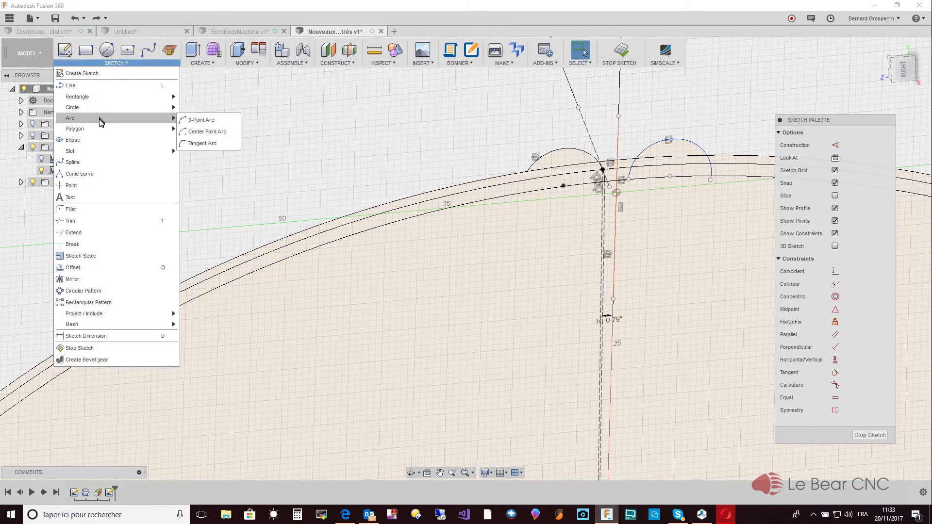
left_click(196, 131)
scroll(323, 281, "down", 3)
scroll(435, 423, "down", 4)
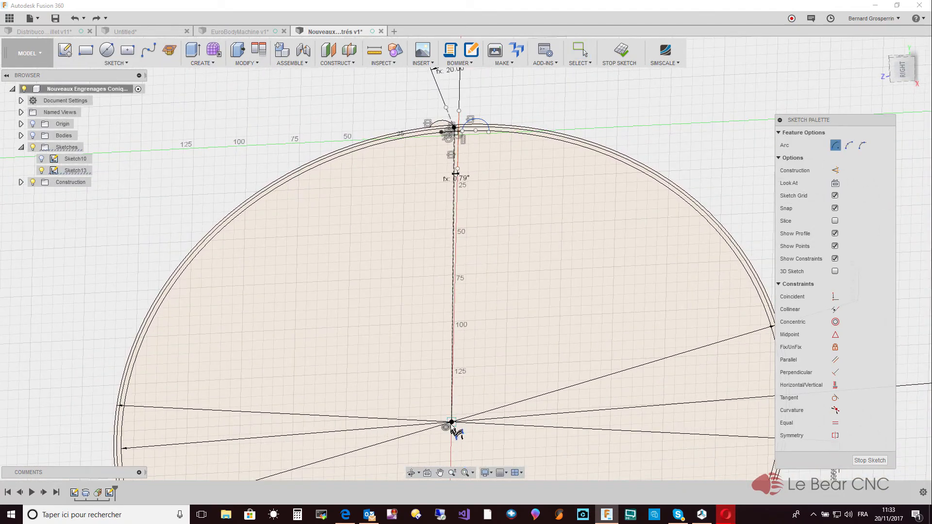
left_click(453, 426)
scroll(473, 122, "up", 5)
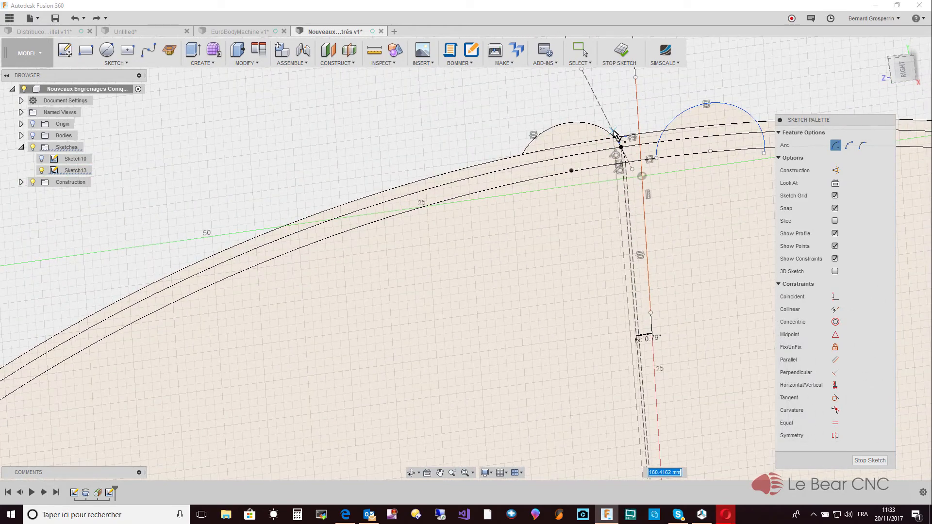
scroll(607, 160, "up", 3)
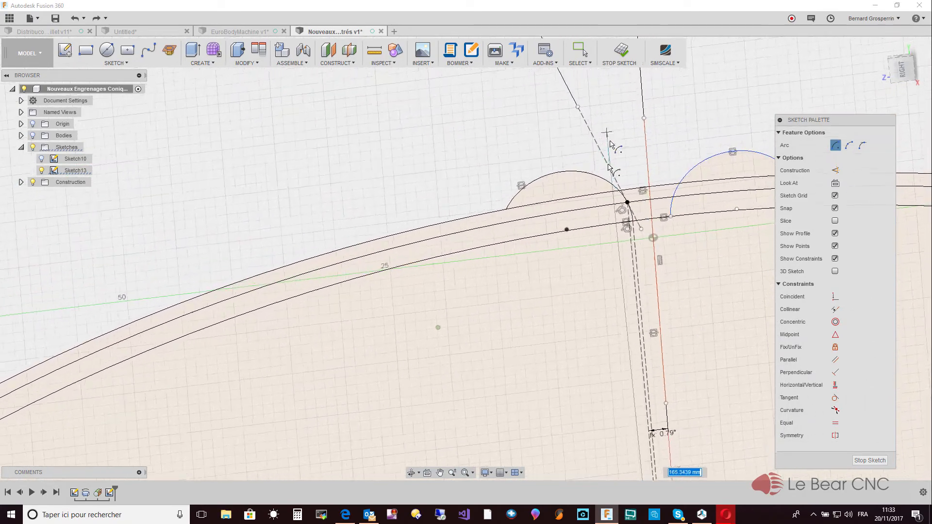
left_click(626, 210)
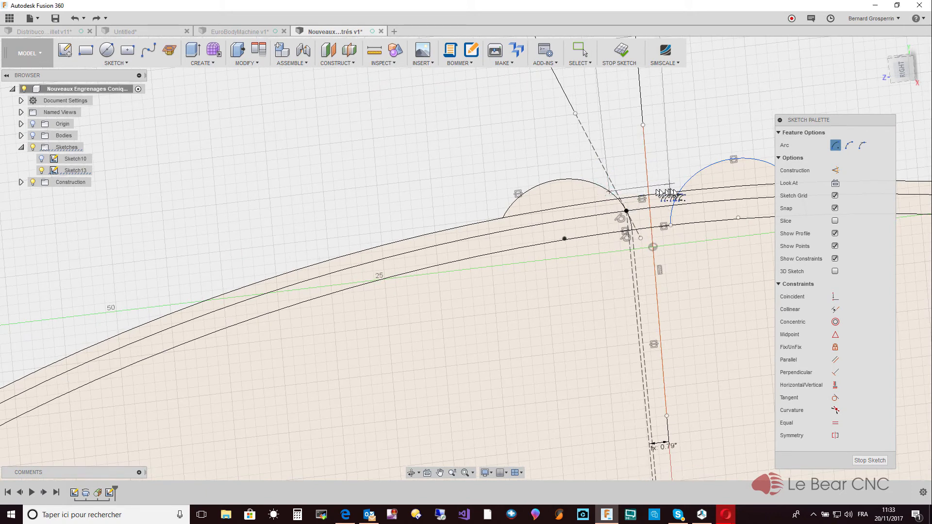
left_click(687, 185)
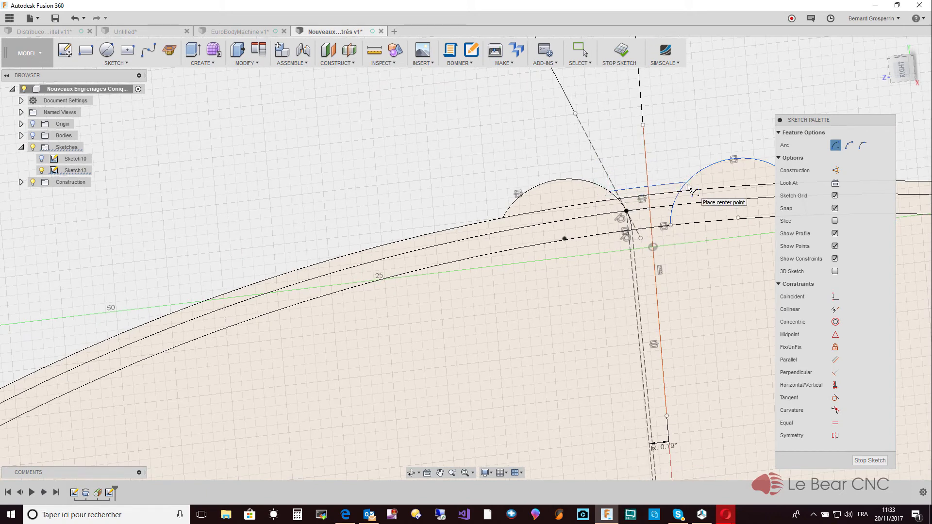
key("Escape")
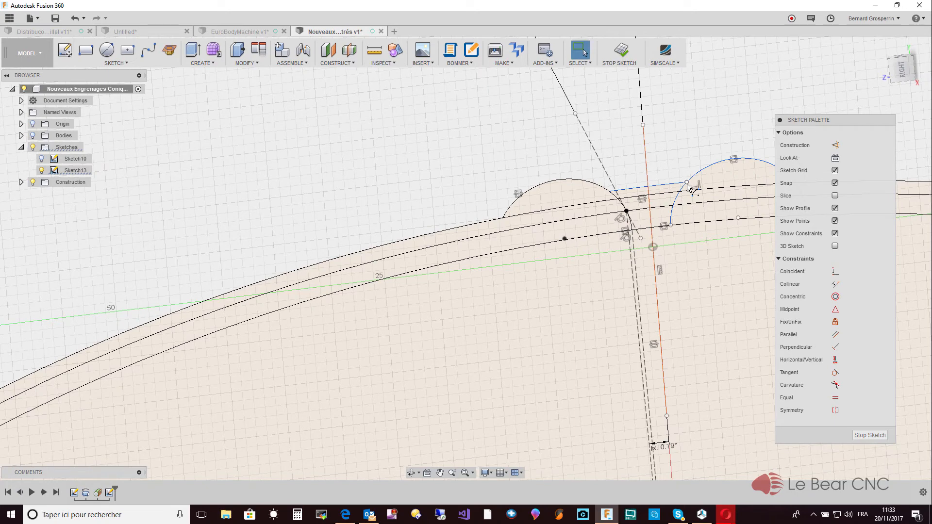
- Trim both flank arcs' bulges beyond the connecting arc, plus the mirrored arc's far side, leaving only the two facing flanks
key("t")
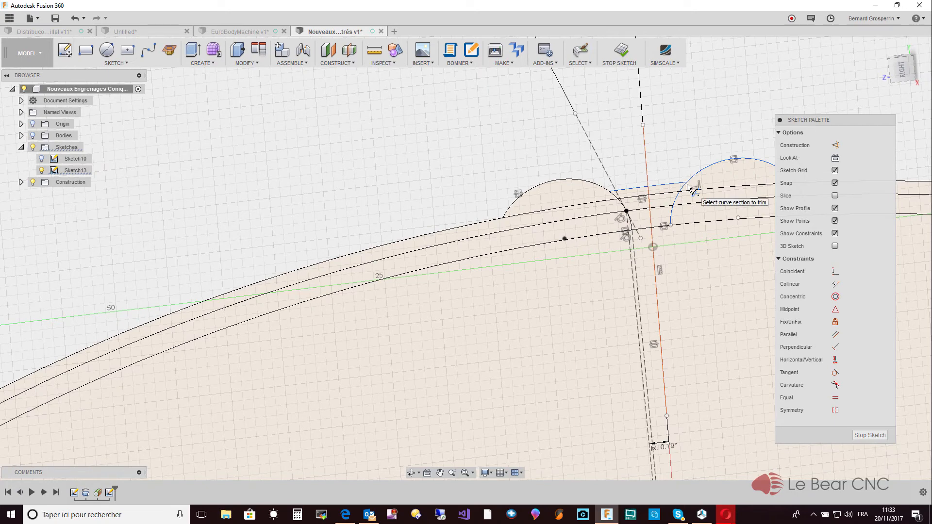
left_click(597, 186)
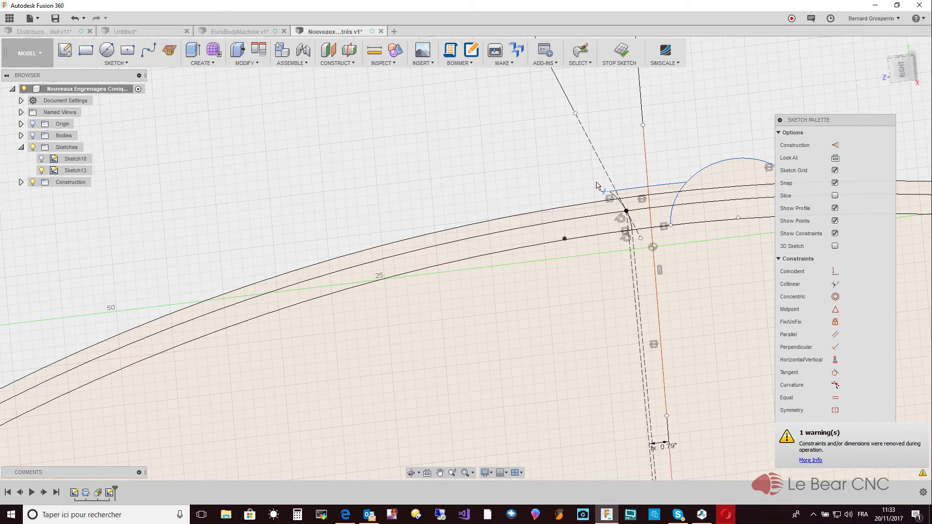
left_click(717, 170)
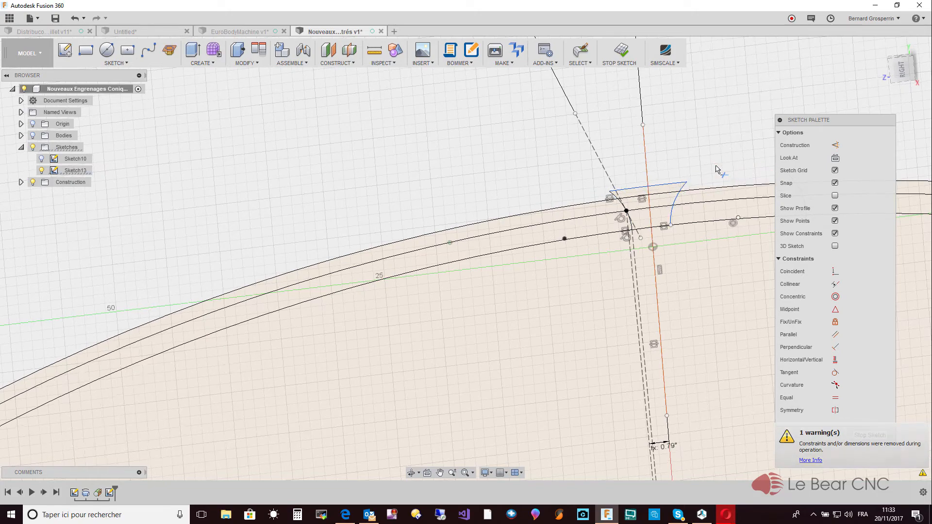
scroll(717, 170, "down", 1)
scroll(717, 168, "down", 1)
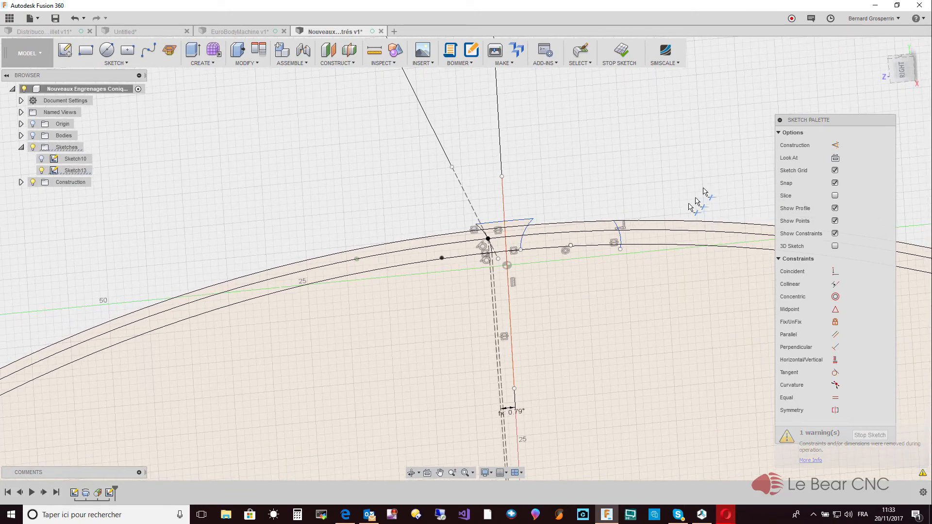
left_click(622, 237)
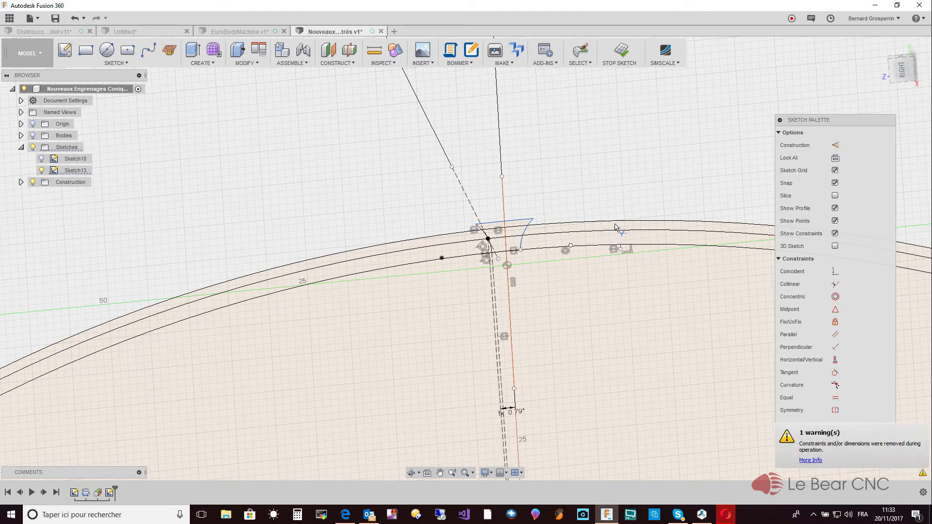
left_click(621, 247)
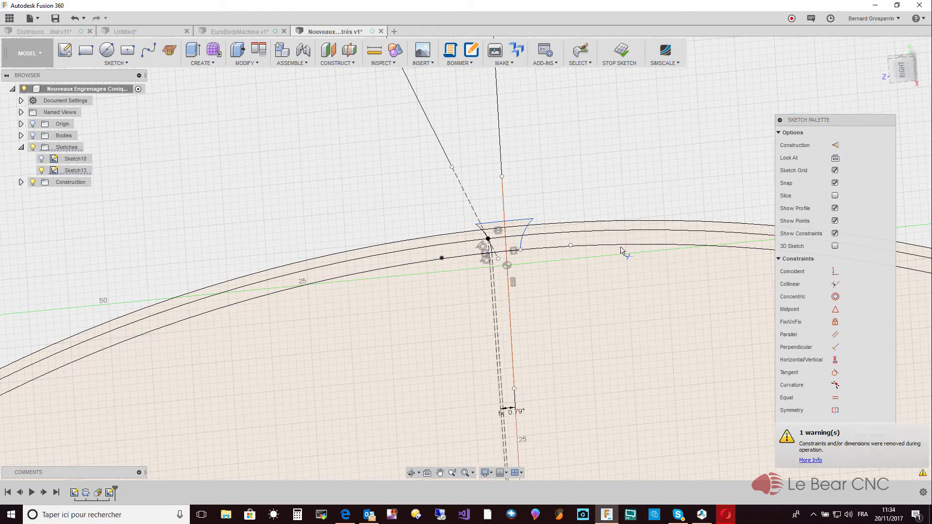
scroll(631, 214, "up", 3)
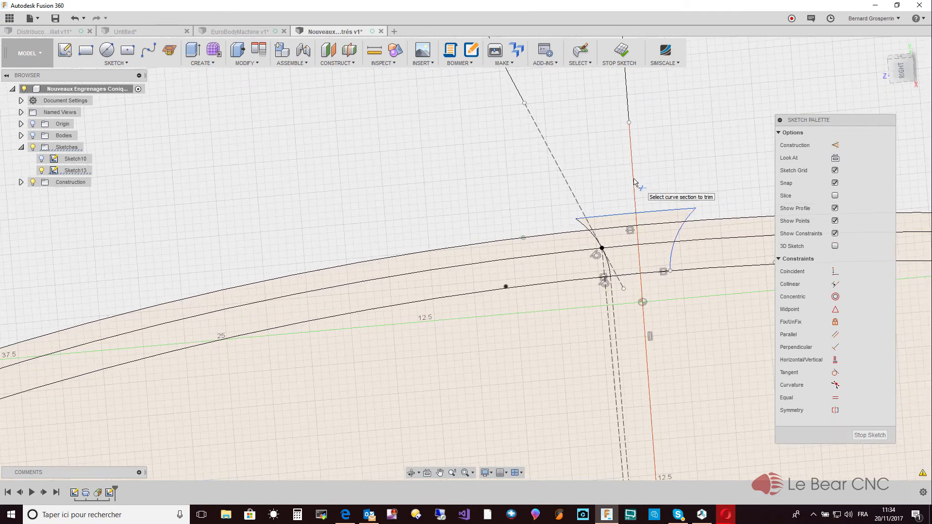
key("Escape")
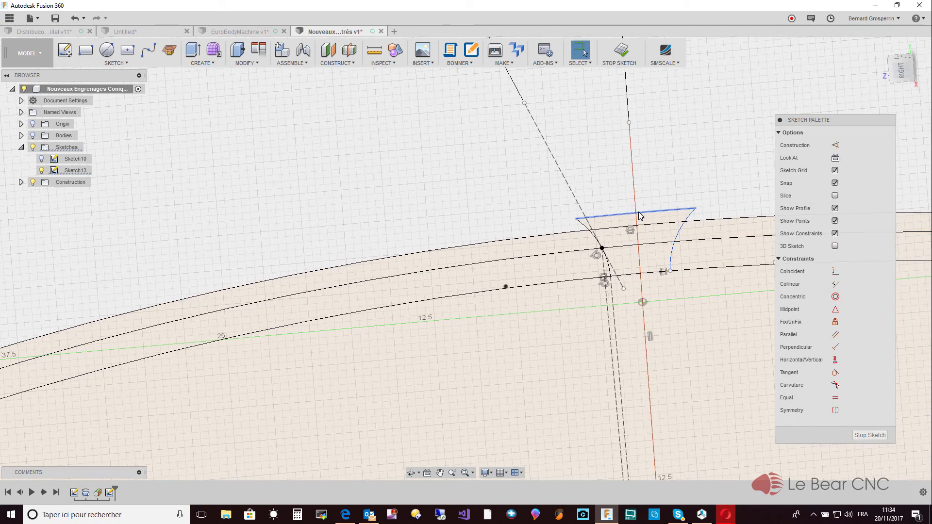
- Dimension the gap between the outermost circle and the connecting arc at 0.5 mm
key("d")
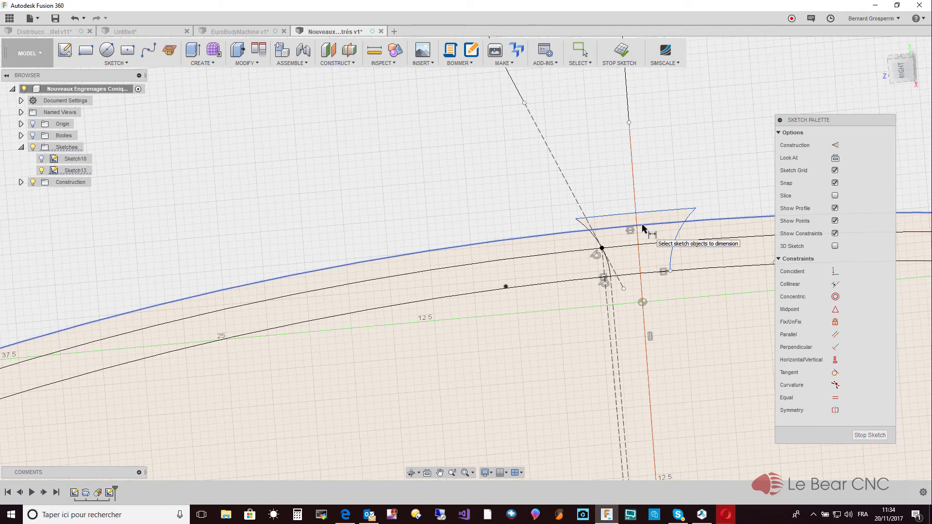
left_click(642, 227)
left_click(643, 214)
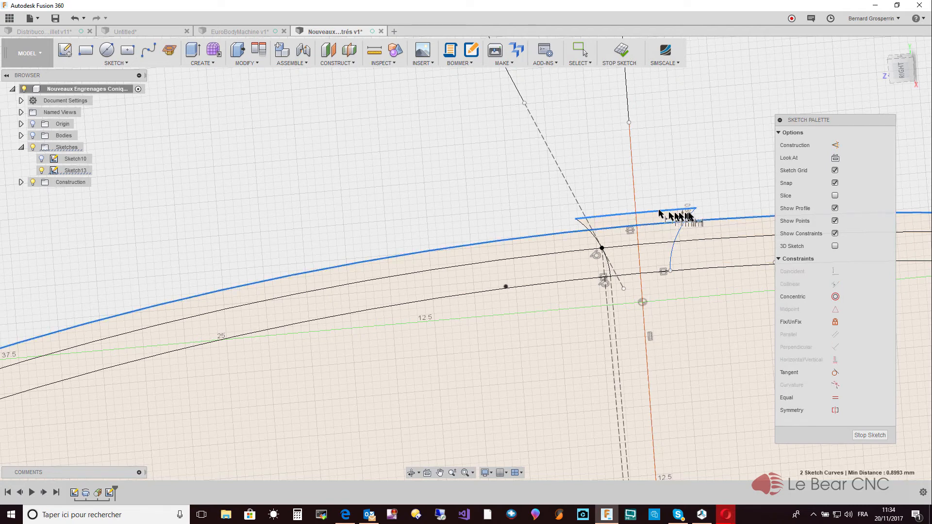
left_click(723, 207)
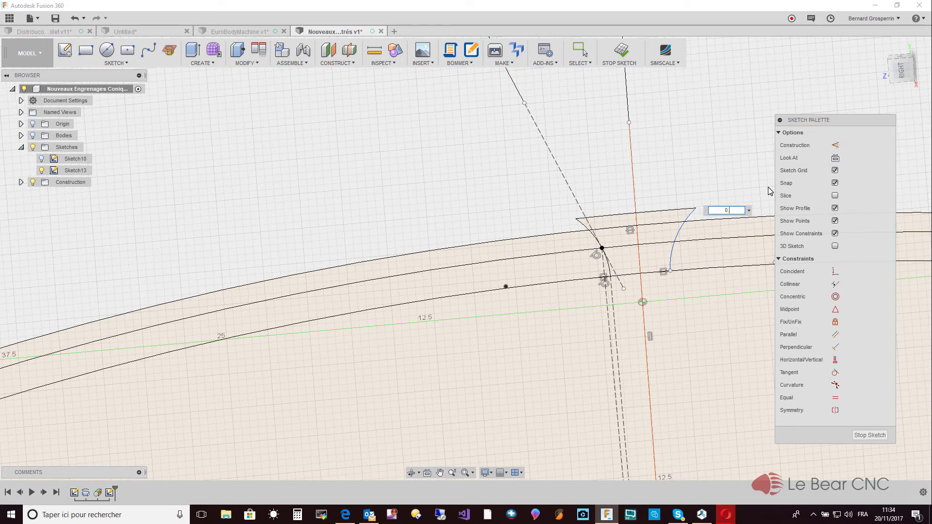
type("0.5")
key("Return")
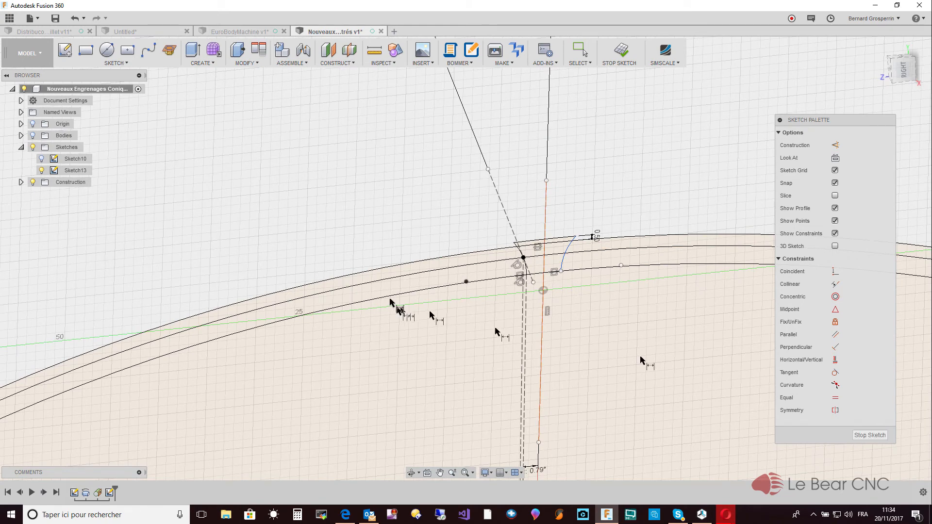
- Show the bodies and Sketch10 to check the tooth profile's height against the gear blank
left_click(33, 136)
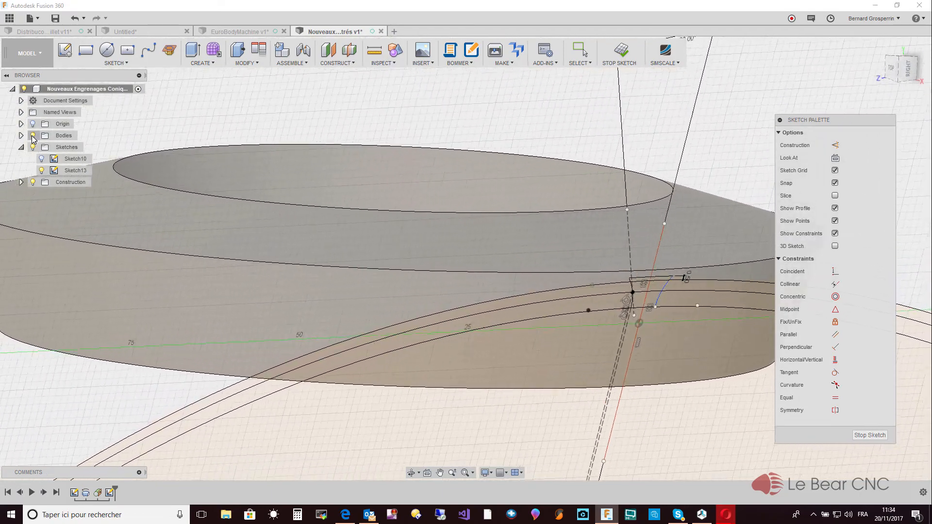
left_click(43, 159)
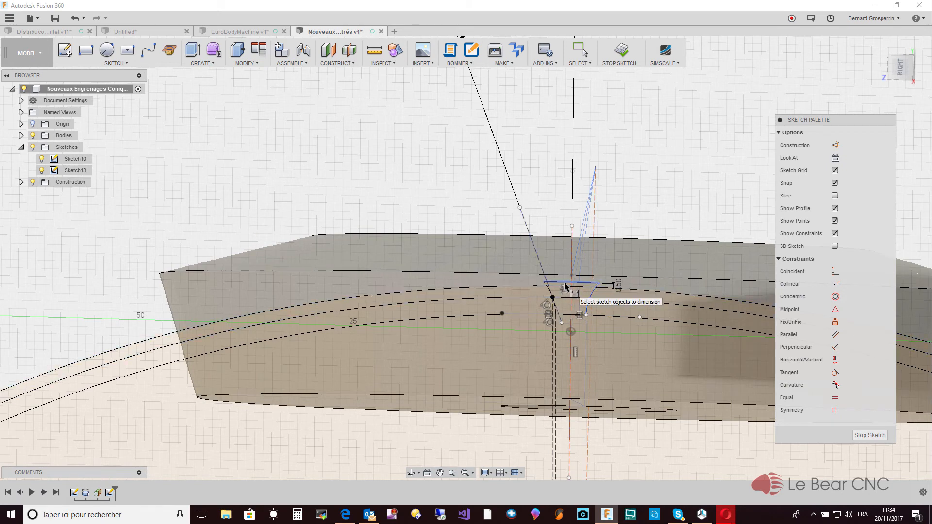
key("Escape")
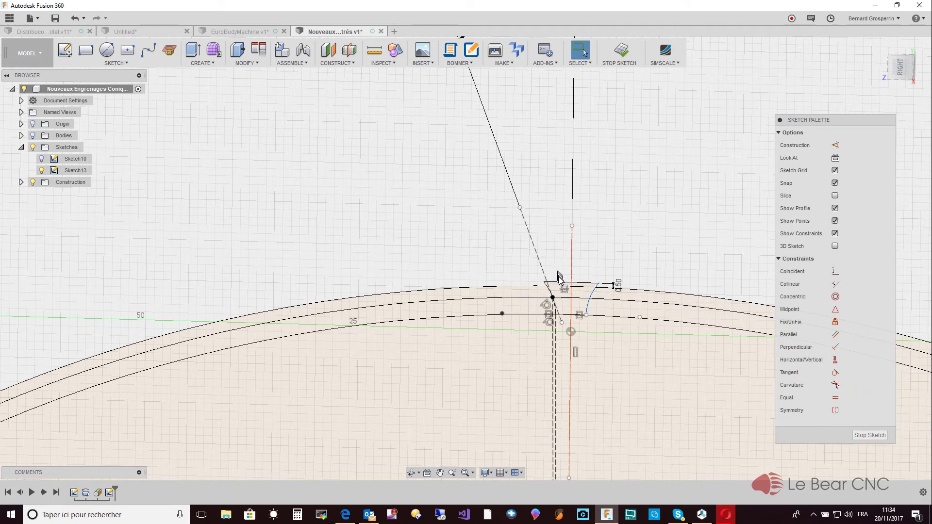
- Set the gap dimension between the outermost circle and the connecting arc to 2 mm
left_click(562, 285)
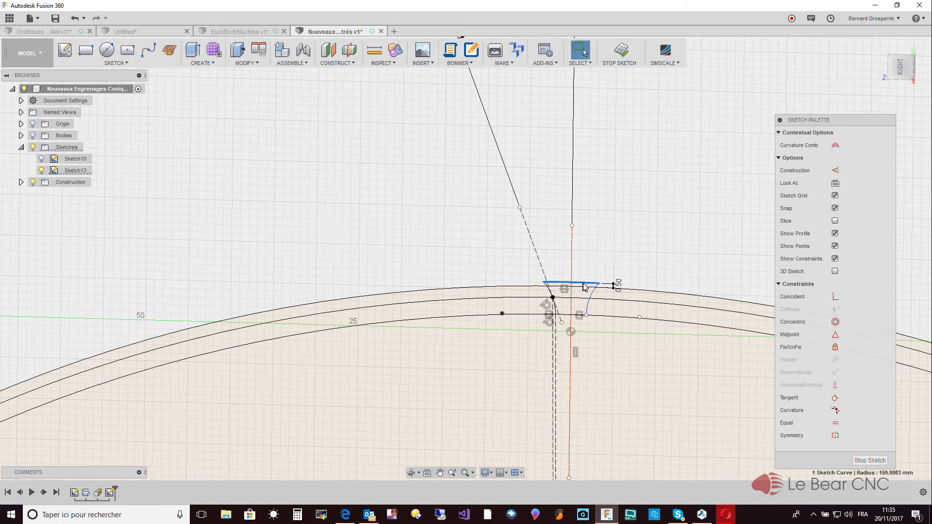
double_click(618, 287)
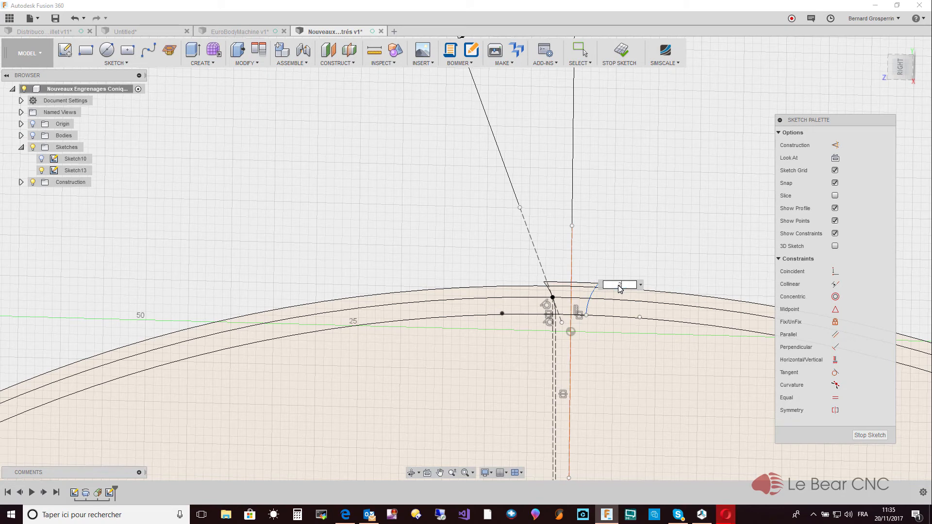
type("2")
key("Return")
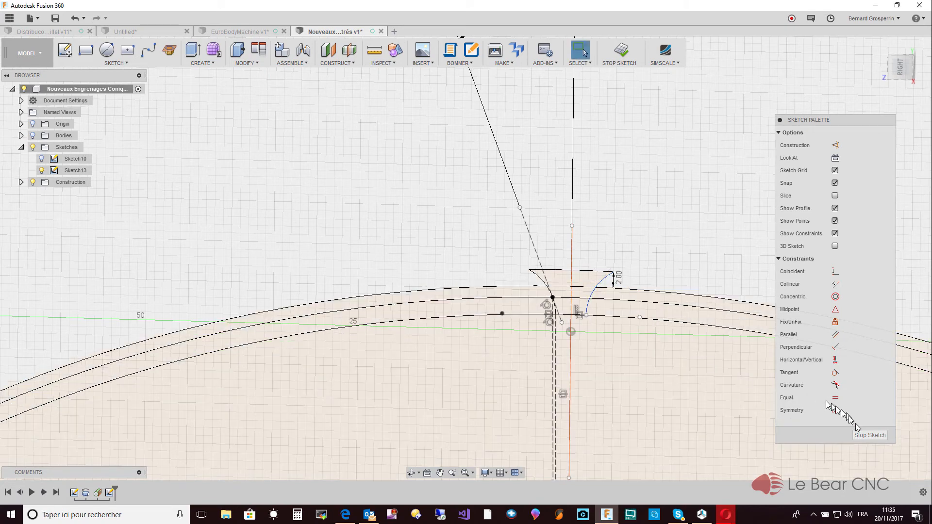
- Finish the tooth profile sketch and make the bodies and Sketch10 visible
left_click(864, 436)
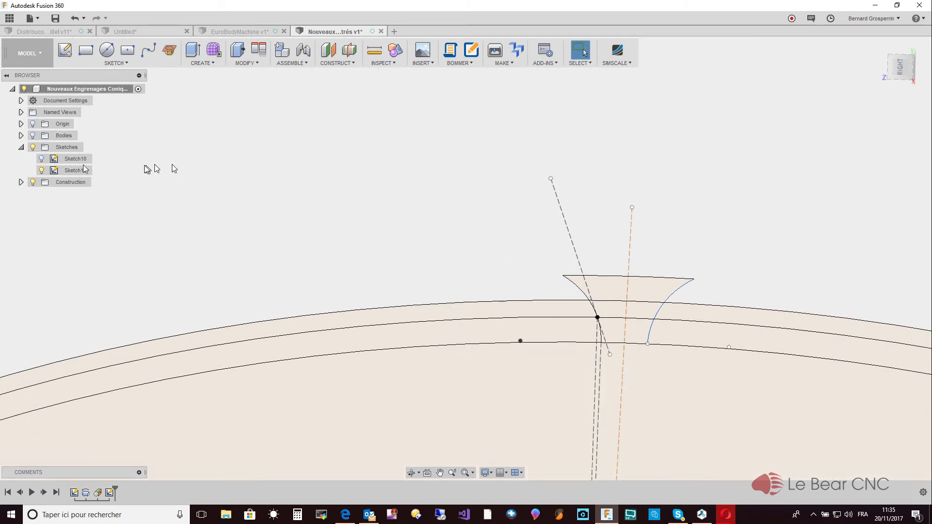
left_click(32, 136)
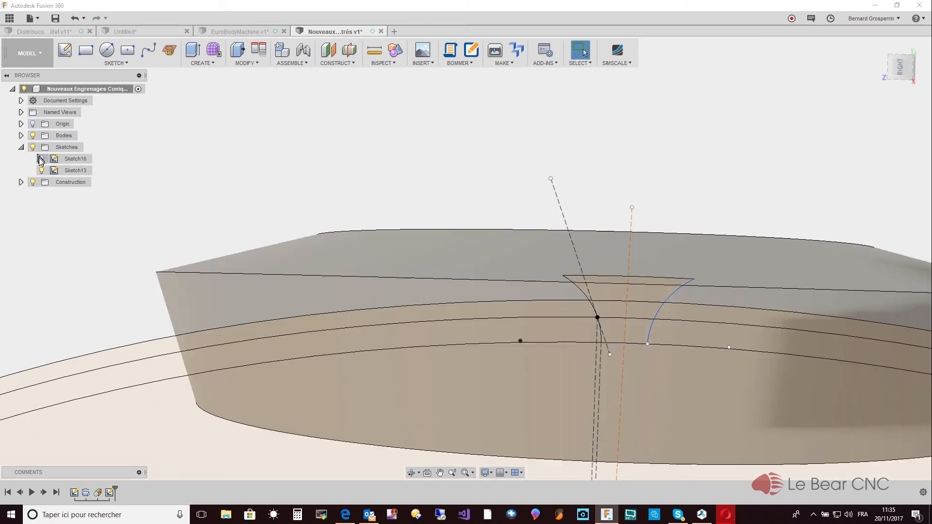
left_click(41, 159)
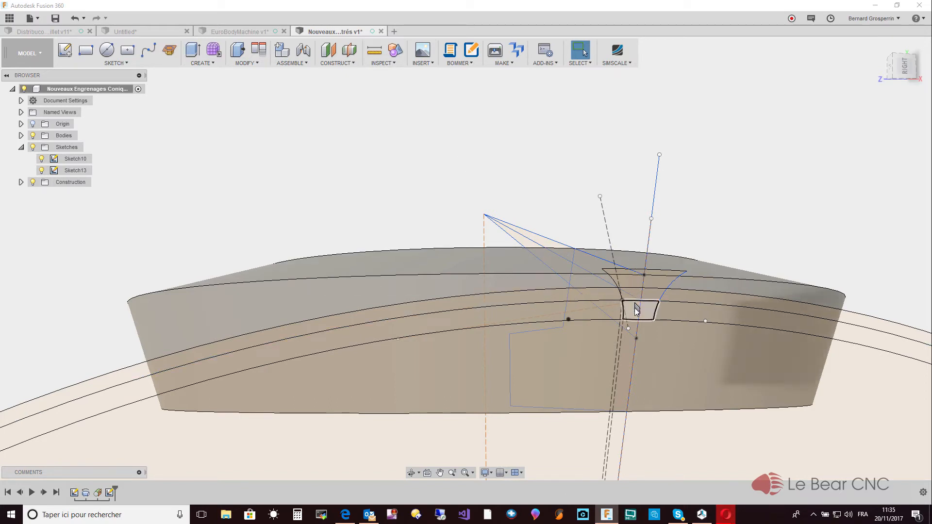
- Loft all regions of the tooth-gap profile in Sketch13 to the cone apex point, using the Cut operation through the gear blank
left_click(214, 64)
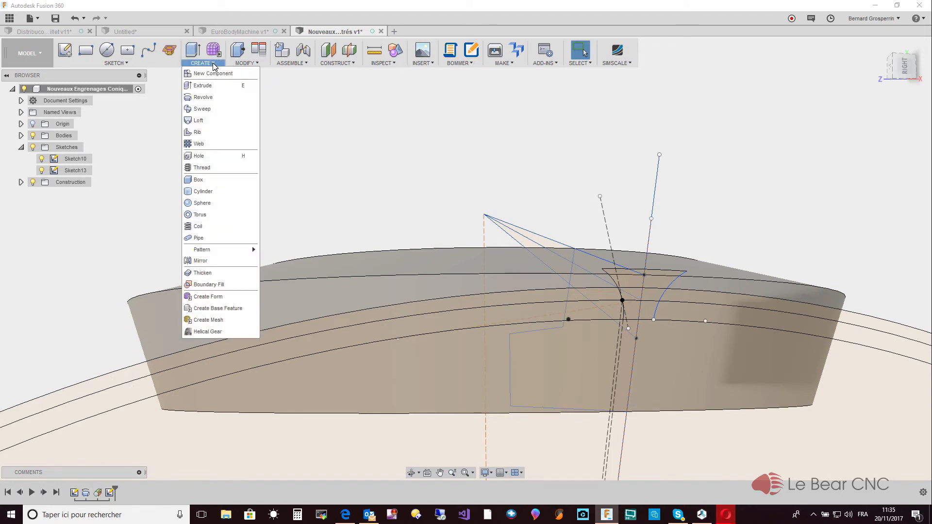
left_click(202, 120)
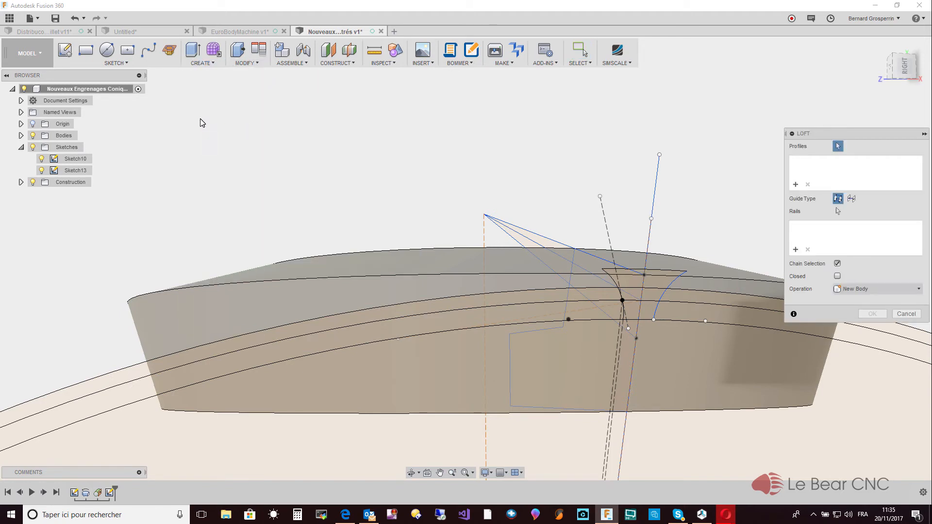
scroll(485, 334, "up", 3)
scroll(750, 361, "up", 1)
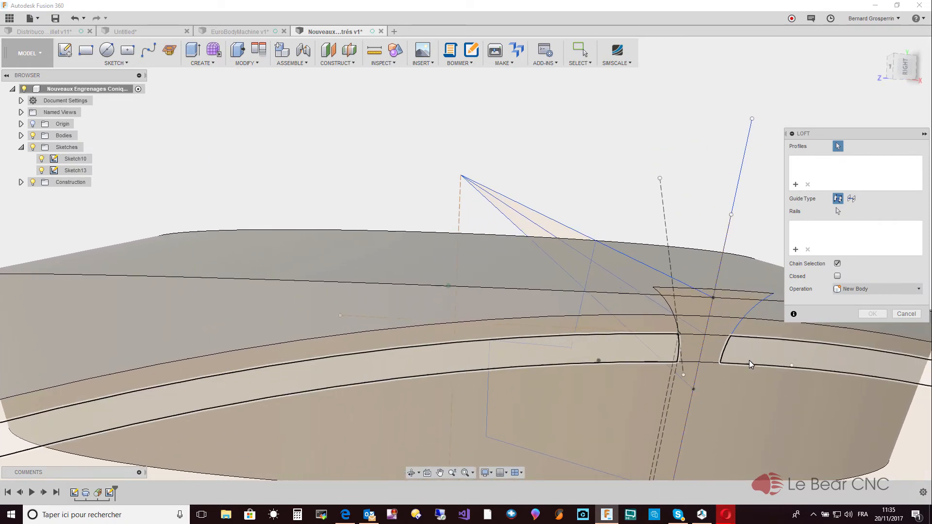
left_click(702, 347)
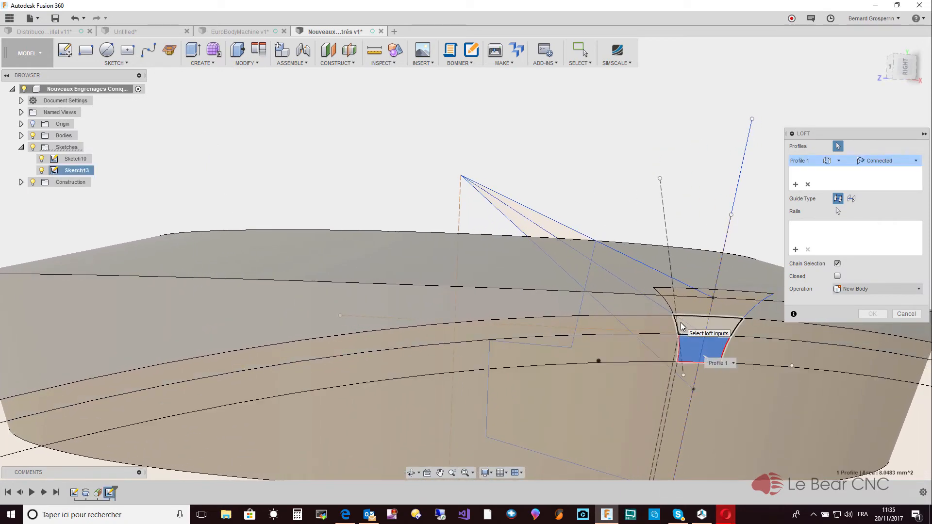
left_click(680, 303)
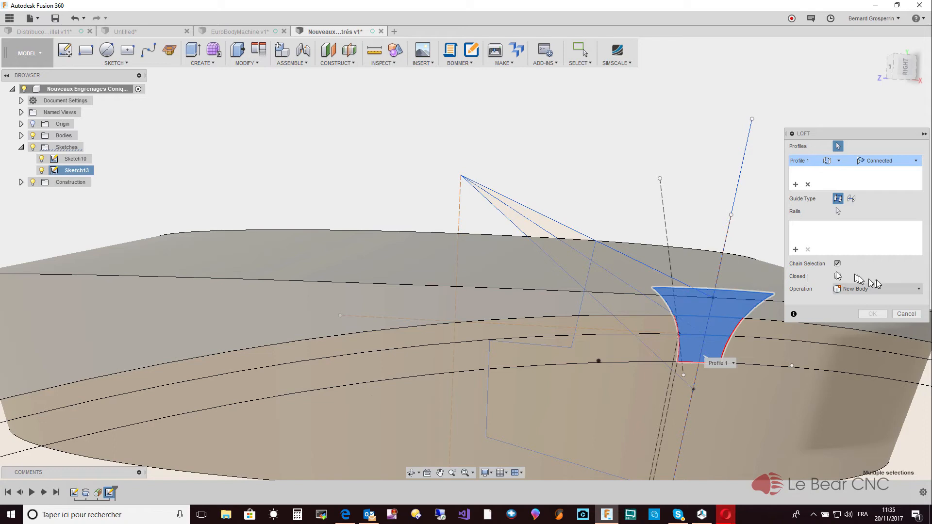
left_click(920, 290)
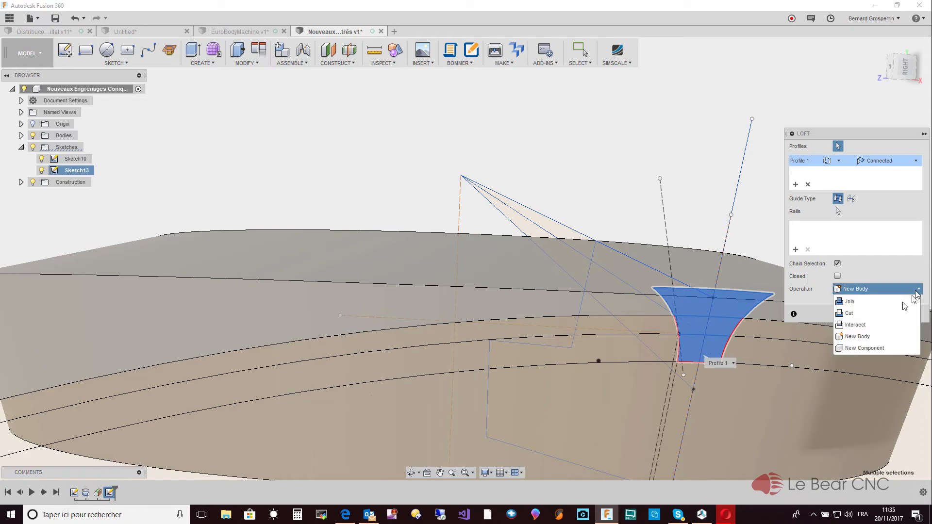
left_click(865, 313)
middle_click_drag(864, 312, 678, 196, "shift")
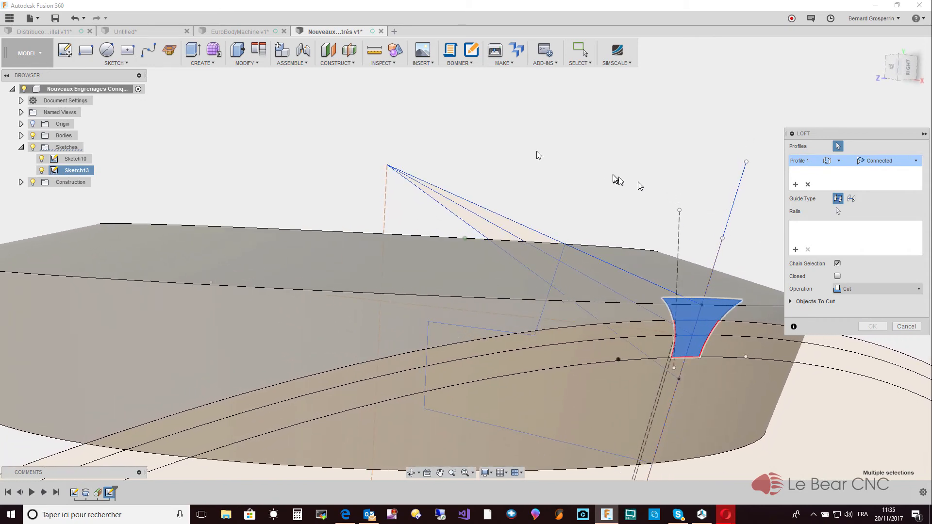
left_click(387, 166)
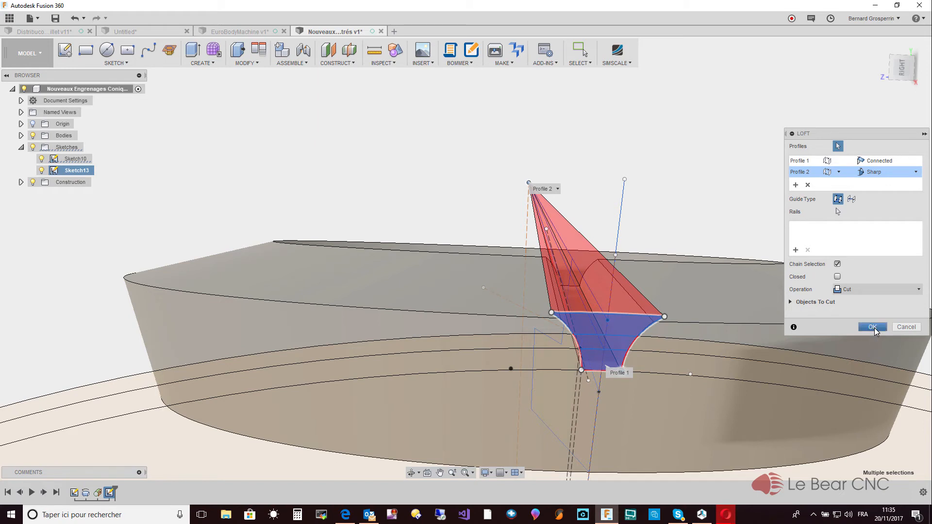
left_click(873, 327)
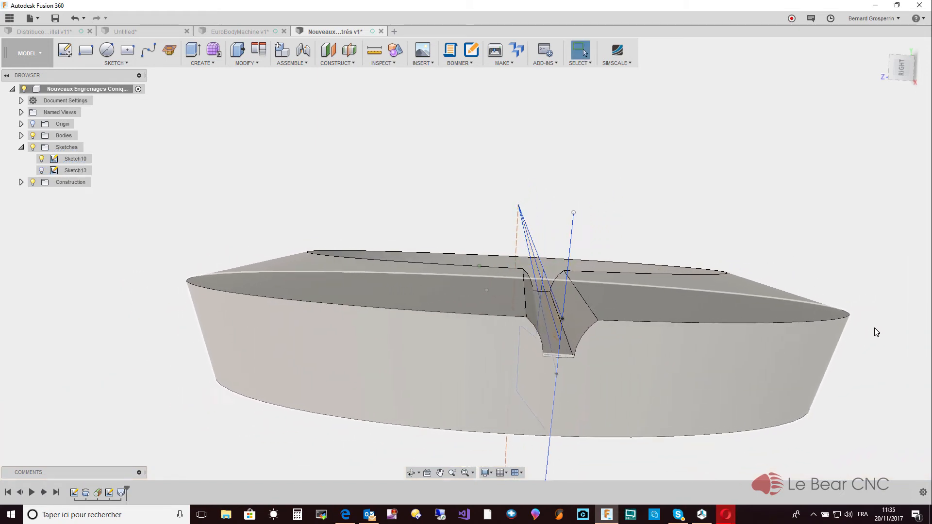
- Create a full circular pattern of the loft cut feature around the gear's central axis with a quantity of 36
left_click(214, 62)
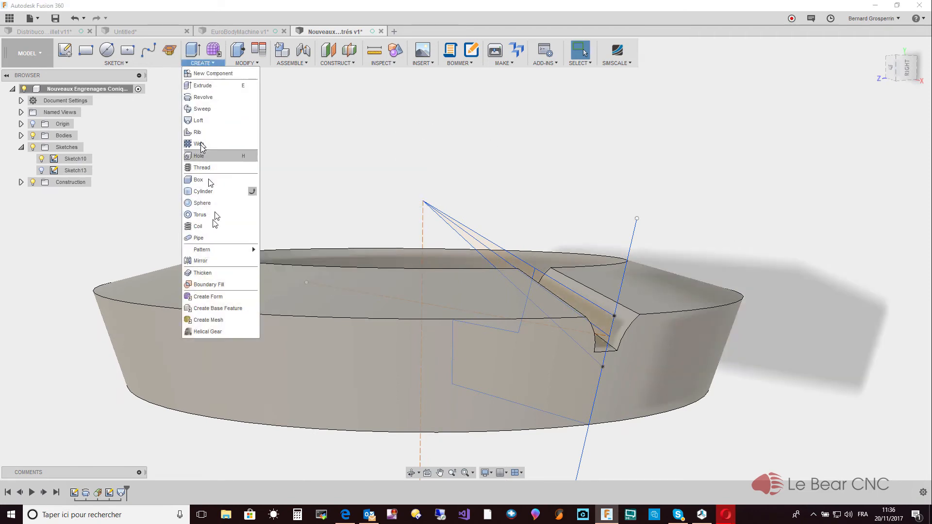
mouse_move(206, 249)
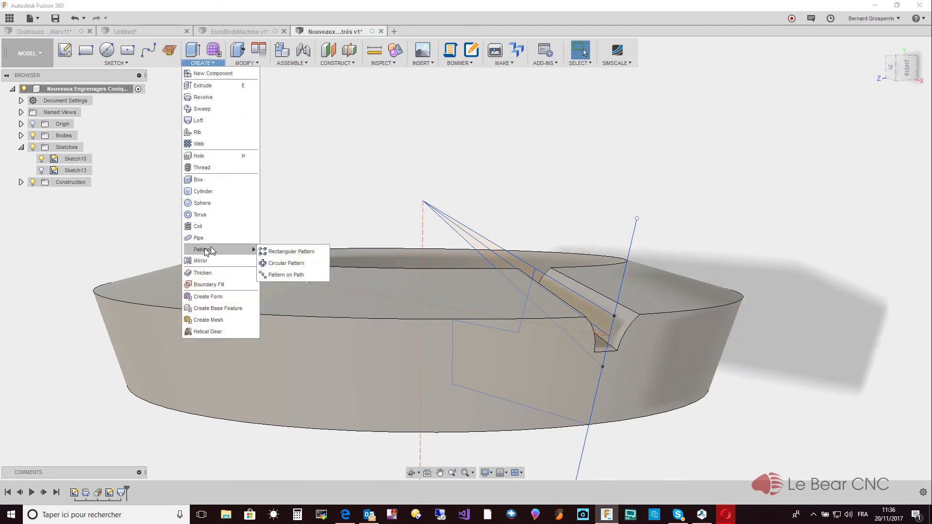
left_click(289, 263)
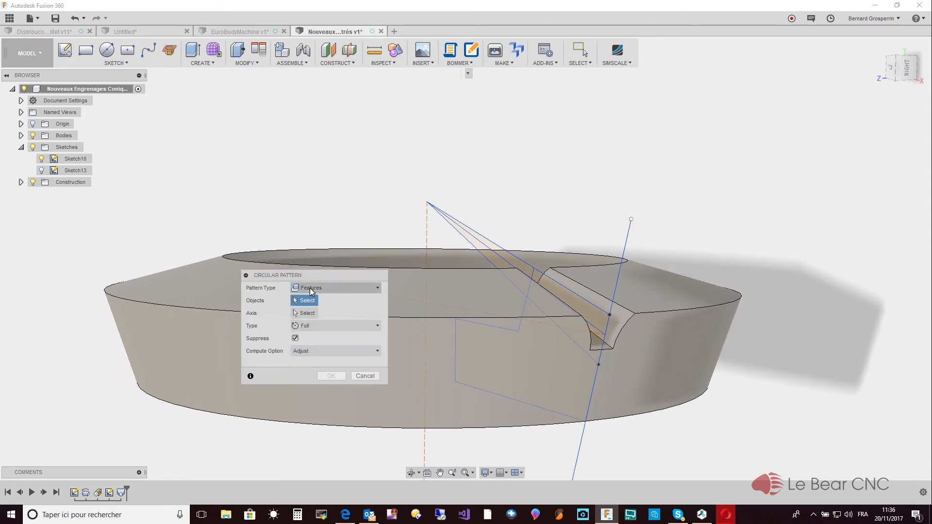
left_click(121, 493)
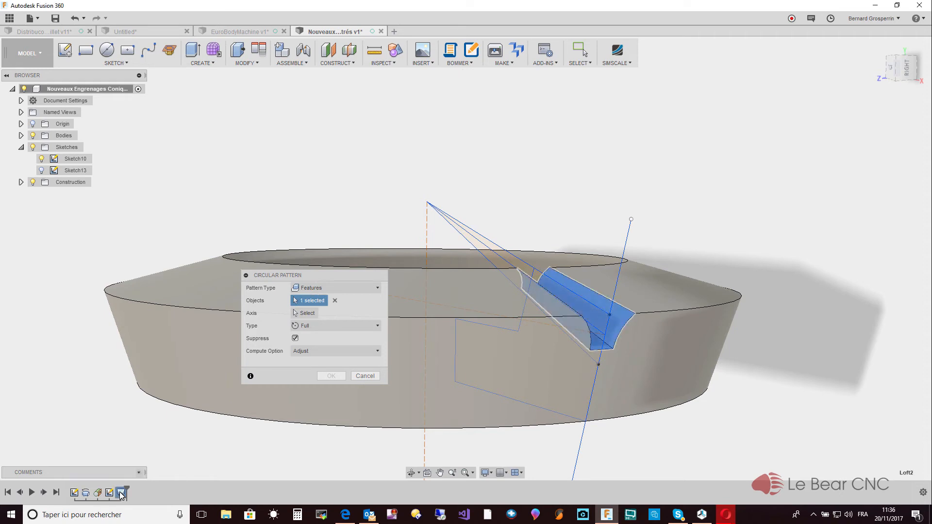
left_click(312, 316)
middle_click_drag(433, 229, 369, 245, "shift")
left_click(359, 247)
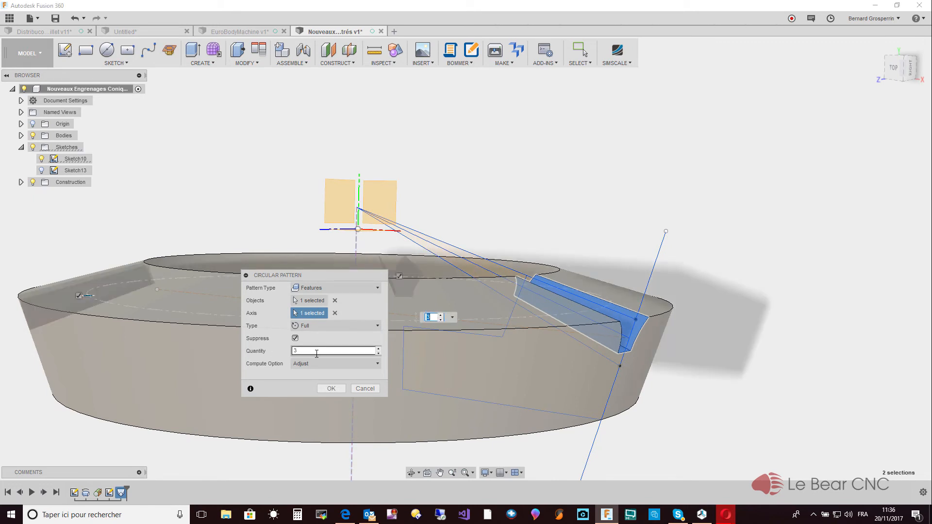
left_click_drag(315, 352, 280, 345)
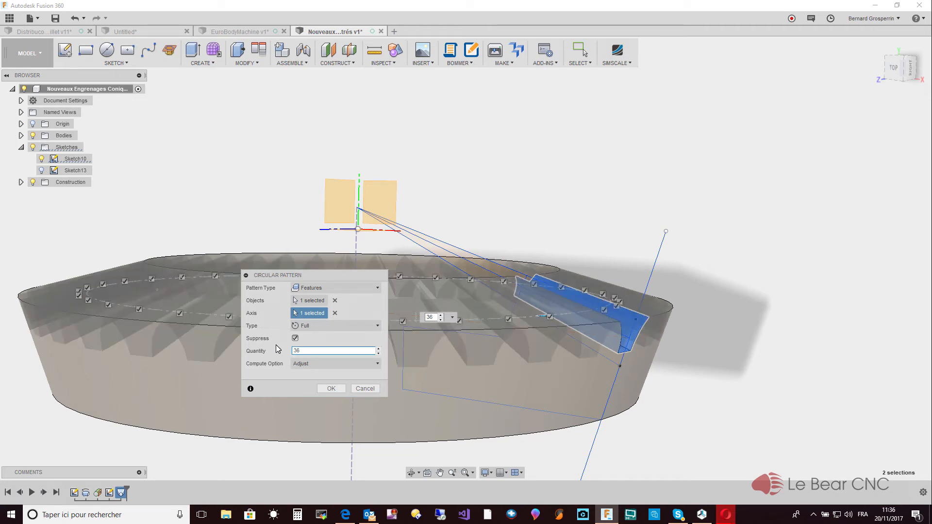
left_click(328, 389)
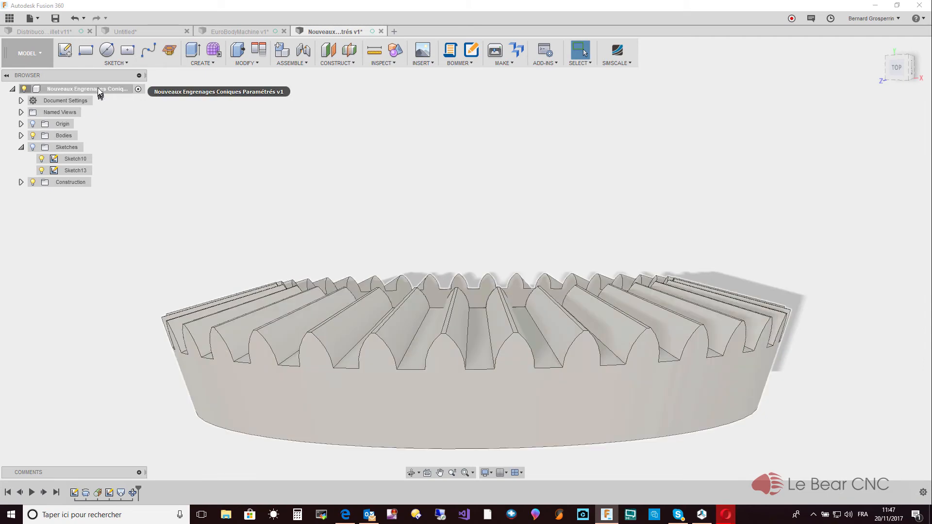
- Create a new component under the root assembly and name it "Engrenage conique 1 36 dents"
right_click(97, 89)
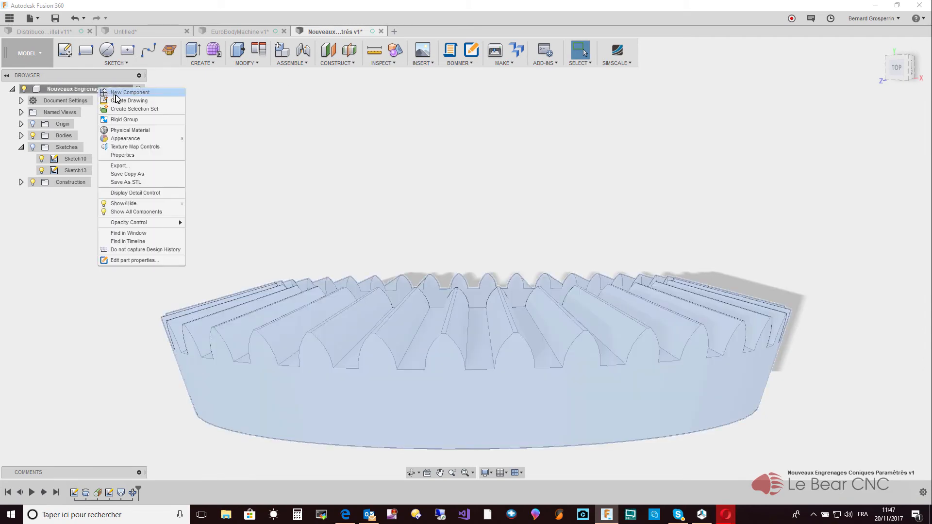
left_click(117, 92)
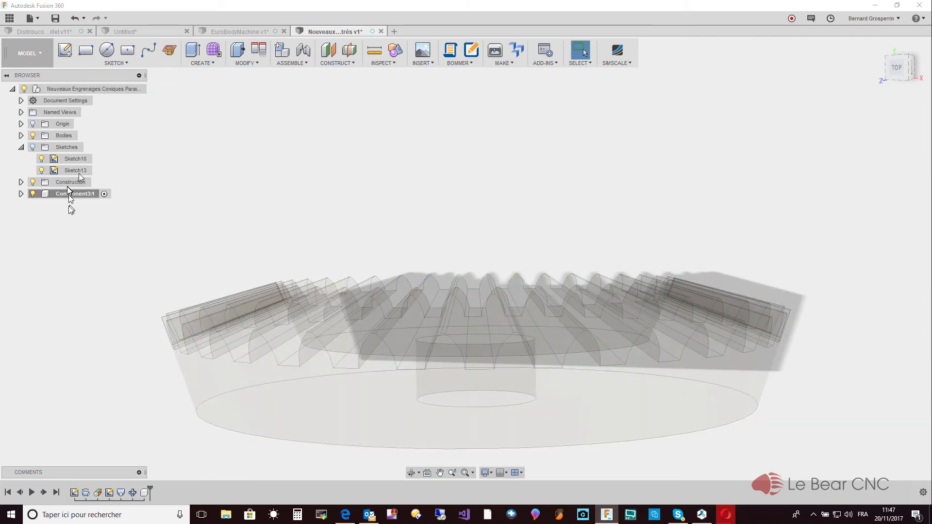
left_click(74, 193)
type("Engrenage conique 1 36 dents")
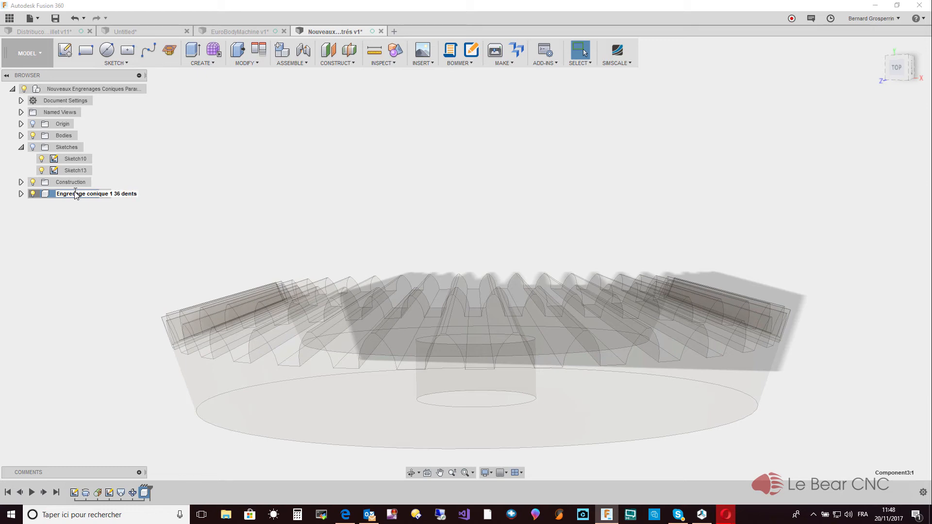
key("Return")
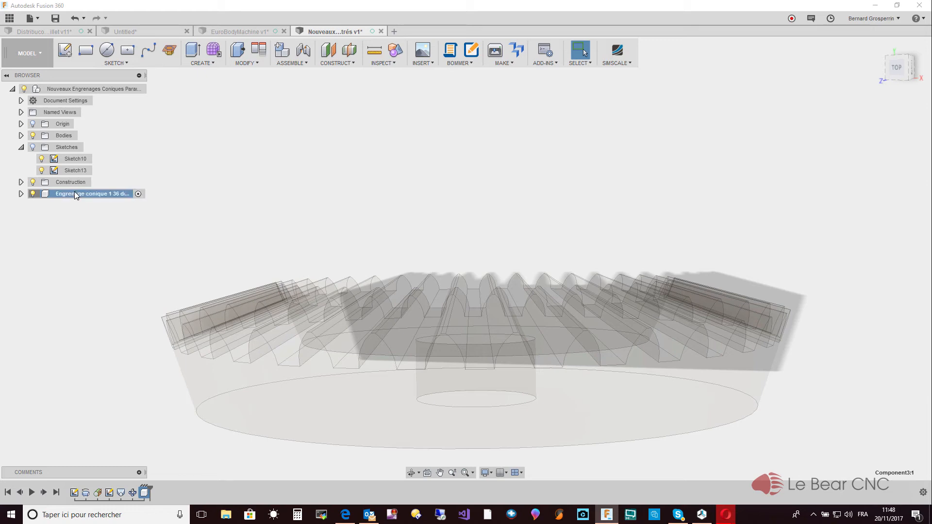
- Move Sketch10 and Sketch13, together with the gear body and construction geometry, into the 36-tooth gear component and expand it
left_click(62, 159)
left_click(63, 169, "ctrl")
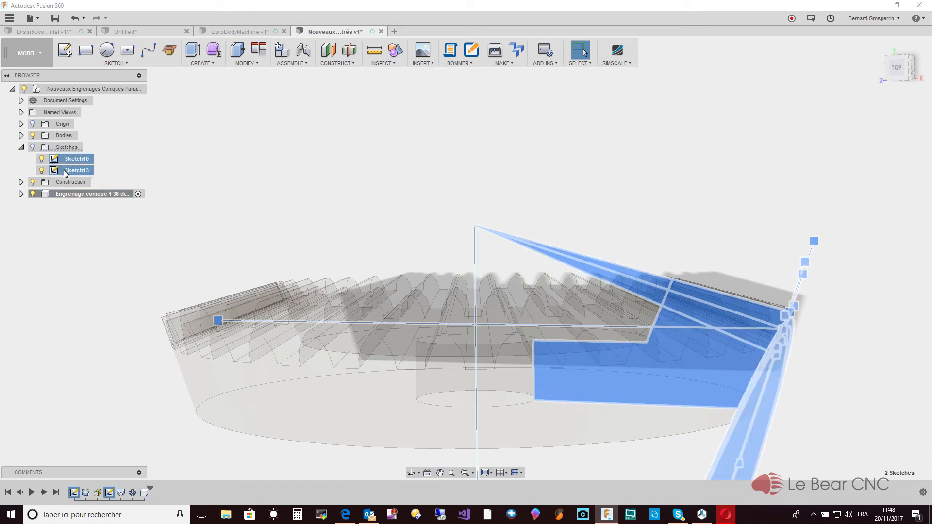
left_click_drag(64, 171, 63, 194)
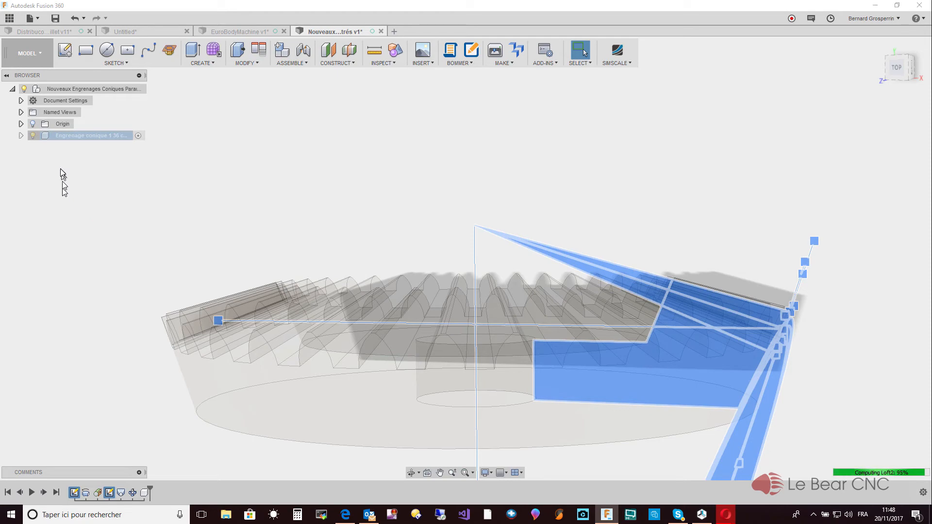
left_click(21, 136)
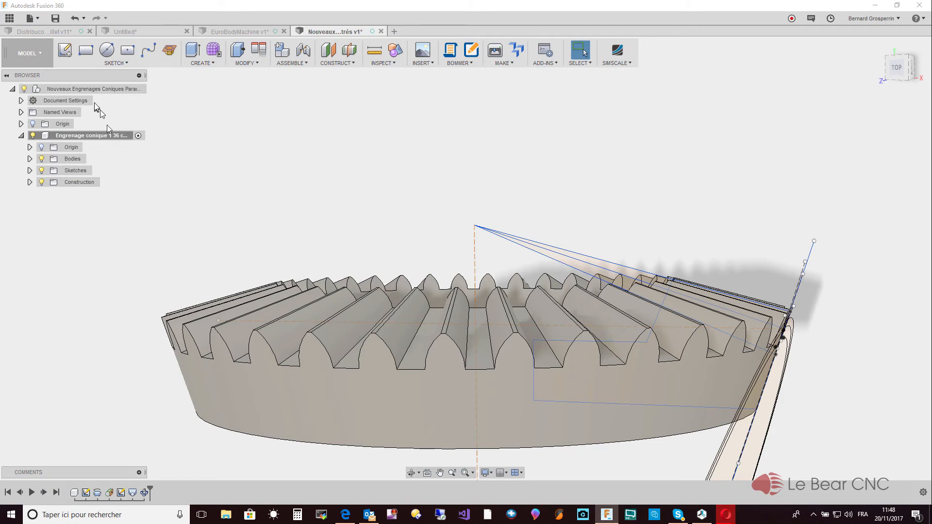
- Create a second component under the root assembly and name it "Engrenage Conique 2 12 Dents"
left_click(81, 93)
right_click(82, 94)
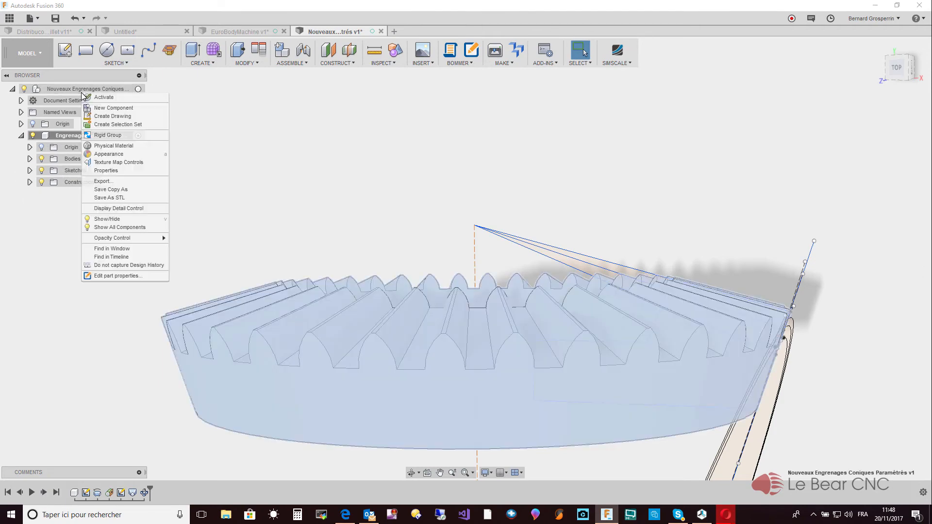
left_click(115, 108)
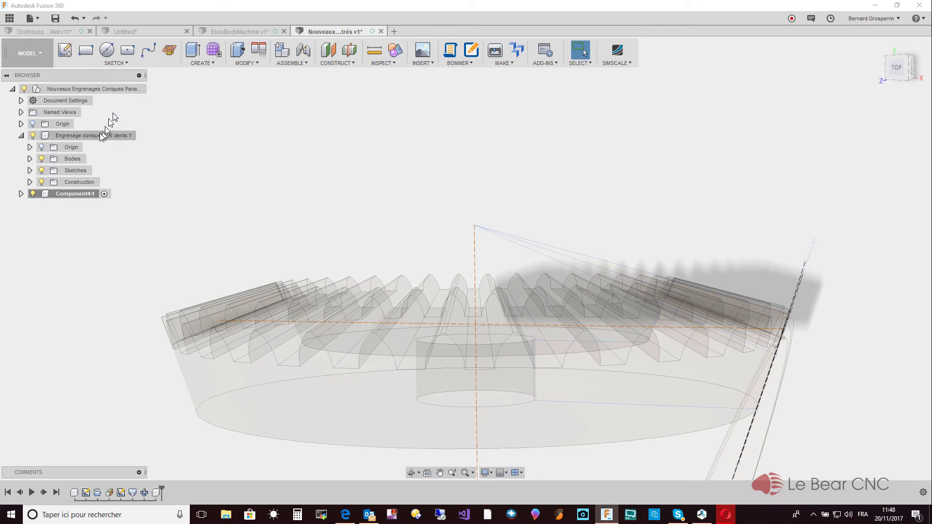
left_click(80, 195)
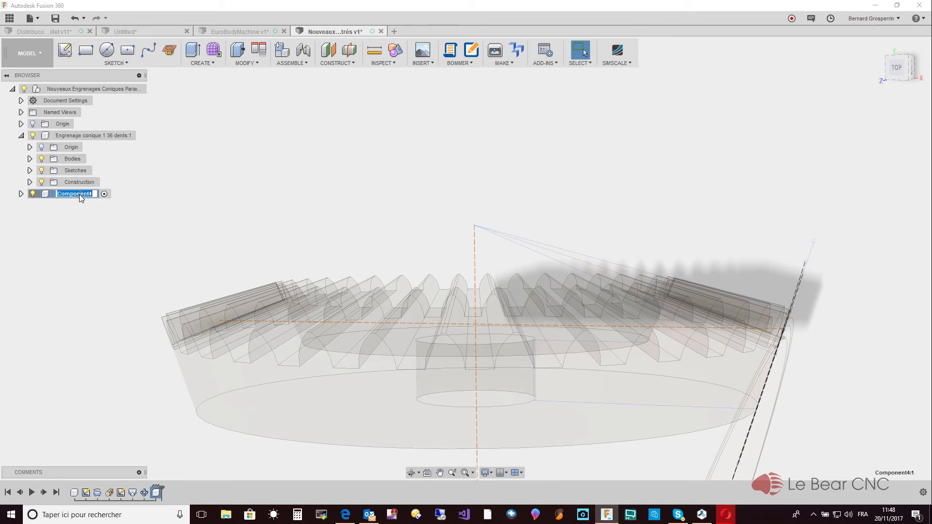
type("Engrenage Conique 2 12 D")
key("Return")
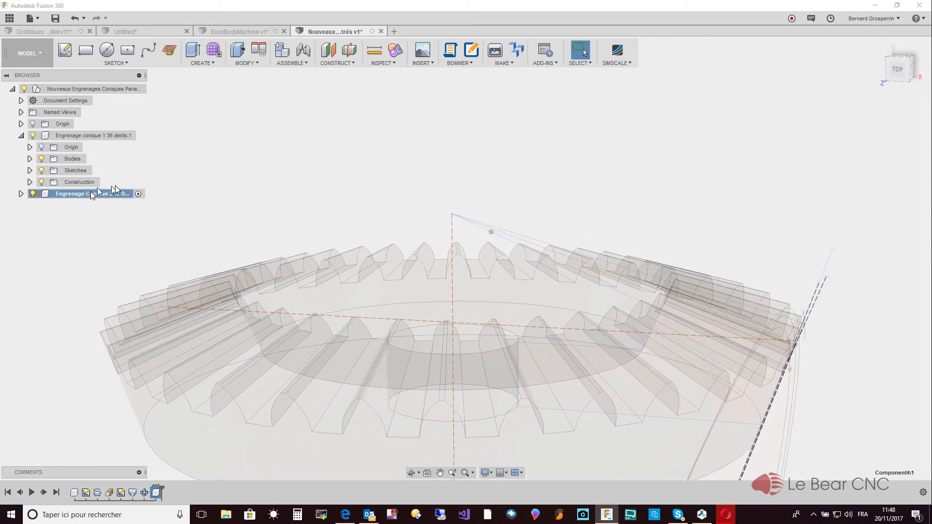
- Review the user parameters that define both gears, including the second gear's angle, pitch diameter and cone radii
left_click(247, 62)
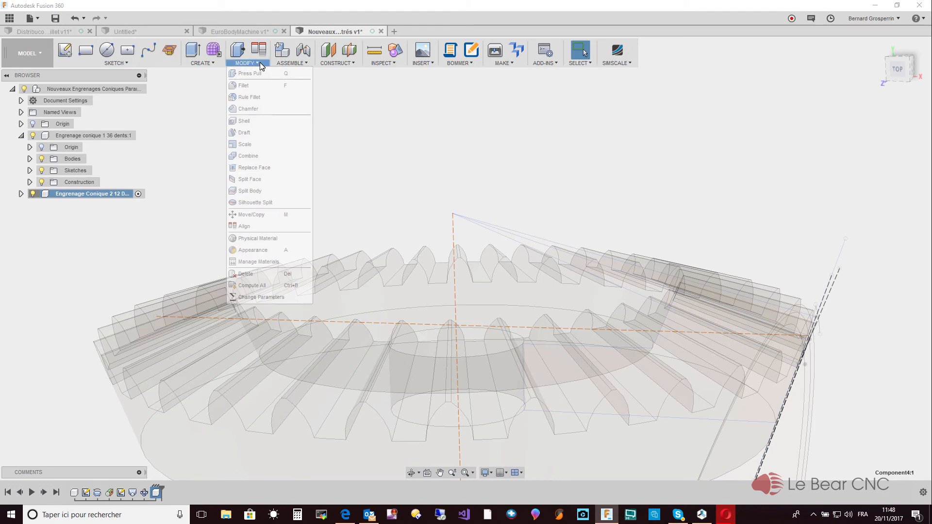
left_click(275, 296)
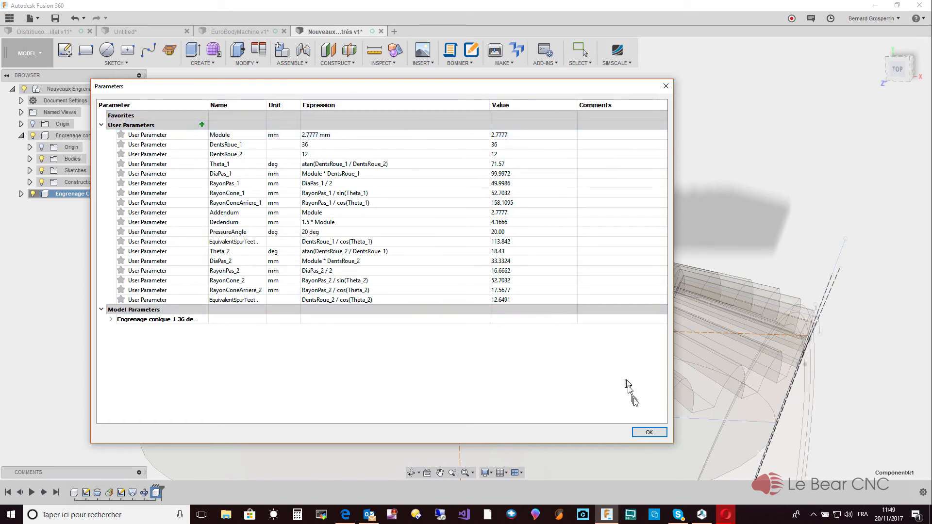
left_click(648, 432)
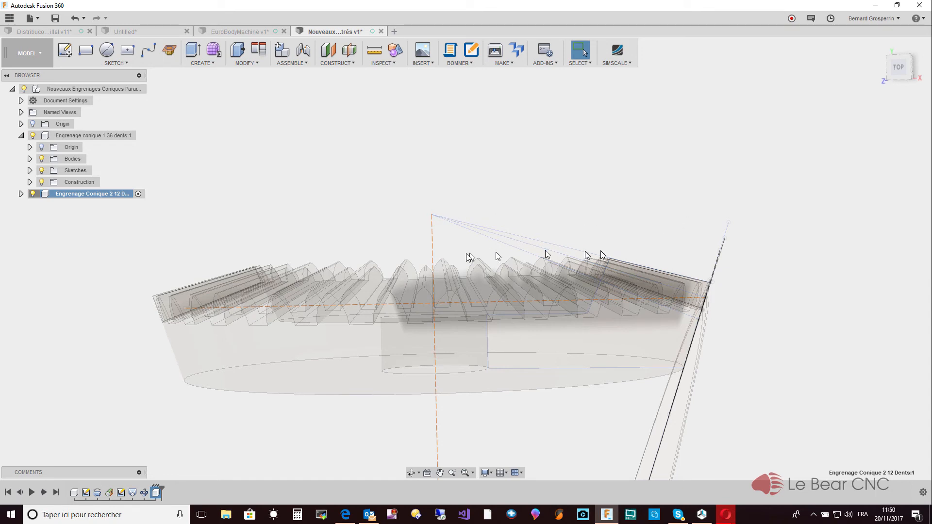
left_click(434, 261)
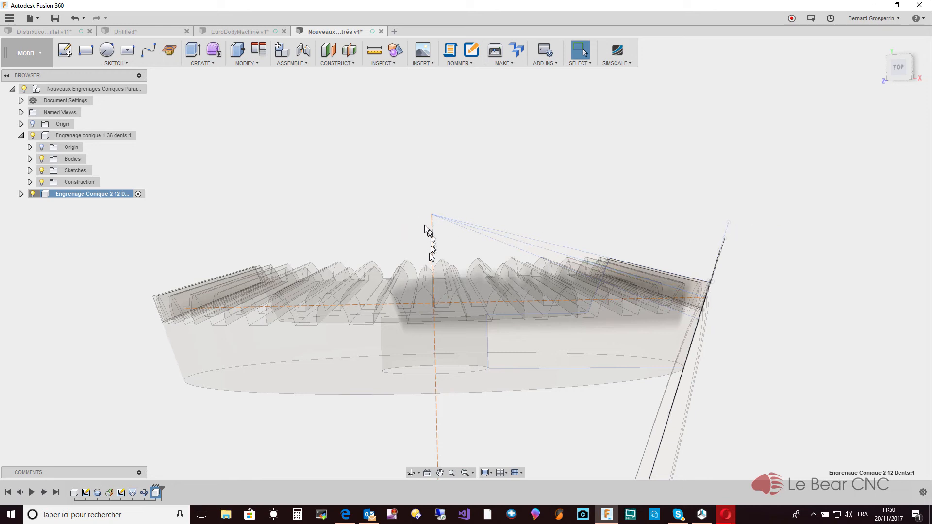
middle_click_drag(438, 246, 438, 249, "shift")
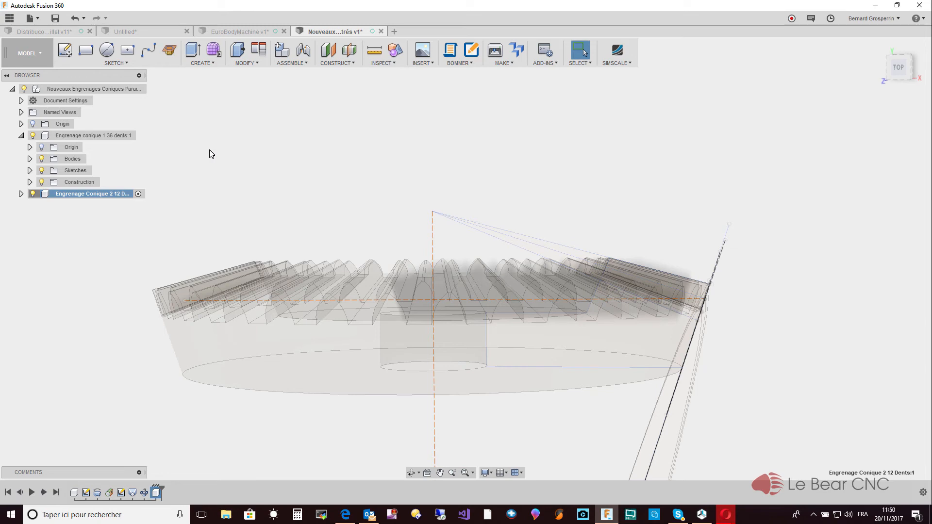
- Open the existing design "Engrenages coniques paramétrés v6" from the Distribucoeur project as a reference for the meshing gear pair
left_click(10, 18)
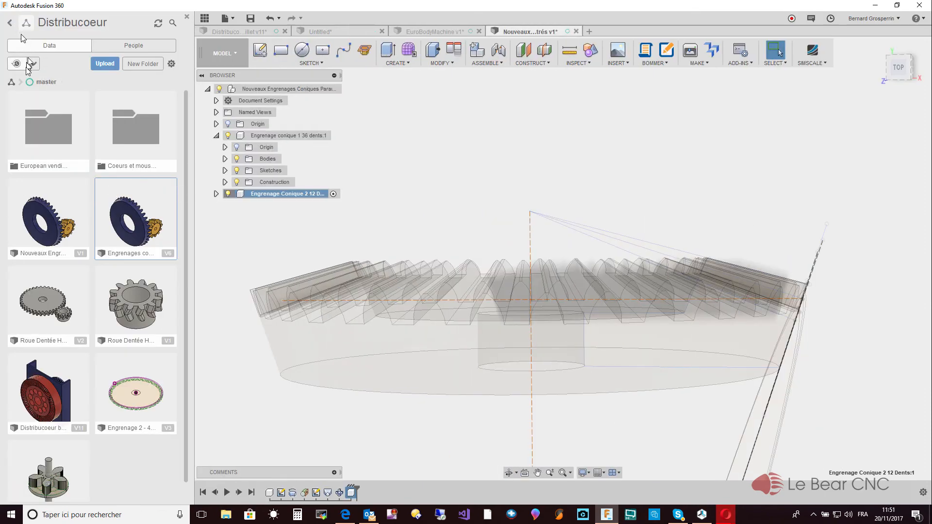
double_click(150, 239)
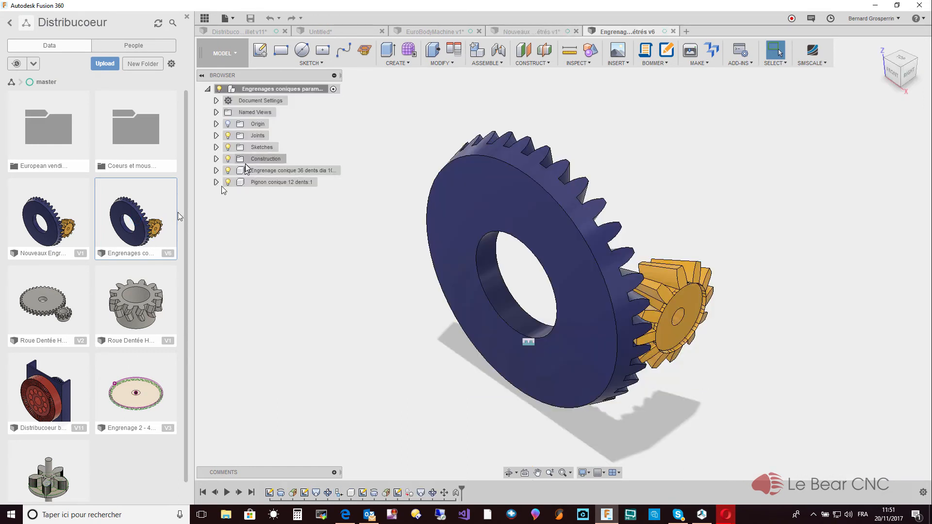
left_click(187, 17)
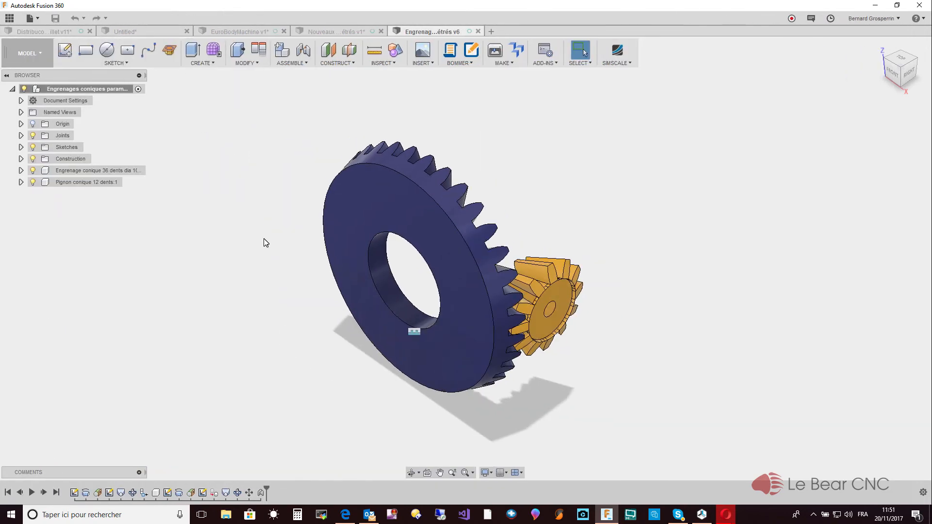
- Examine how the 36-tooth bevel gear and the 12-tooth pinion mesh in the reference design, from several viewing angles
left_click(412, 472)
mouse_move(264, 391)
left_mouse_down()
mouse_move(275, 401)
mouse_move(266, 396)
left_mouse_up()
key("Escape")
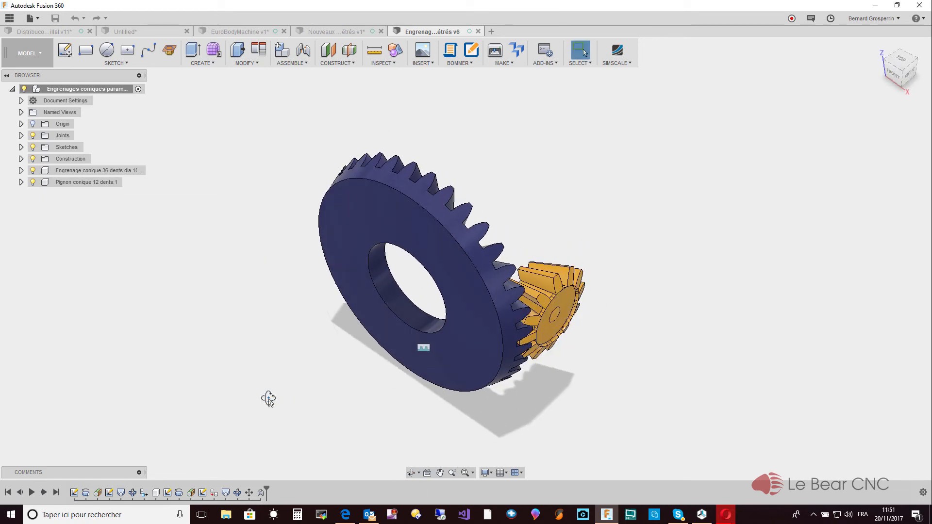
scroll(269, 399, "down", 3)
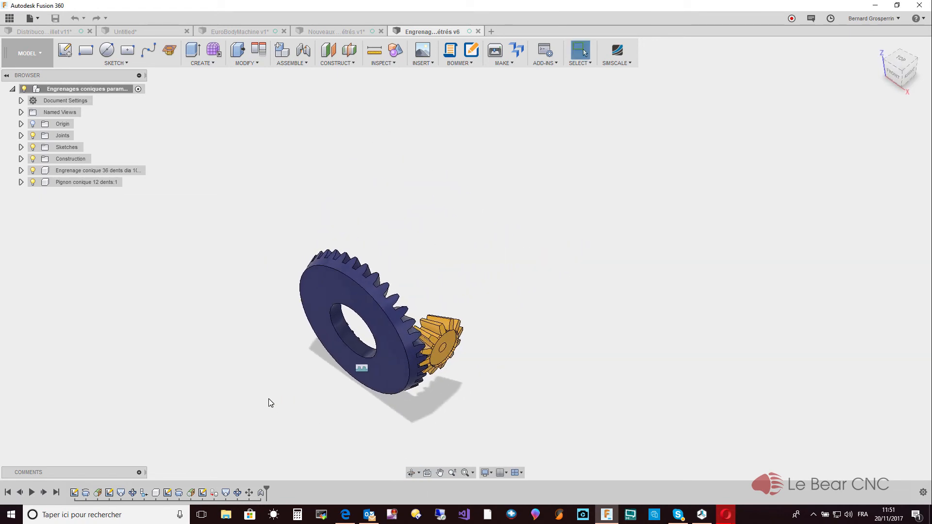
left_click(415, 475)
left_click_drag(302, 389, 301, 391)
key("Escape")
scroll(301, 392, "down", 3)
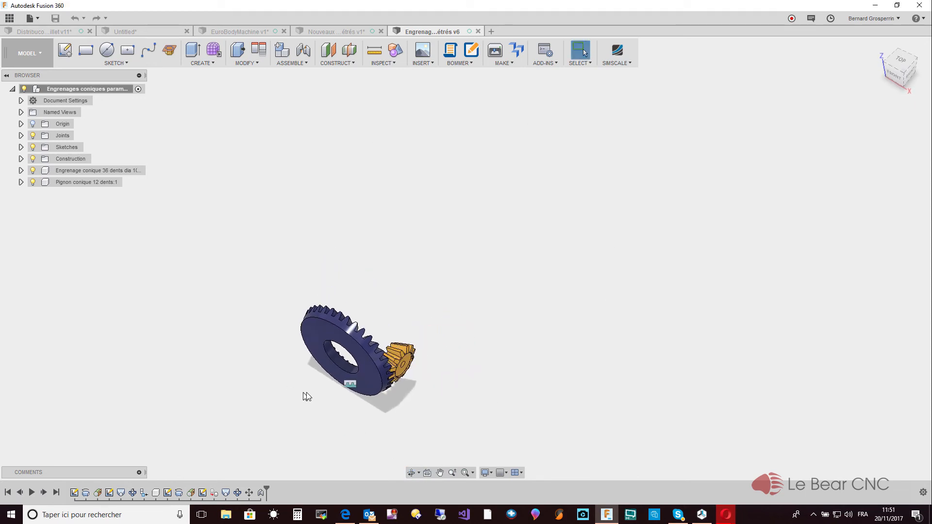
left_click(441, 473)
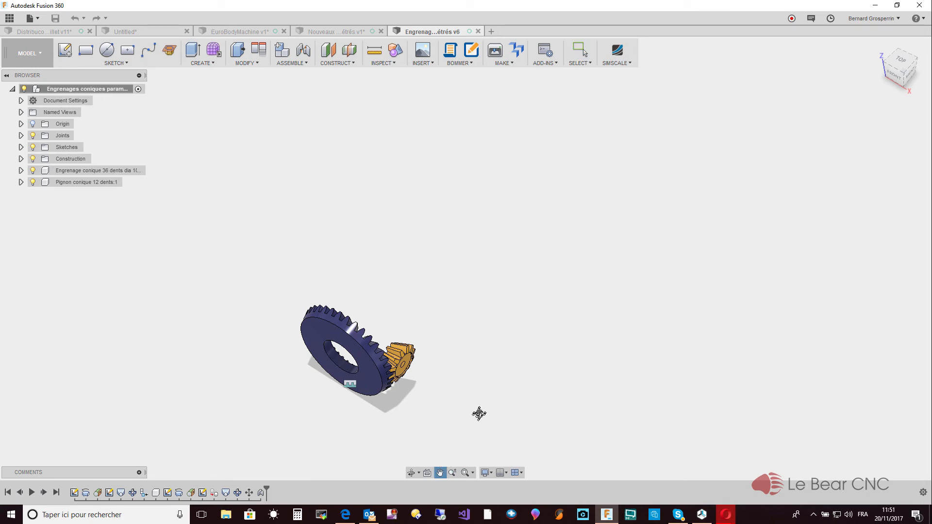
left_click_drag(479, 415, 585, 312)
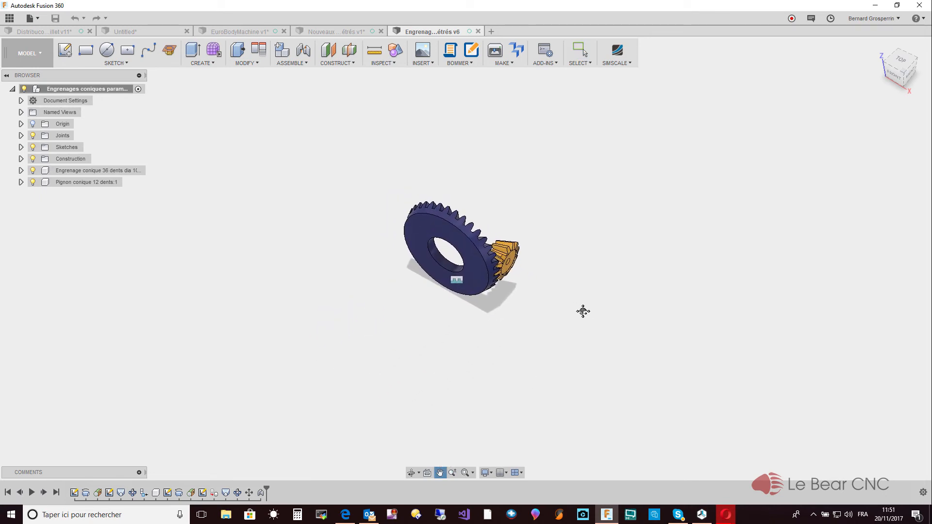
key("Escape")
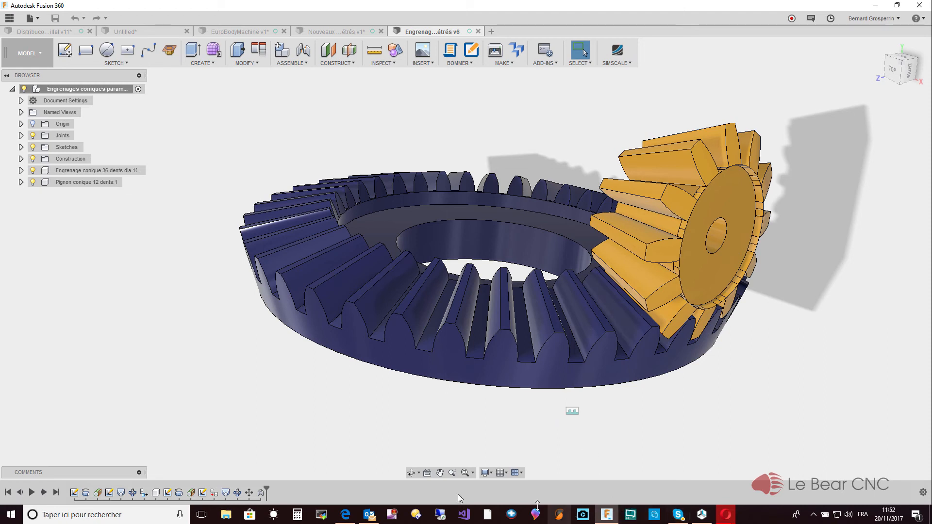
- Switch to the Gear Generator page in Opera to examine its gear train and return to Fusion 360
mouse_move(723, 515)
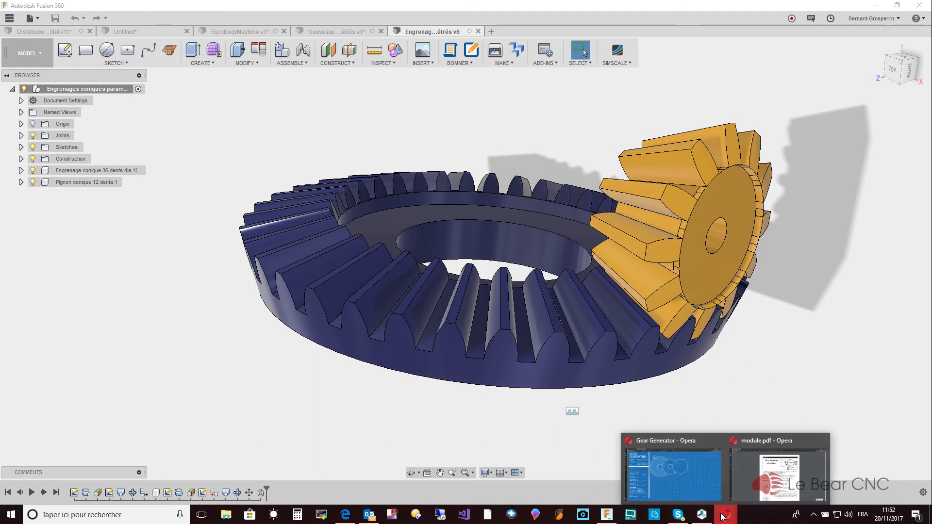
left_click(687, 479)
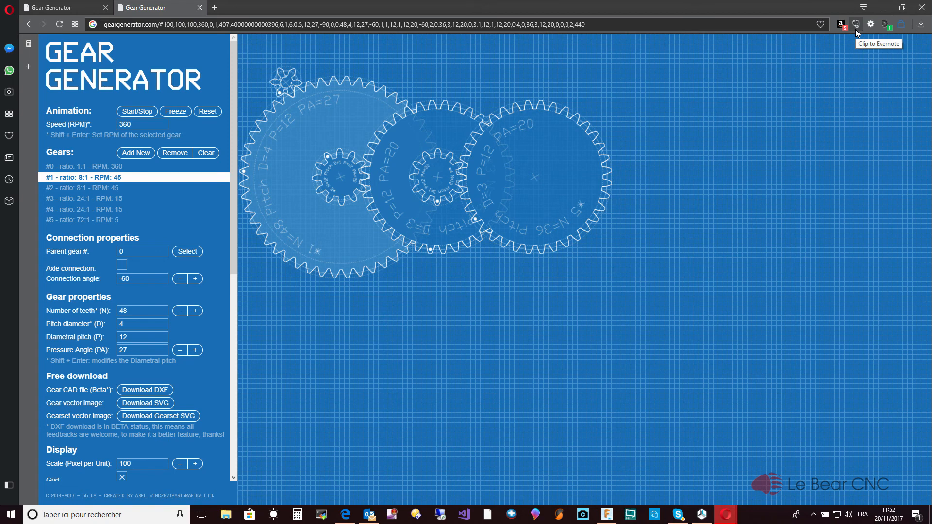
left_click(883, 9)
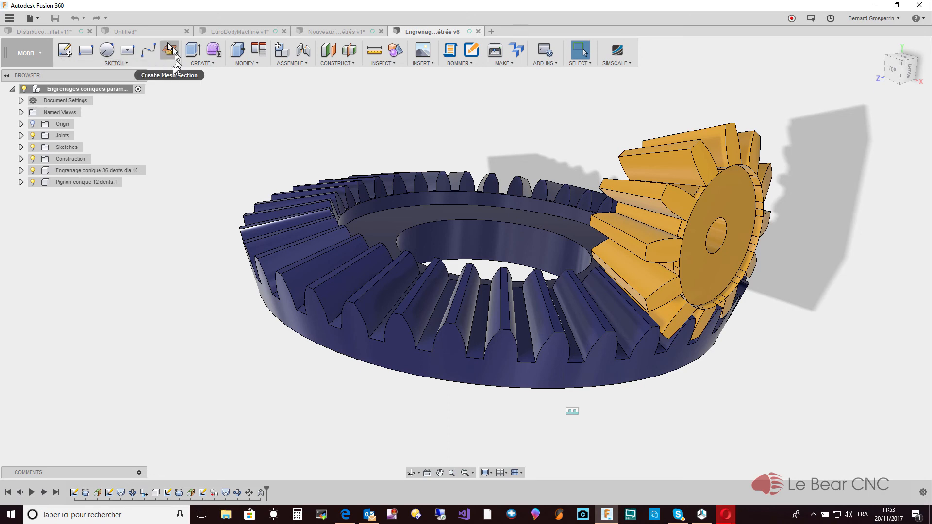
- Create a new empty design and open the Helical Gear add-in's settings in it
left_click(148, 31)
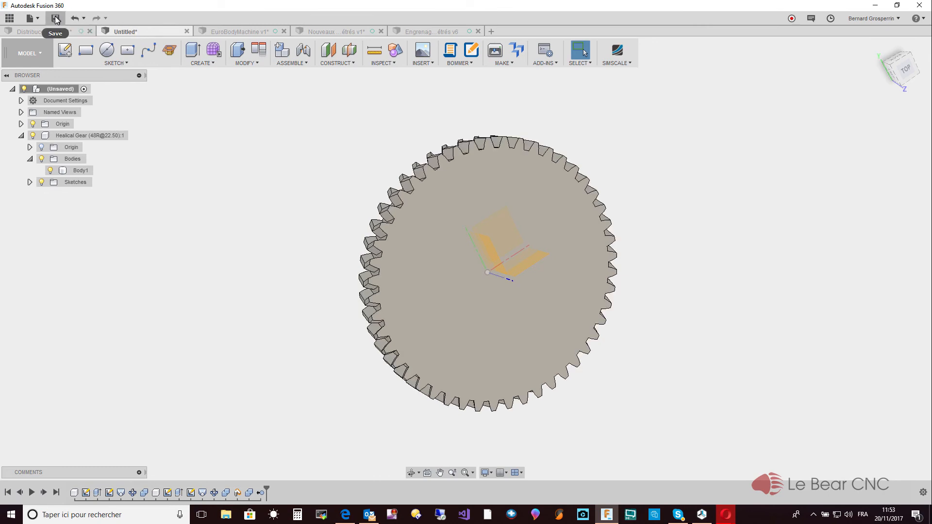
left_click(492, 31)
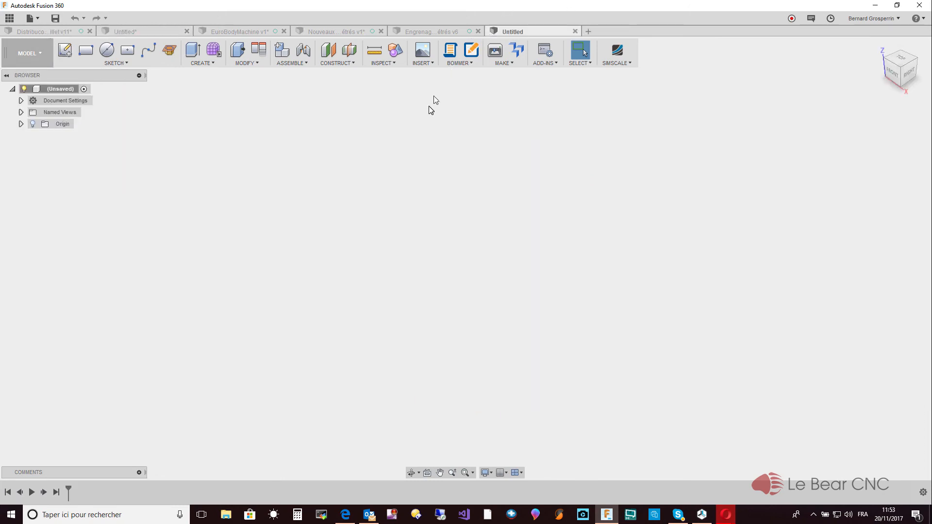
left_click(212, 64)
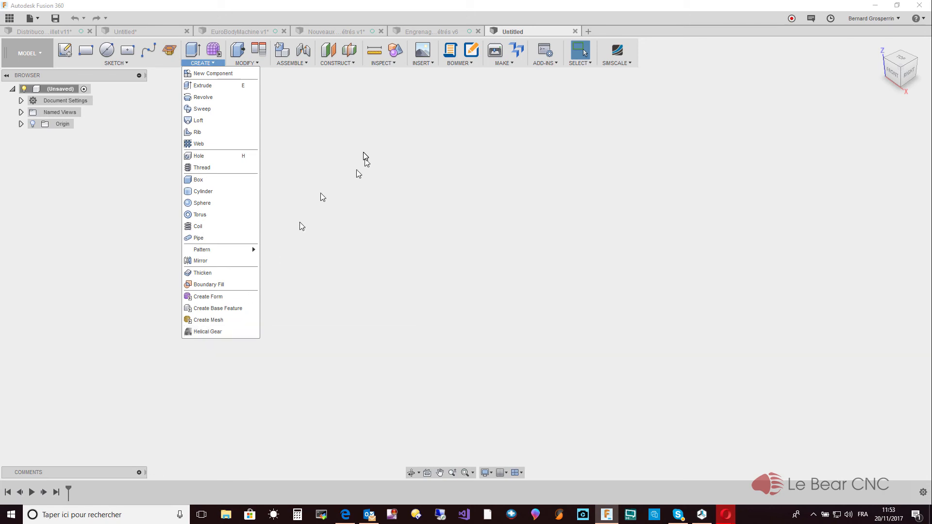
left_click(553, 64)
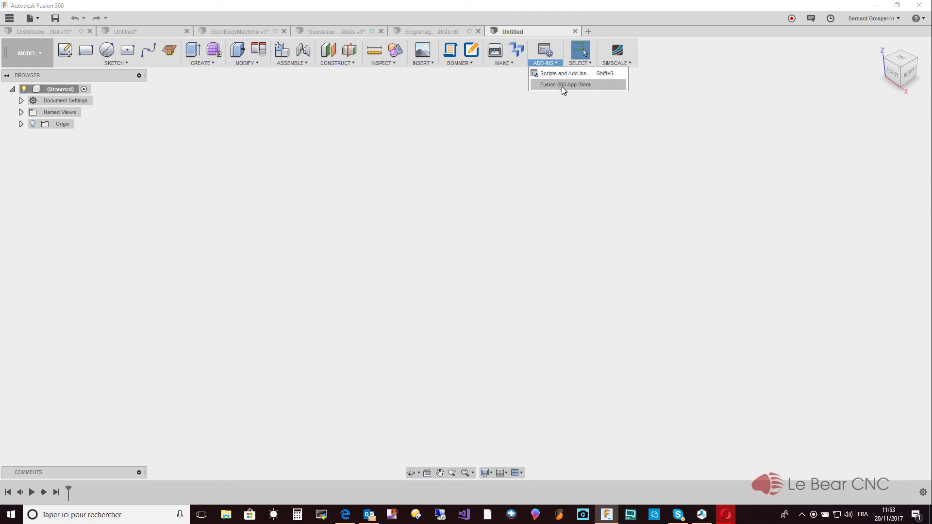
mouse_move(201, 65)
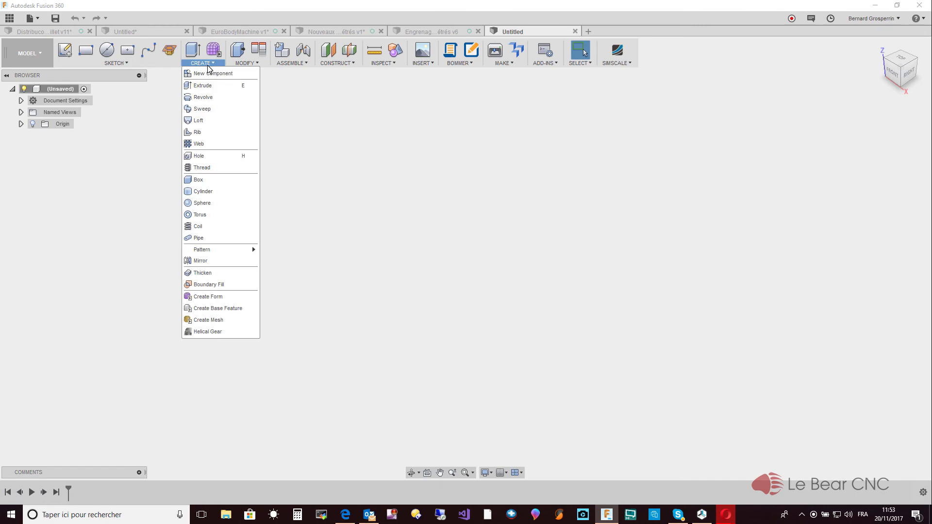
left_click(214, 332)
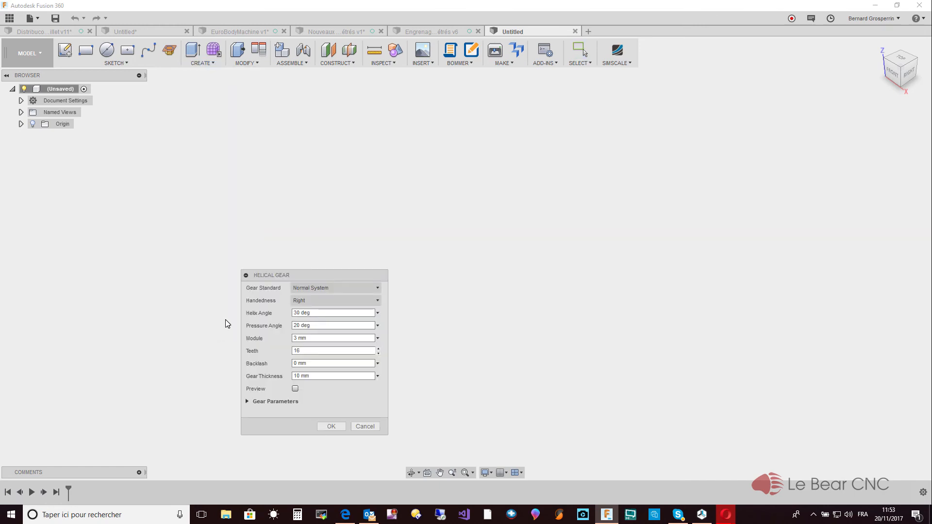
left_click_drag(309, 275, 347, 206)
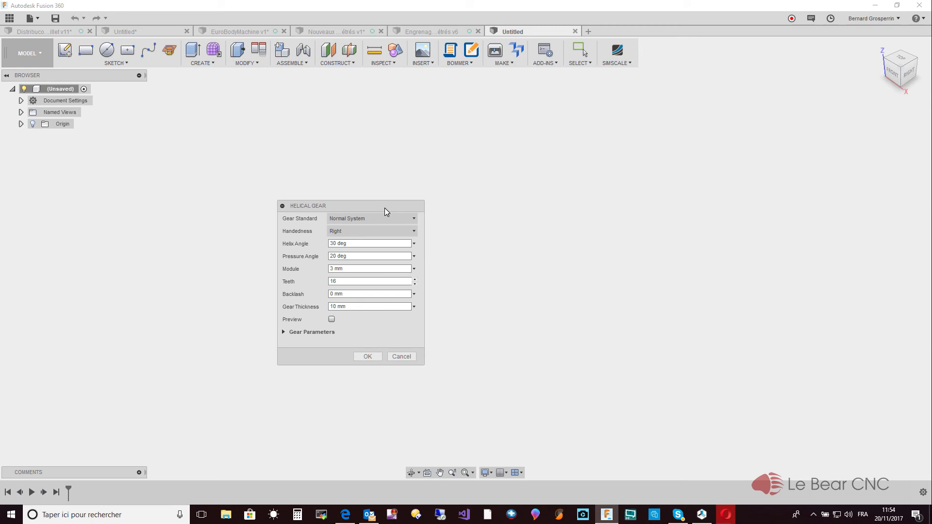
- Read the description of the gear standards and set the helical gear's standard to Sunderland
left_click(415, 219)
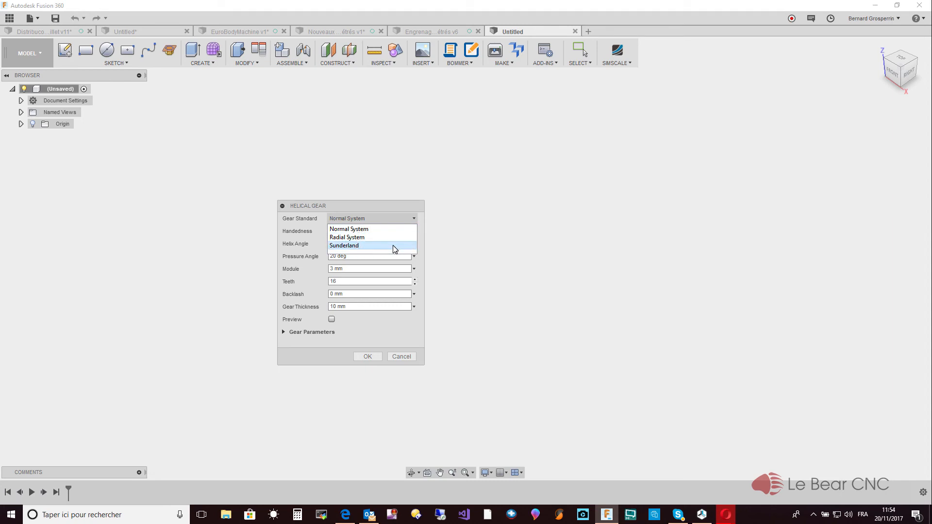
left_click(484, 249)
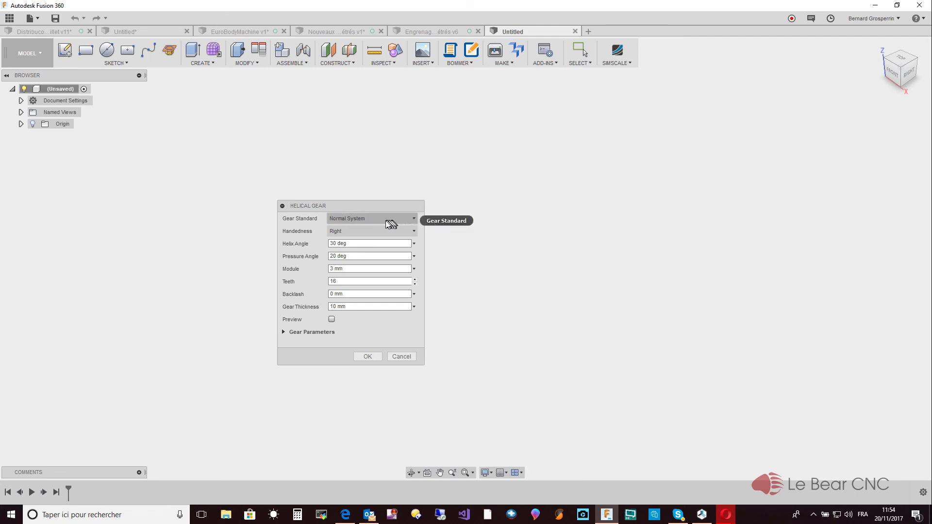
mouse_move(388, 223)
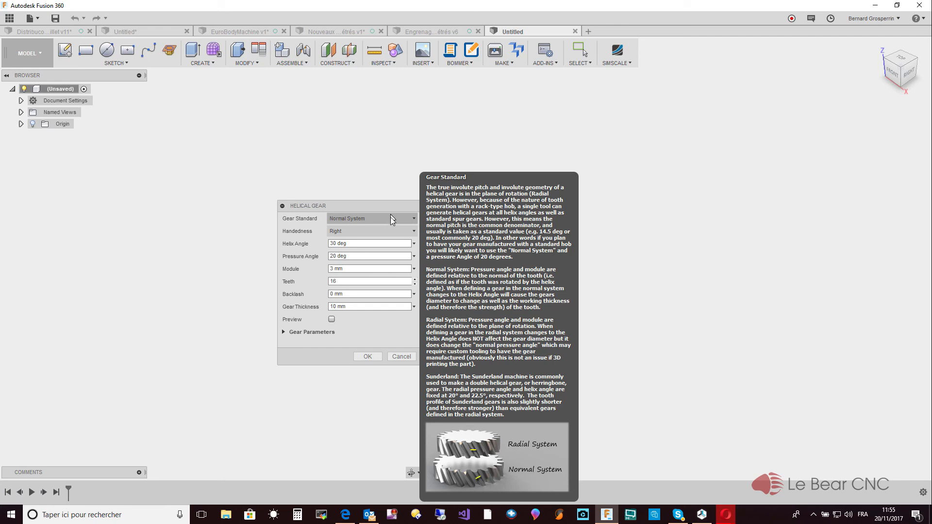
left_click(414, 218)
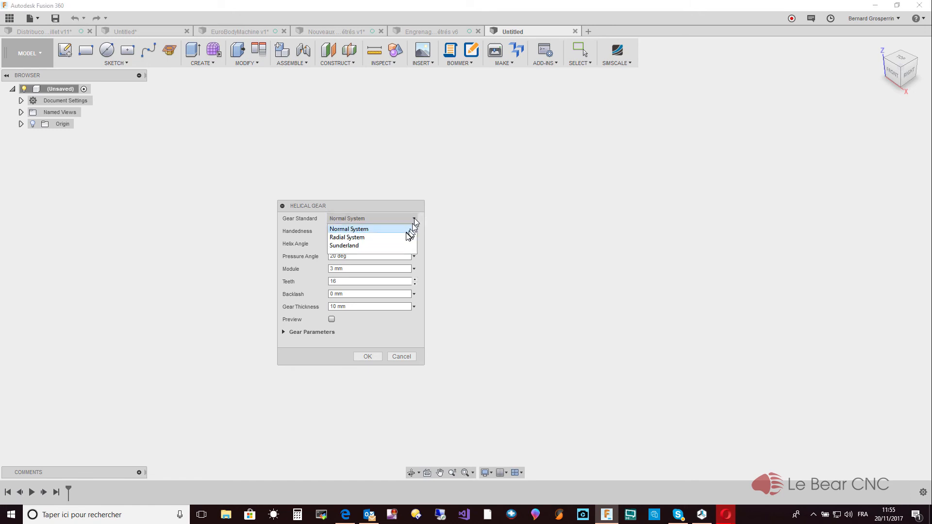
left_click(394, 249)
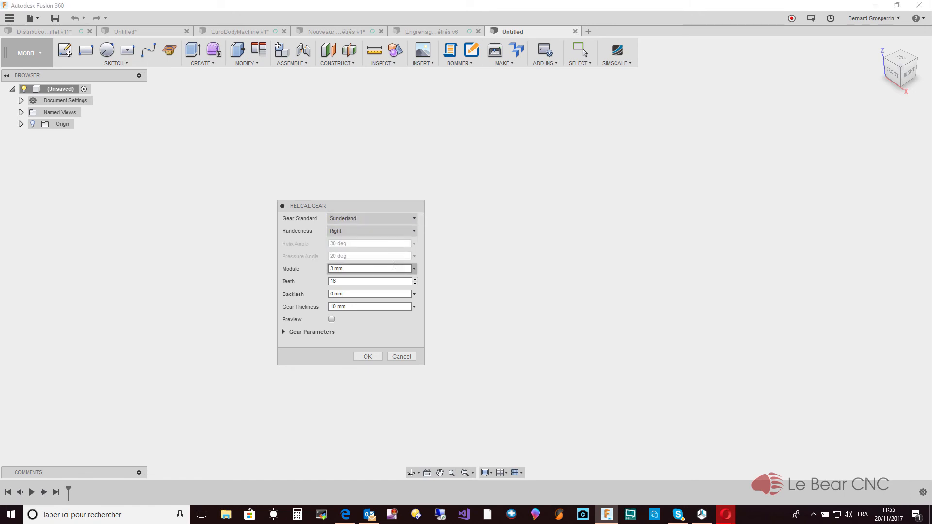
- Set the helical gear's module to 2.7778 mm and its number of teeth to 12
left_click_drag(395, 268, 304, 266)
type("2.7778")
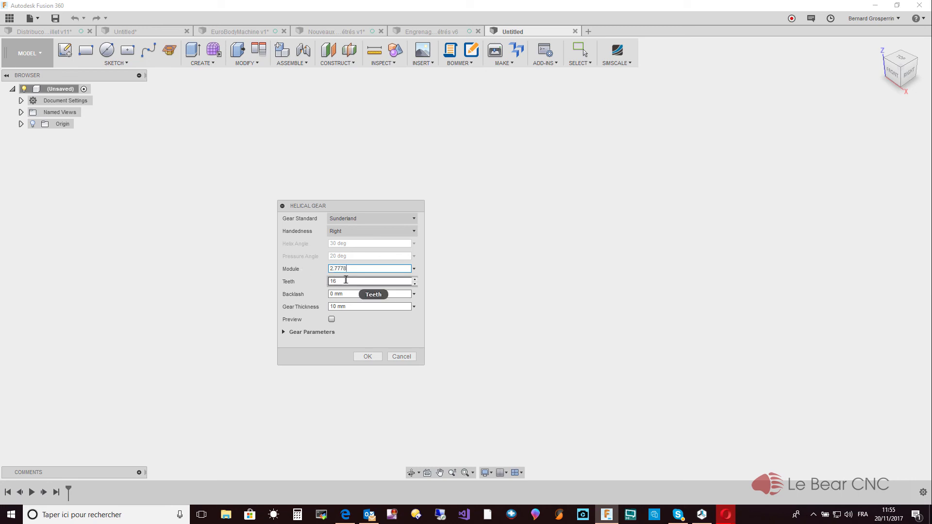
left_click_drag(345, 282, 320, 281)
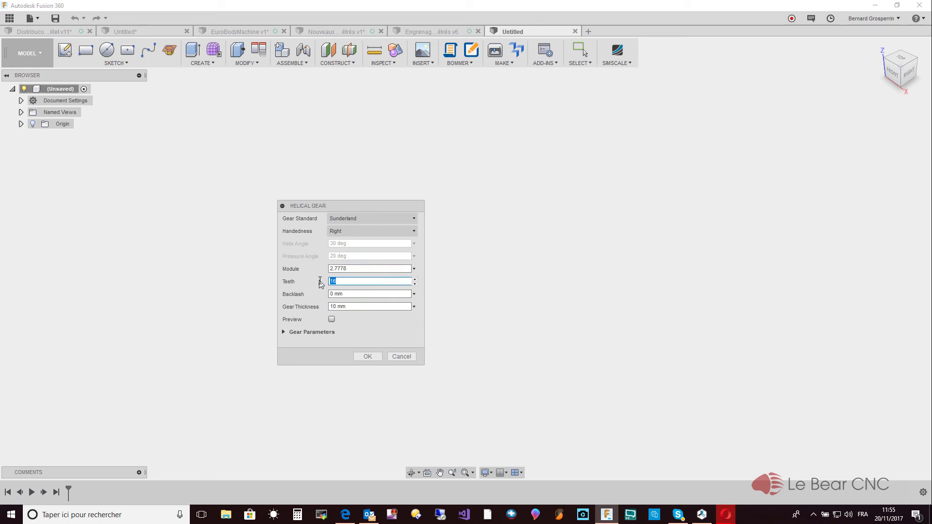
type("12")
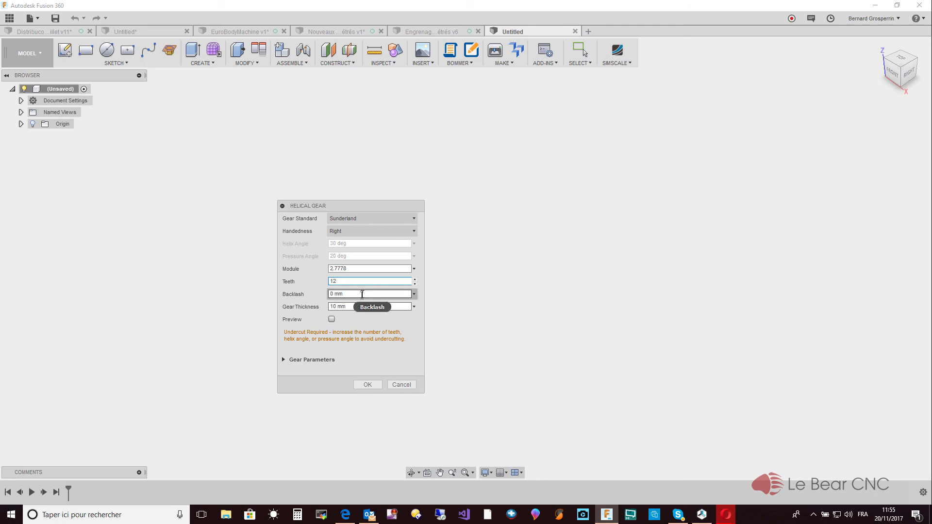
- Set the backlash to 0.1 mm and generate the right-handed helical gear
mouse_move(363, 294)
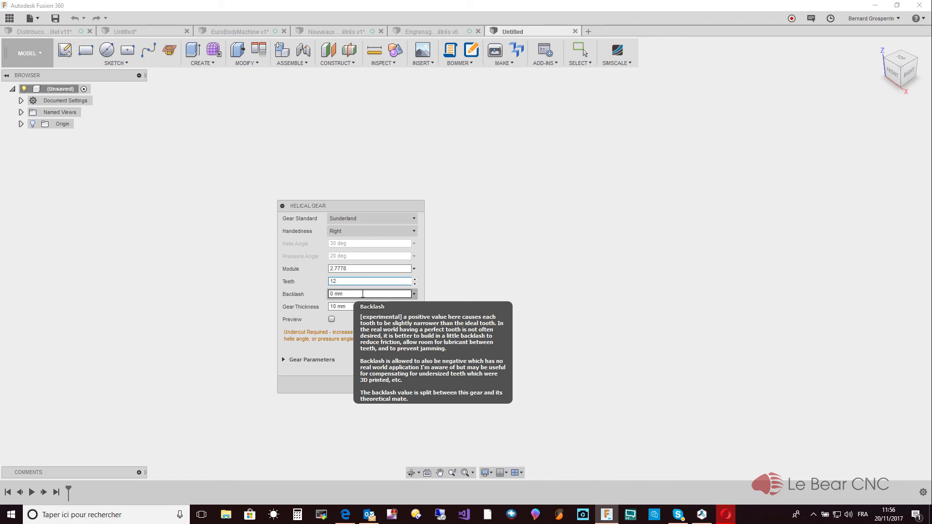
left_click(362, 294)
key("BackSpace")
type(".1")
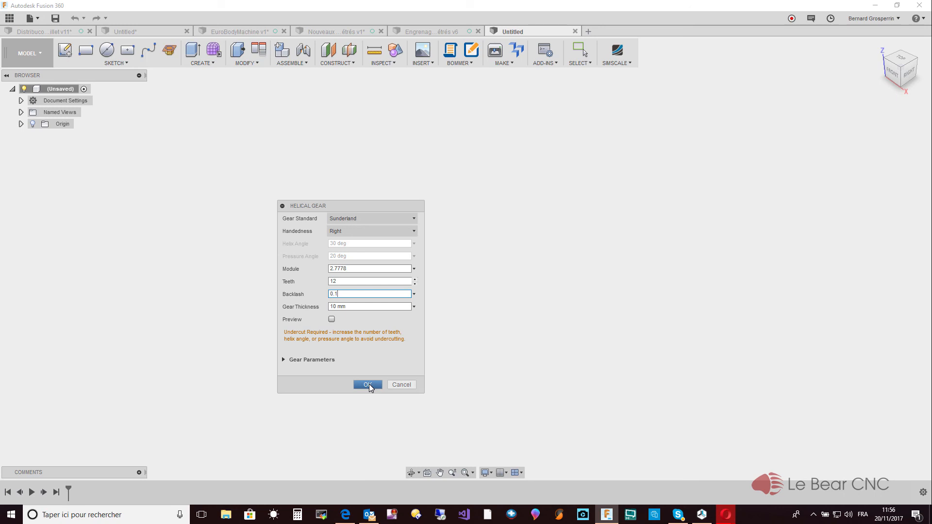
left_click(368, 385)
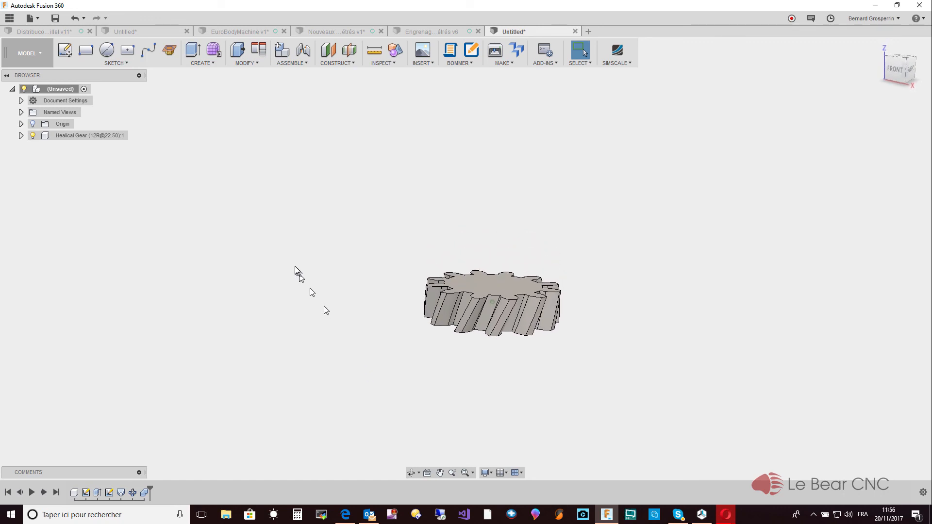
- Generate a second Sunderland helical gear with left handedness, keeping the same module, teeth, backlash and thickness
left_click(214, 62)
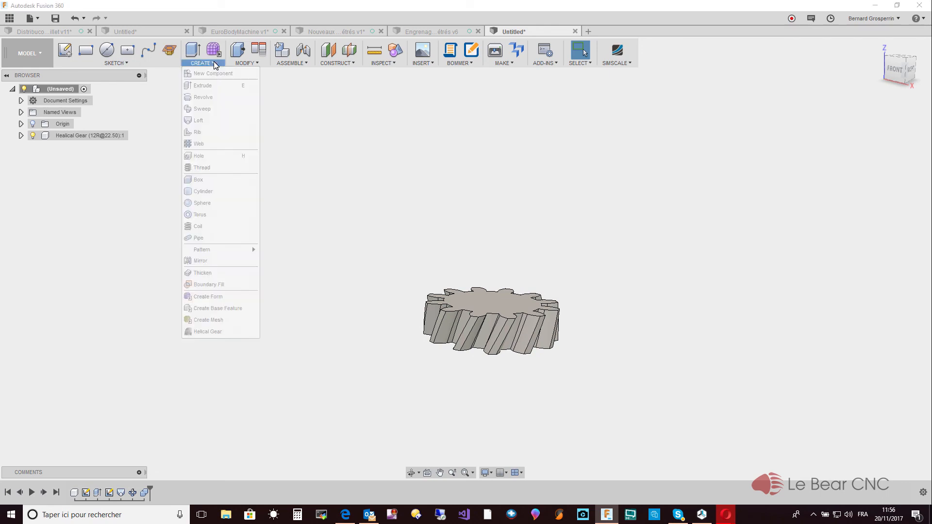
left_click(222, 332)
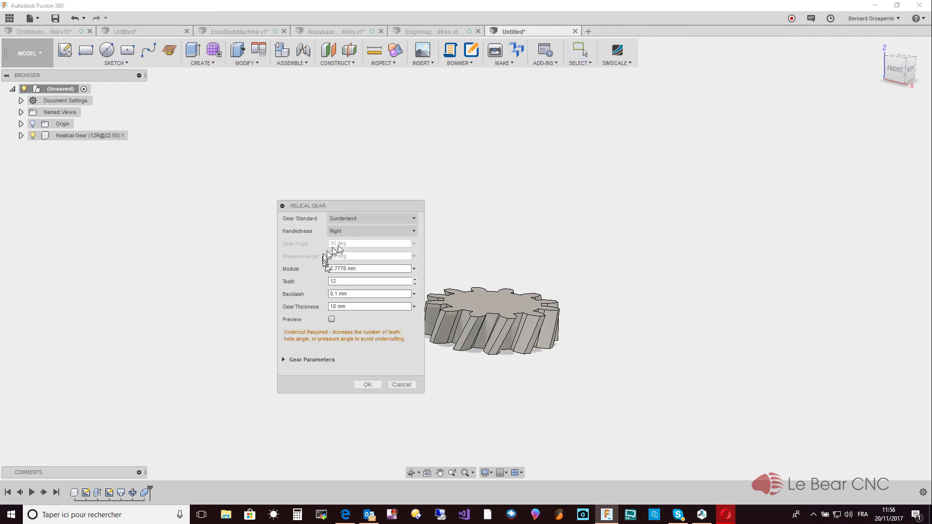
left_click(414, 231)
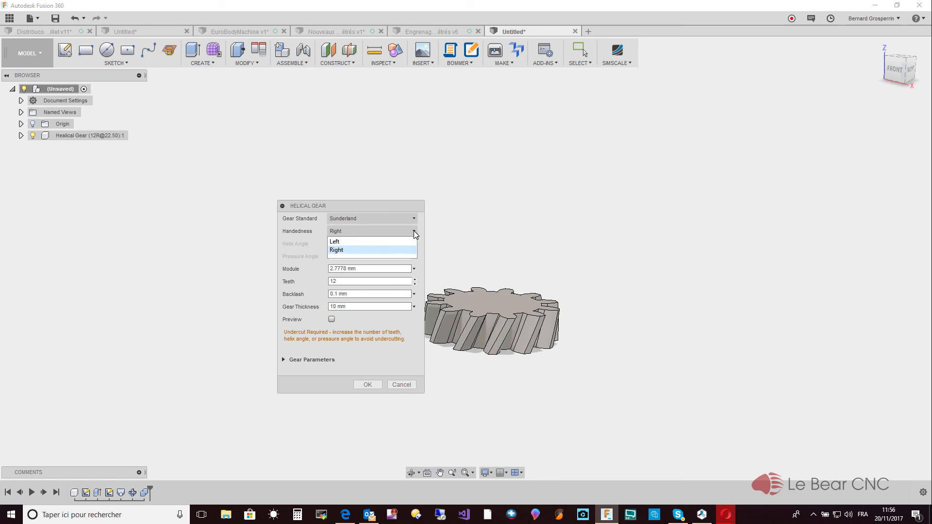
left_click(380, 243)
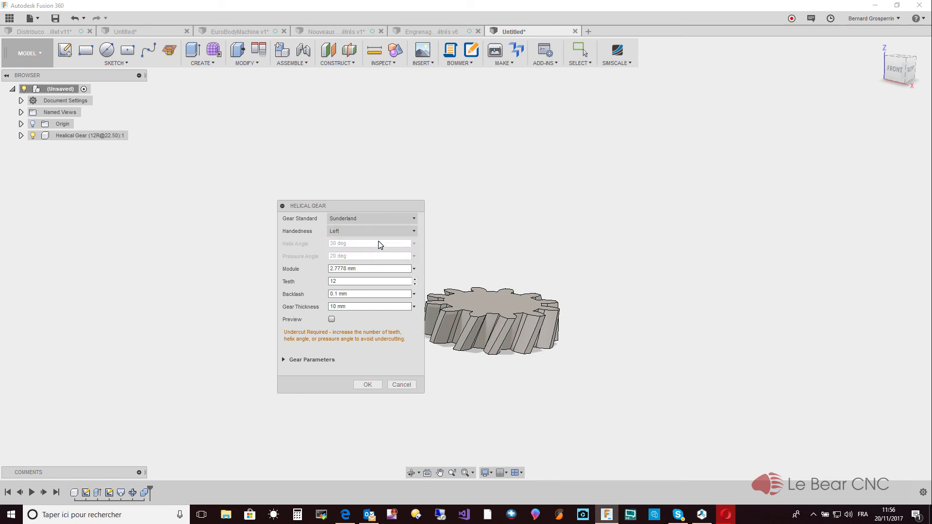
mouse_move(380, 241)
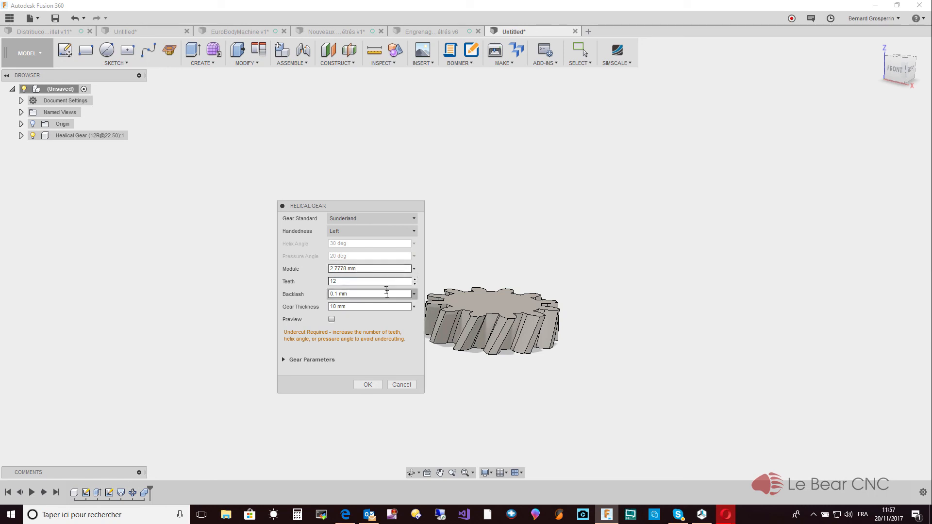
left_click(370, 385)
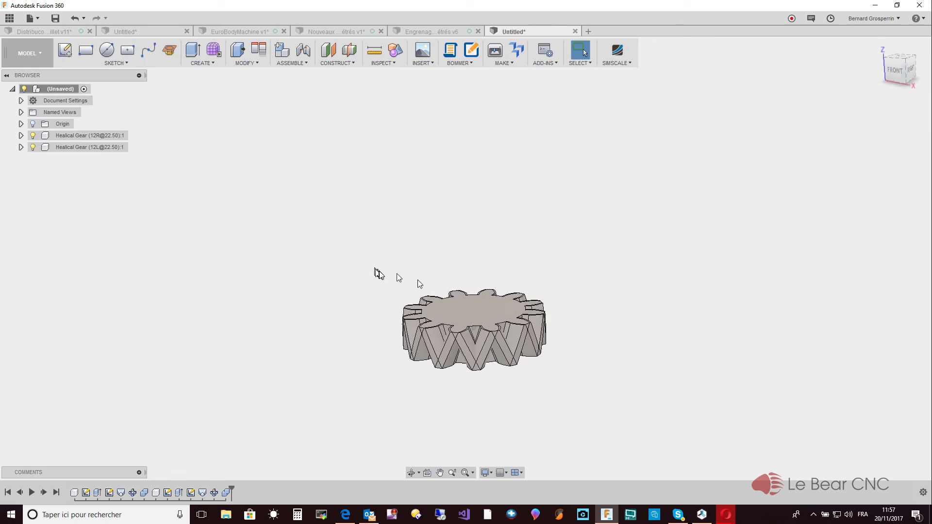
- Move the left-handed helical gear component up 10 mm in Z so that it sits on the right-handed gear
right_click(85, 149)
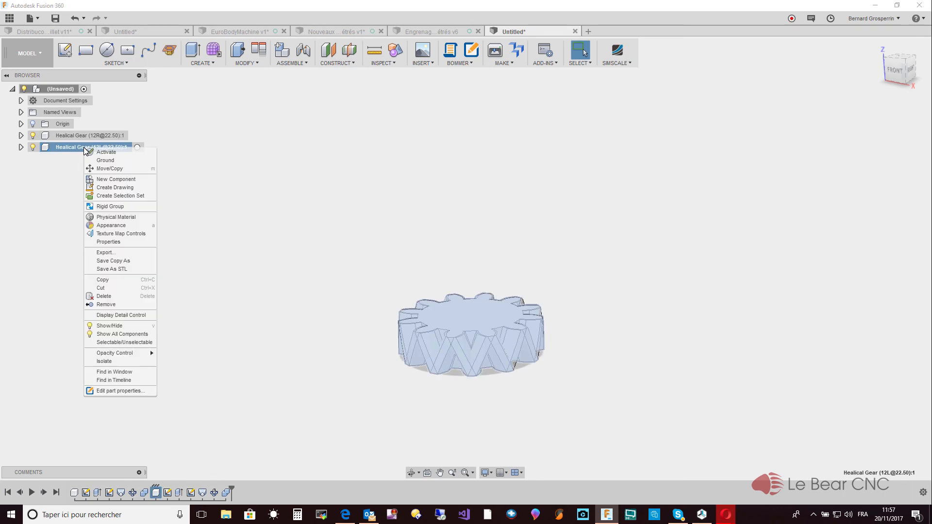
left_click(97, 168)
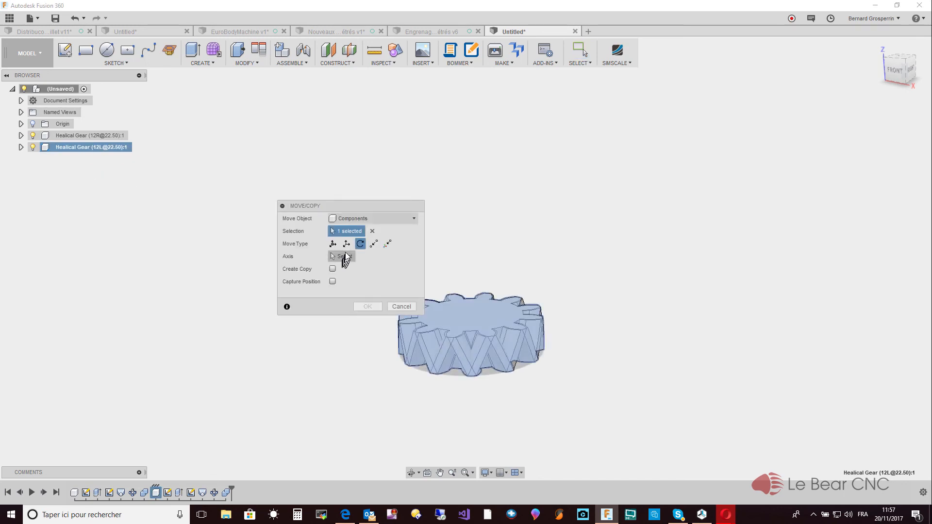
left_click(347, 244)
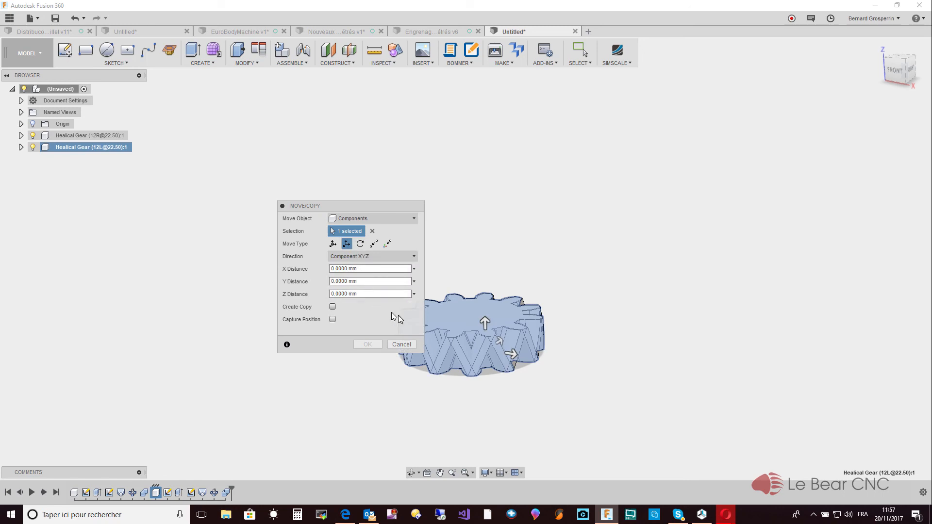
left_click_drag(484, 323, 484, 318)
left_click_drag(355, 290, 306, 288)
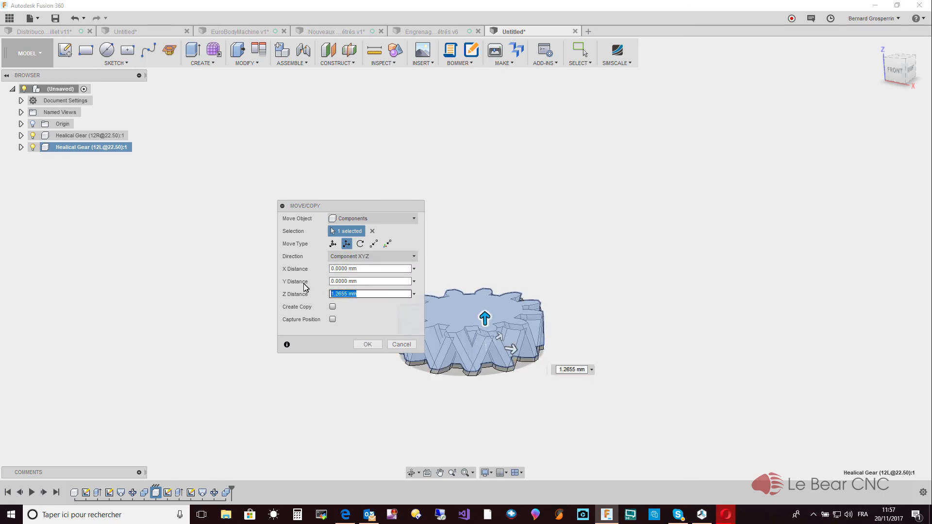
type("10")
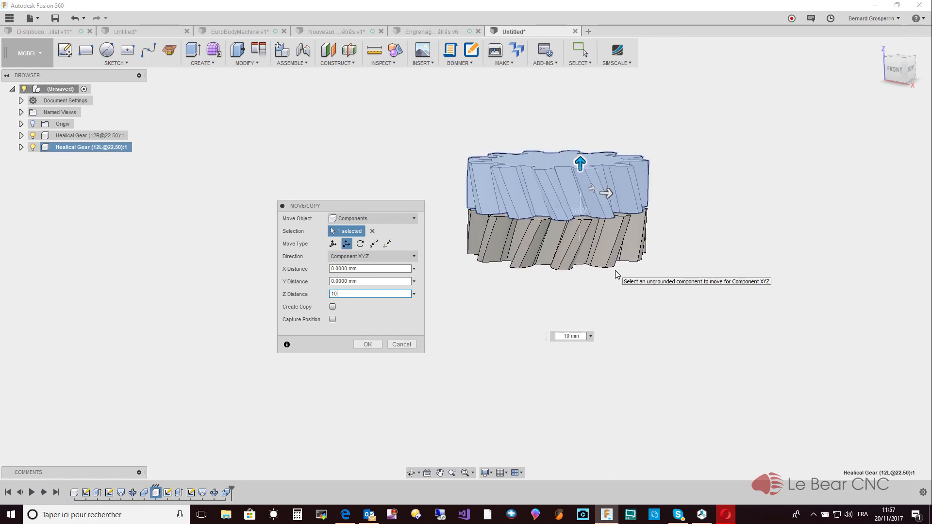
- Rotate the left-handed helical gear component by -180 degrees about the Y axis with a free move
left_click(333, 243)
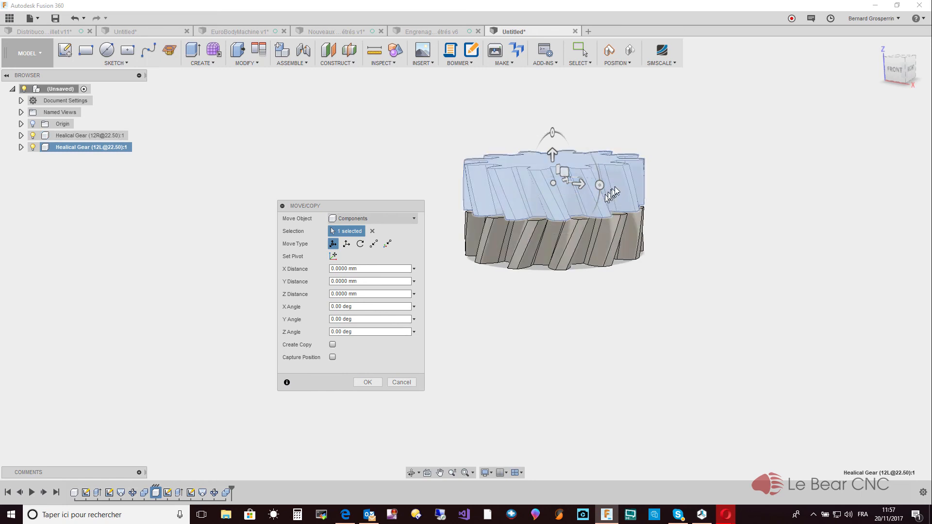
left_click_drag(600, 185, 414, 169)
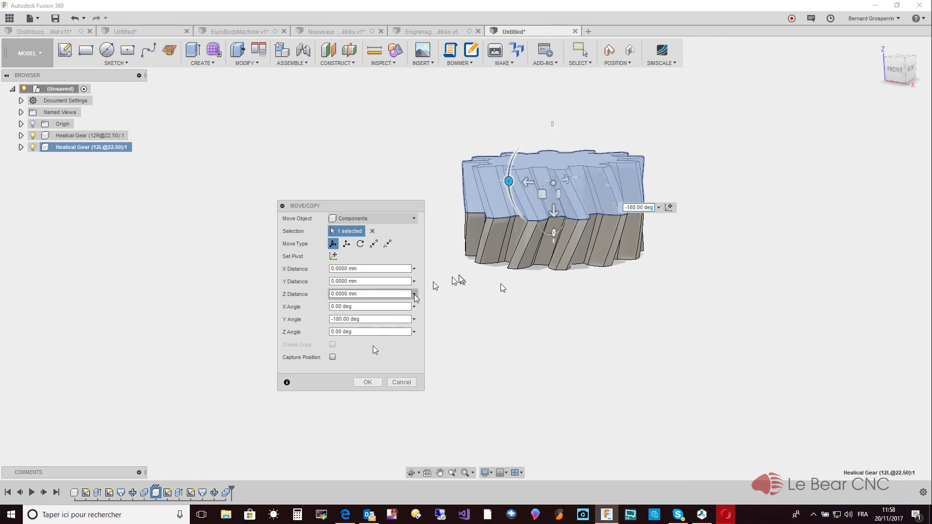
left_click(365, 383)
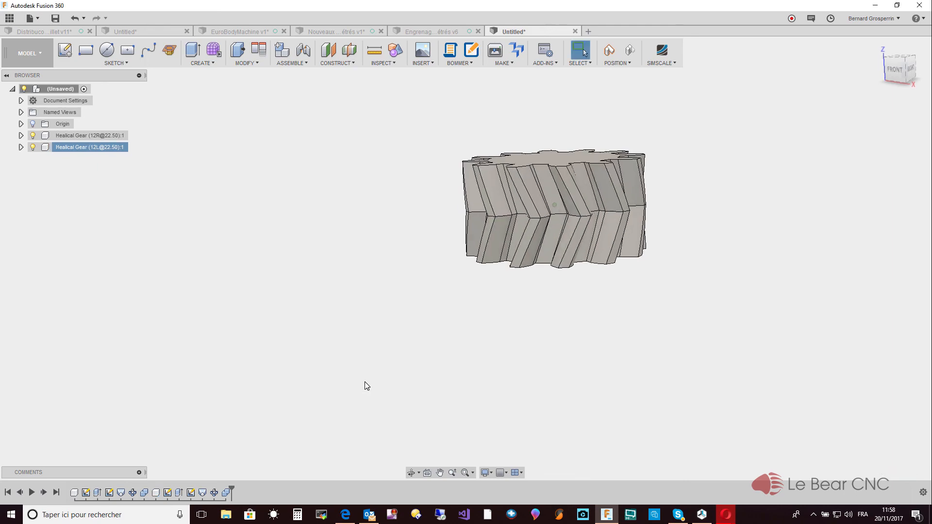